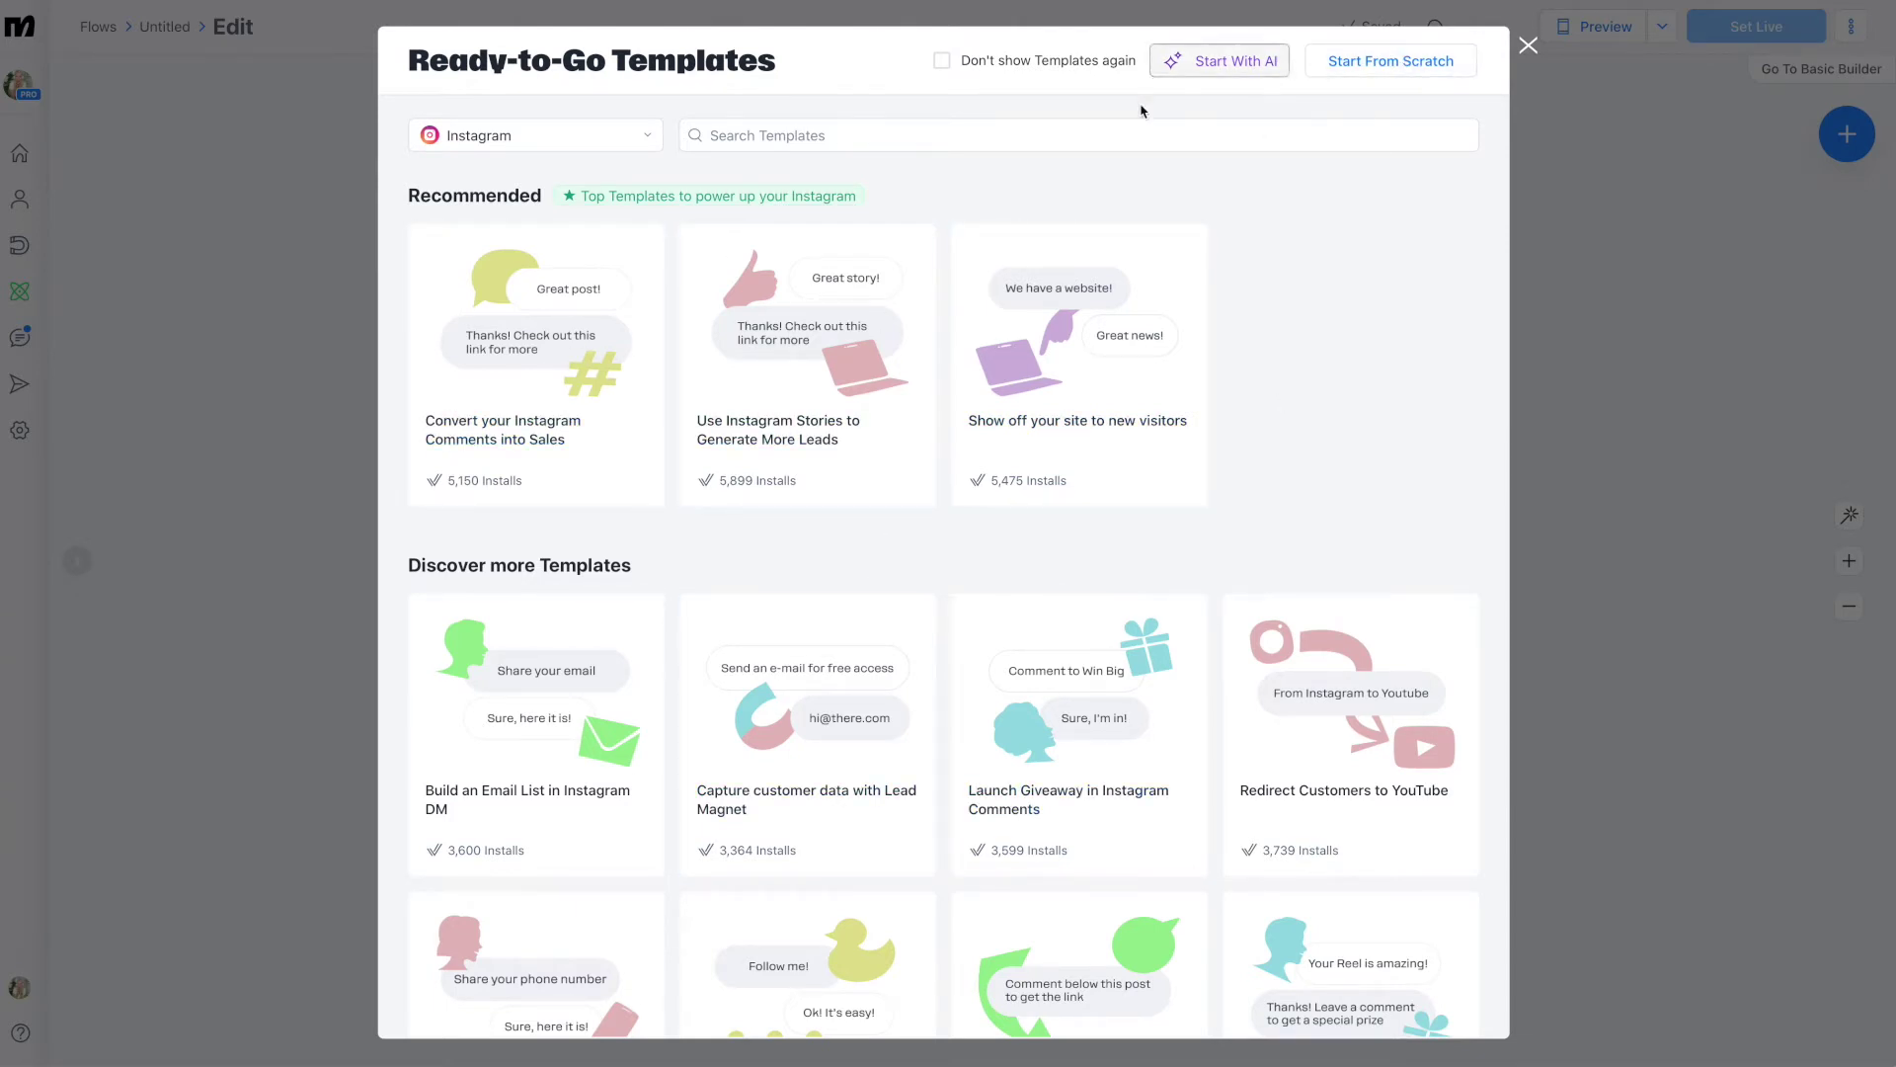
scroll(962, 370, down, 2)
scroll(971, 415, down, 2)
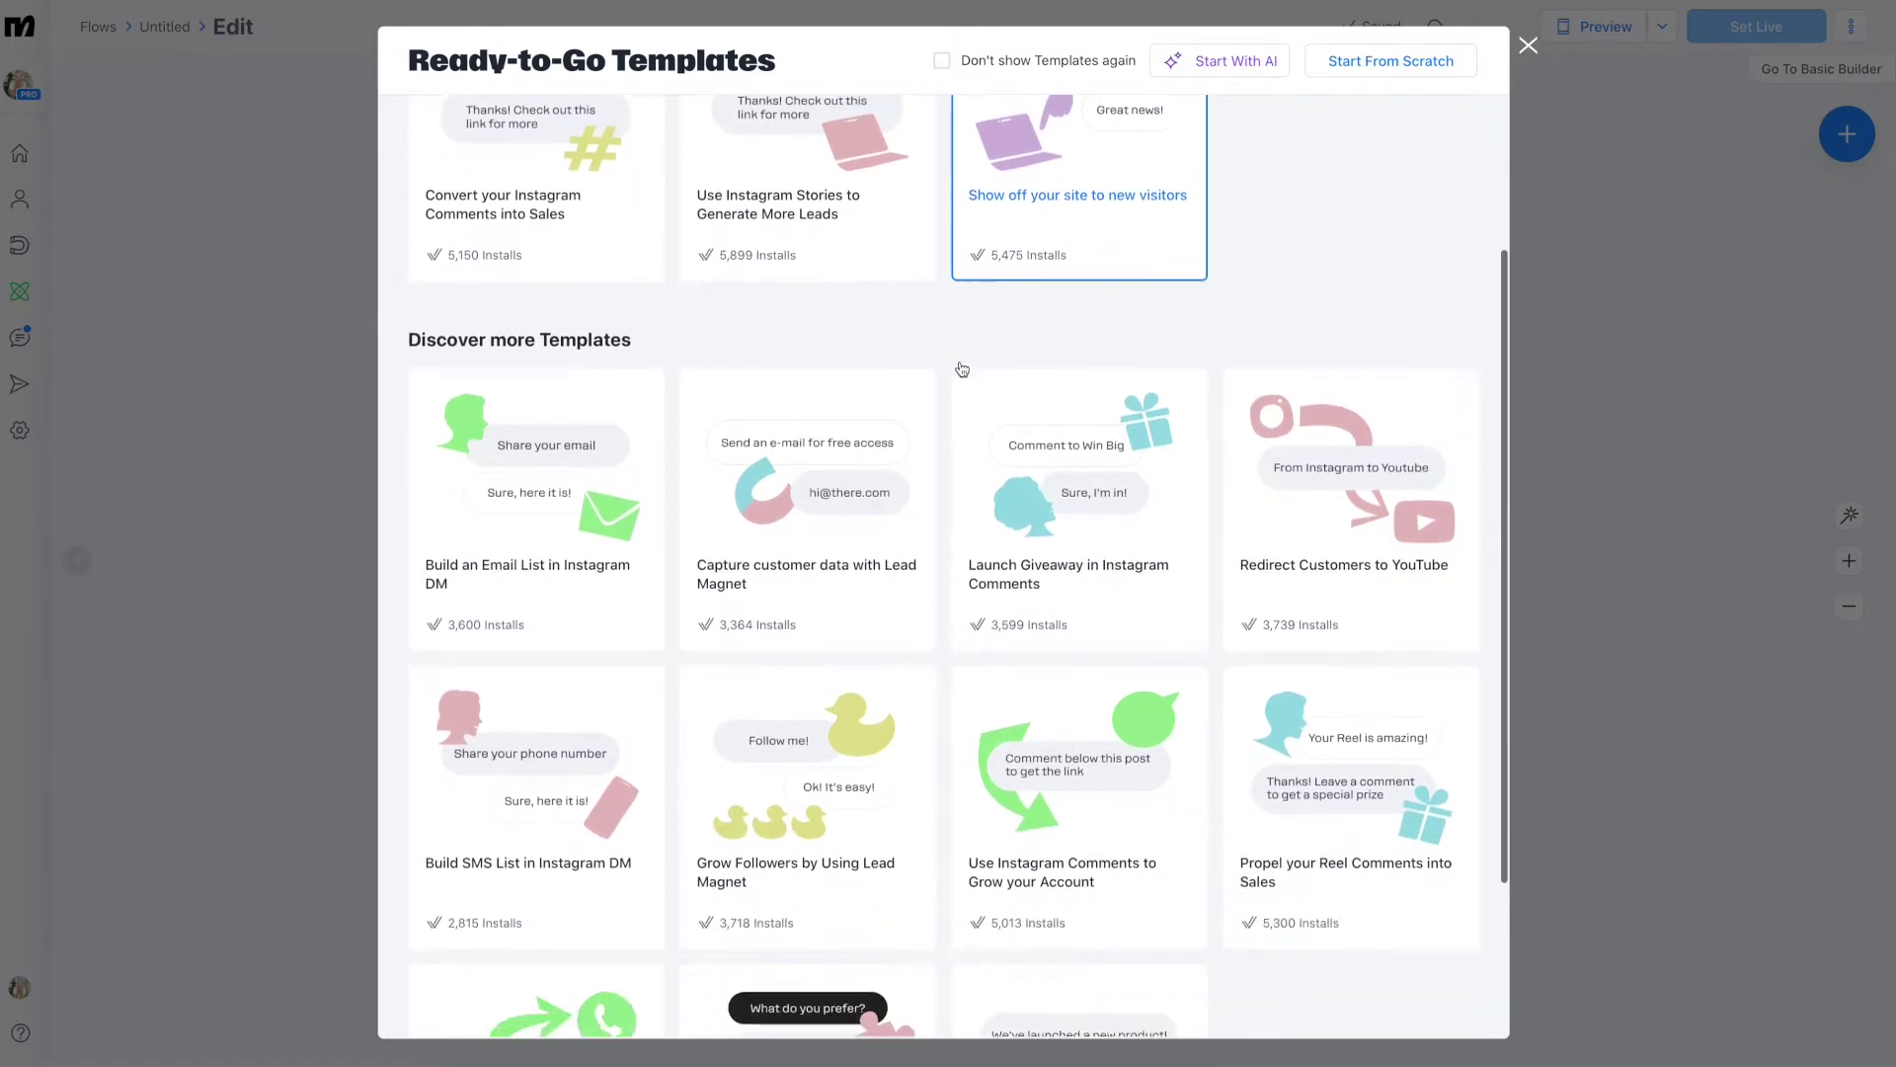
scroll(979, 459, down, 1)
scroll(1037, 594, down, 2)
scroll(1066, 637, down, 1)
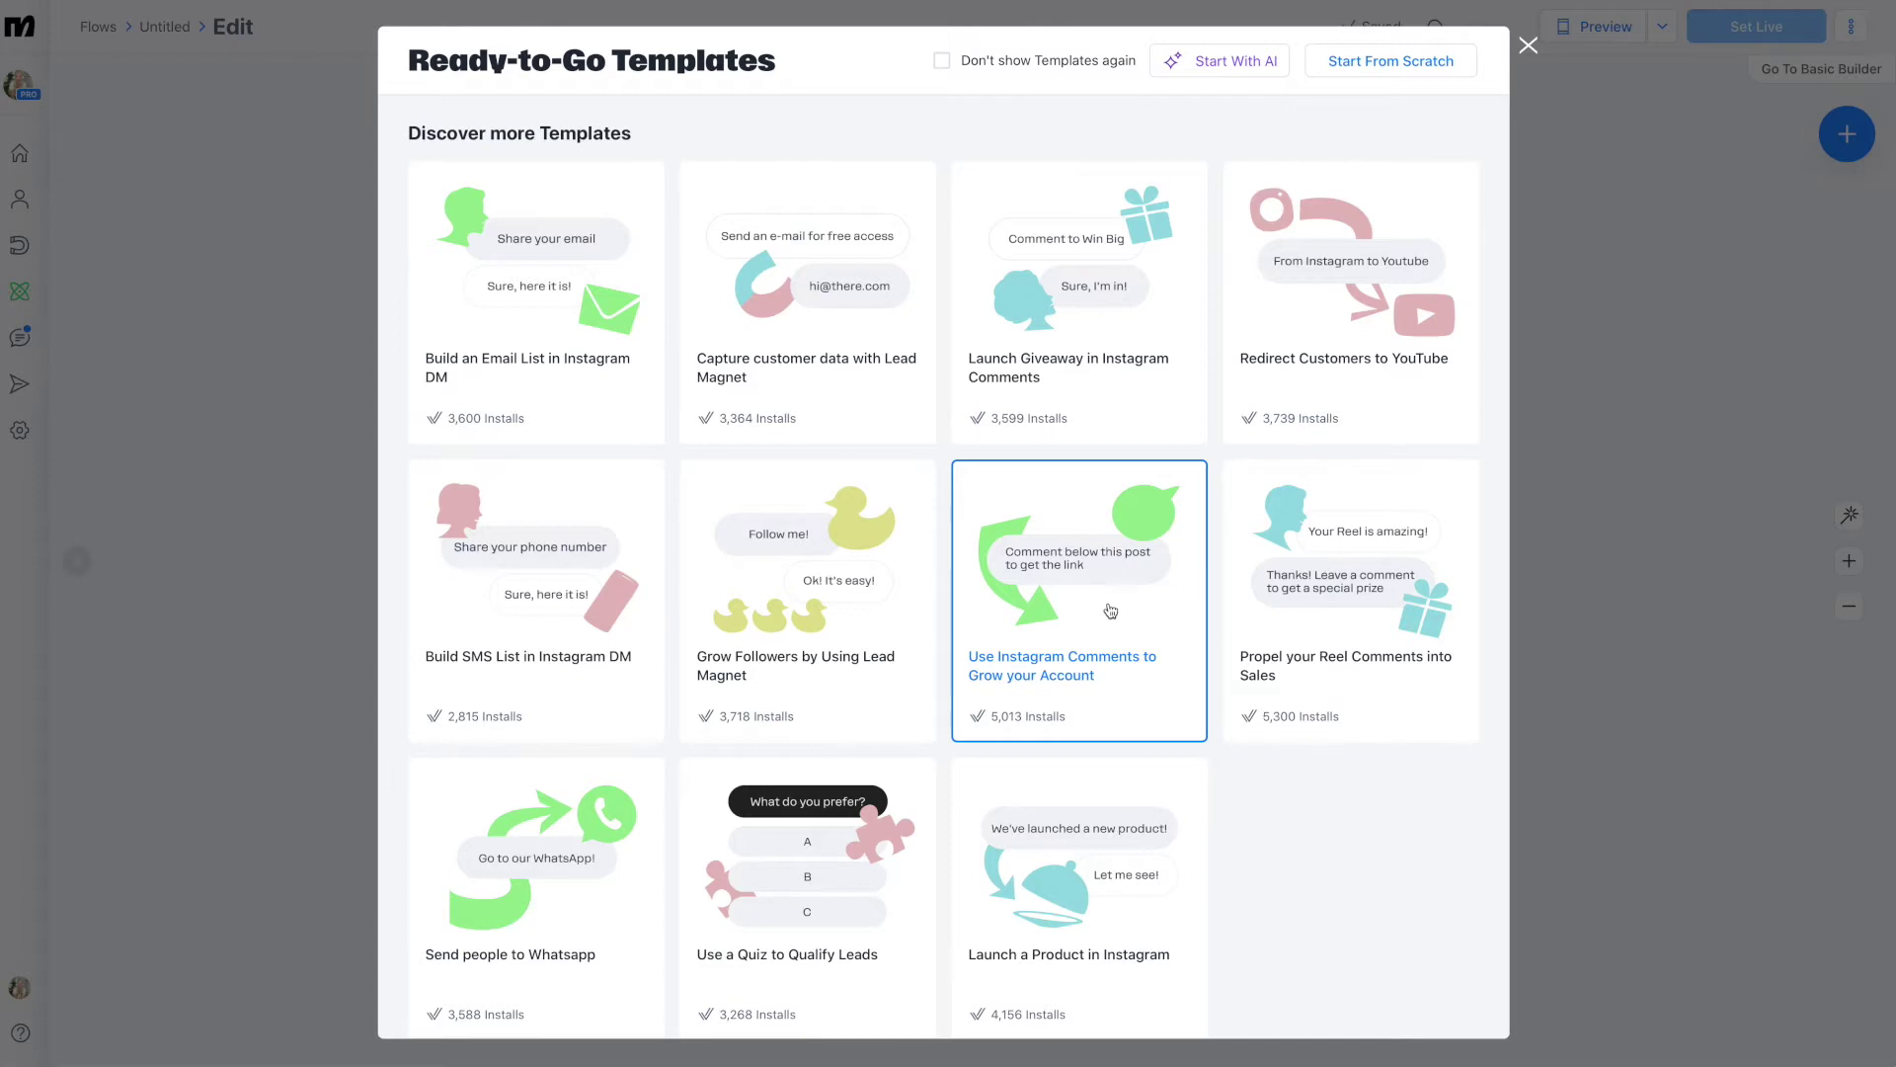
- Open the 'Use Instagram Comments to Grow your Account' template and create a flow from it
click(1111, 611)
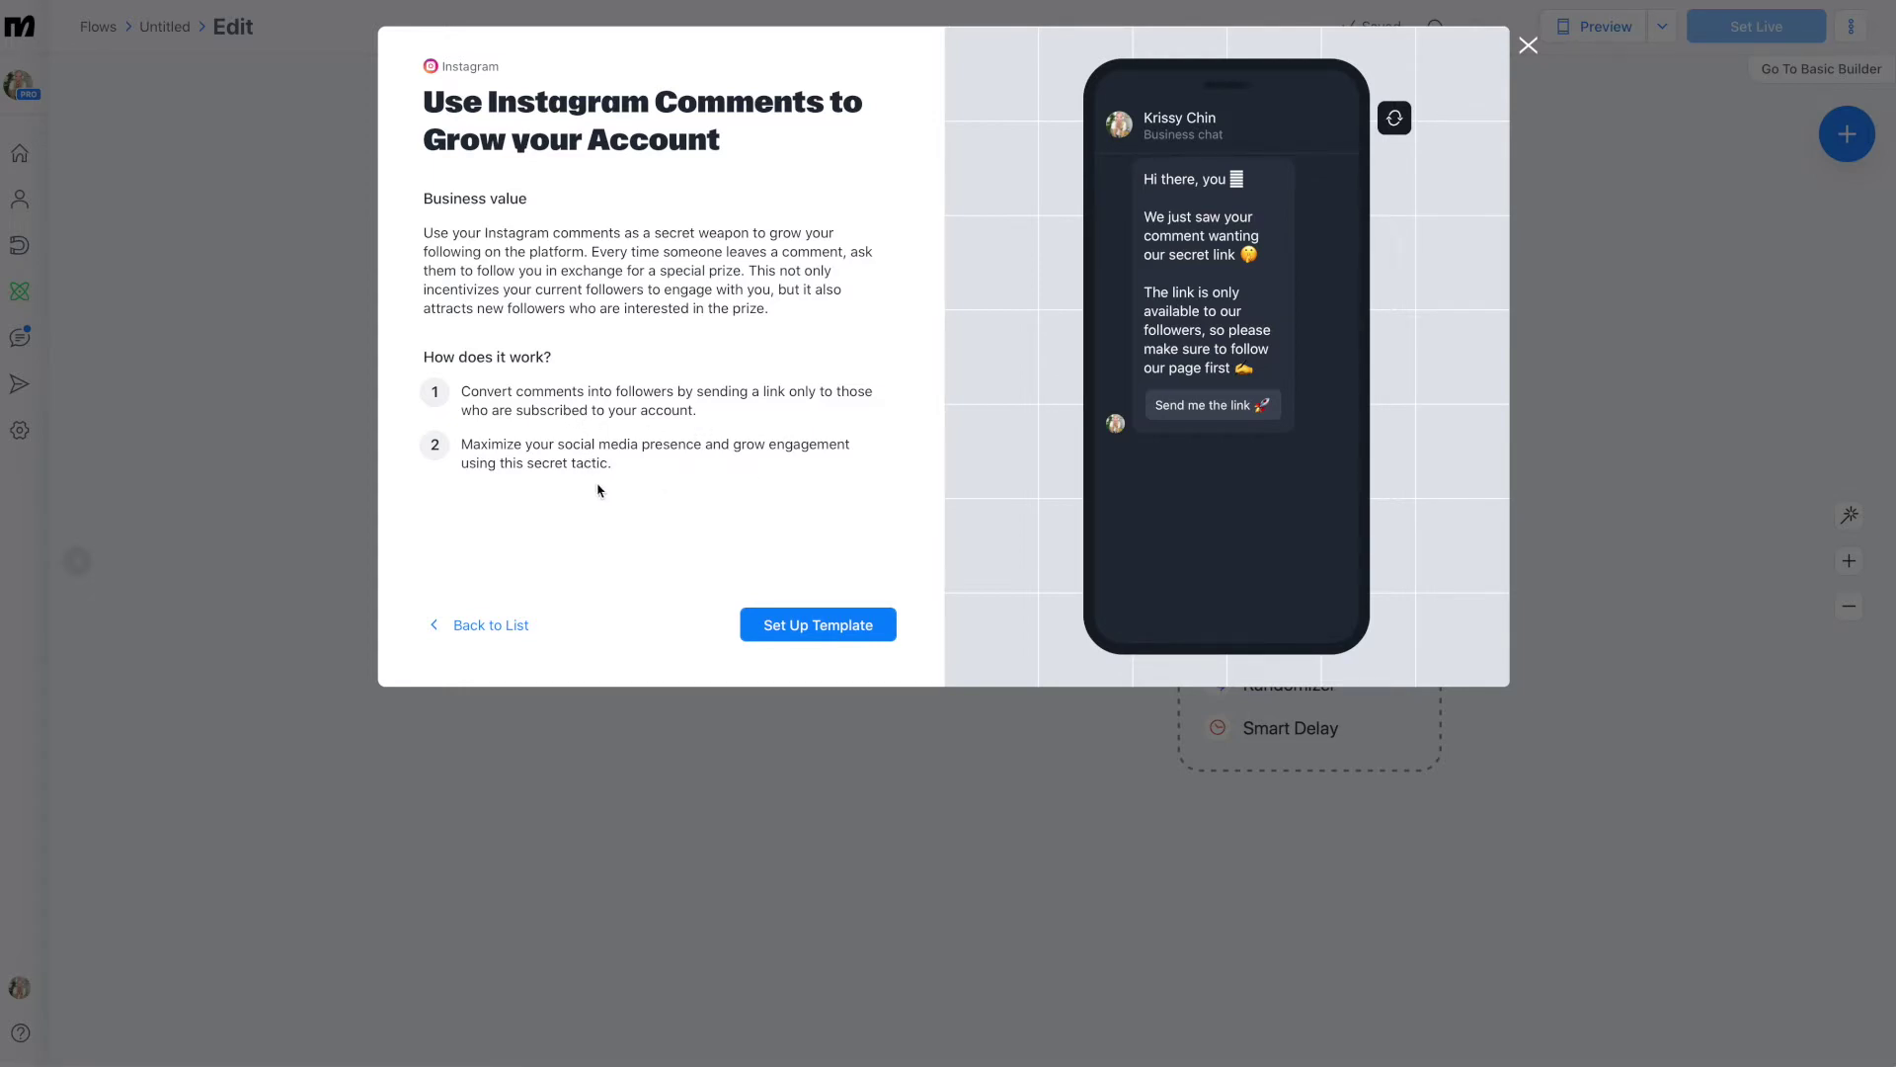
click(818, 623)
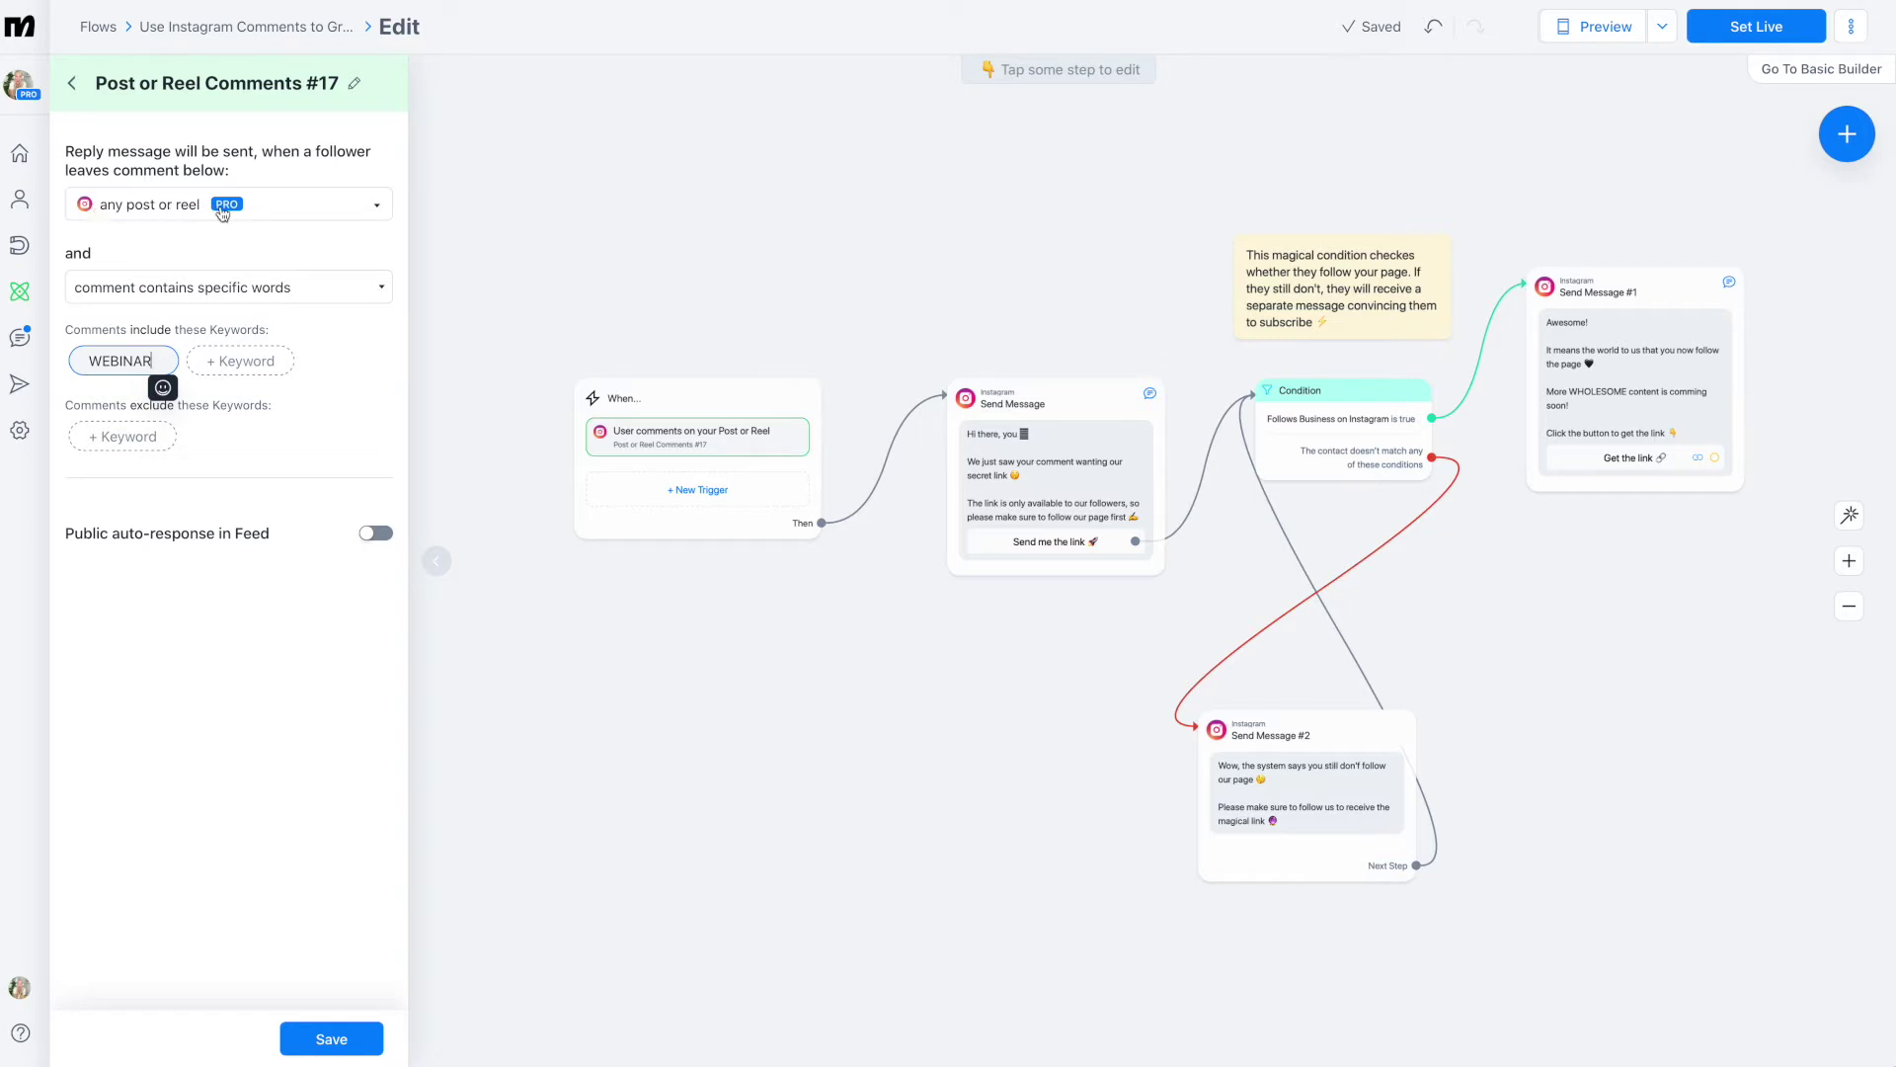
- Change the trigger's post setting from 'any post or reel' to 'specific post or reel'
click(320, 216)
click(159, 243)
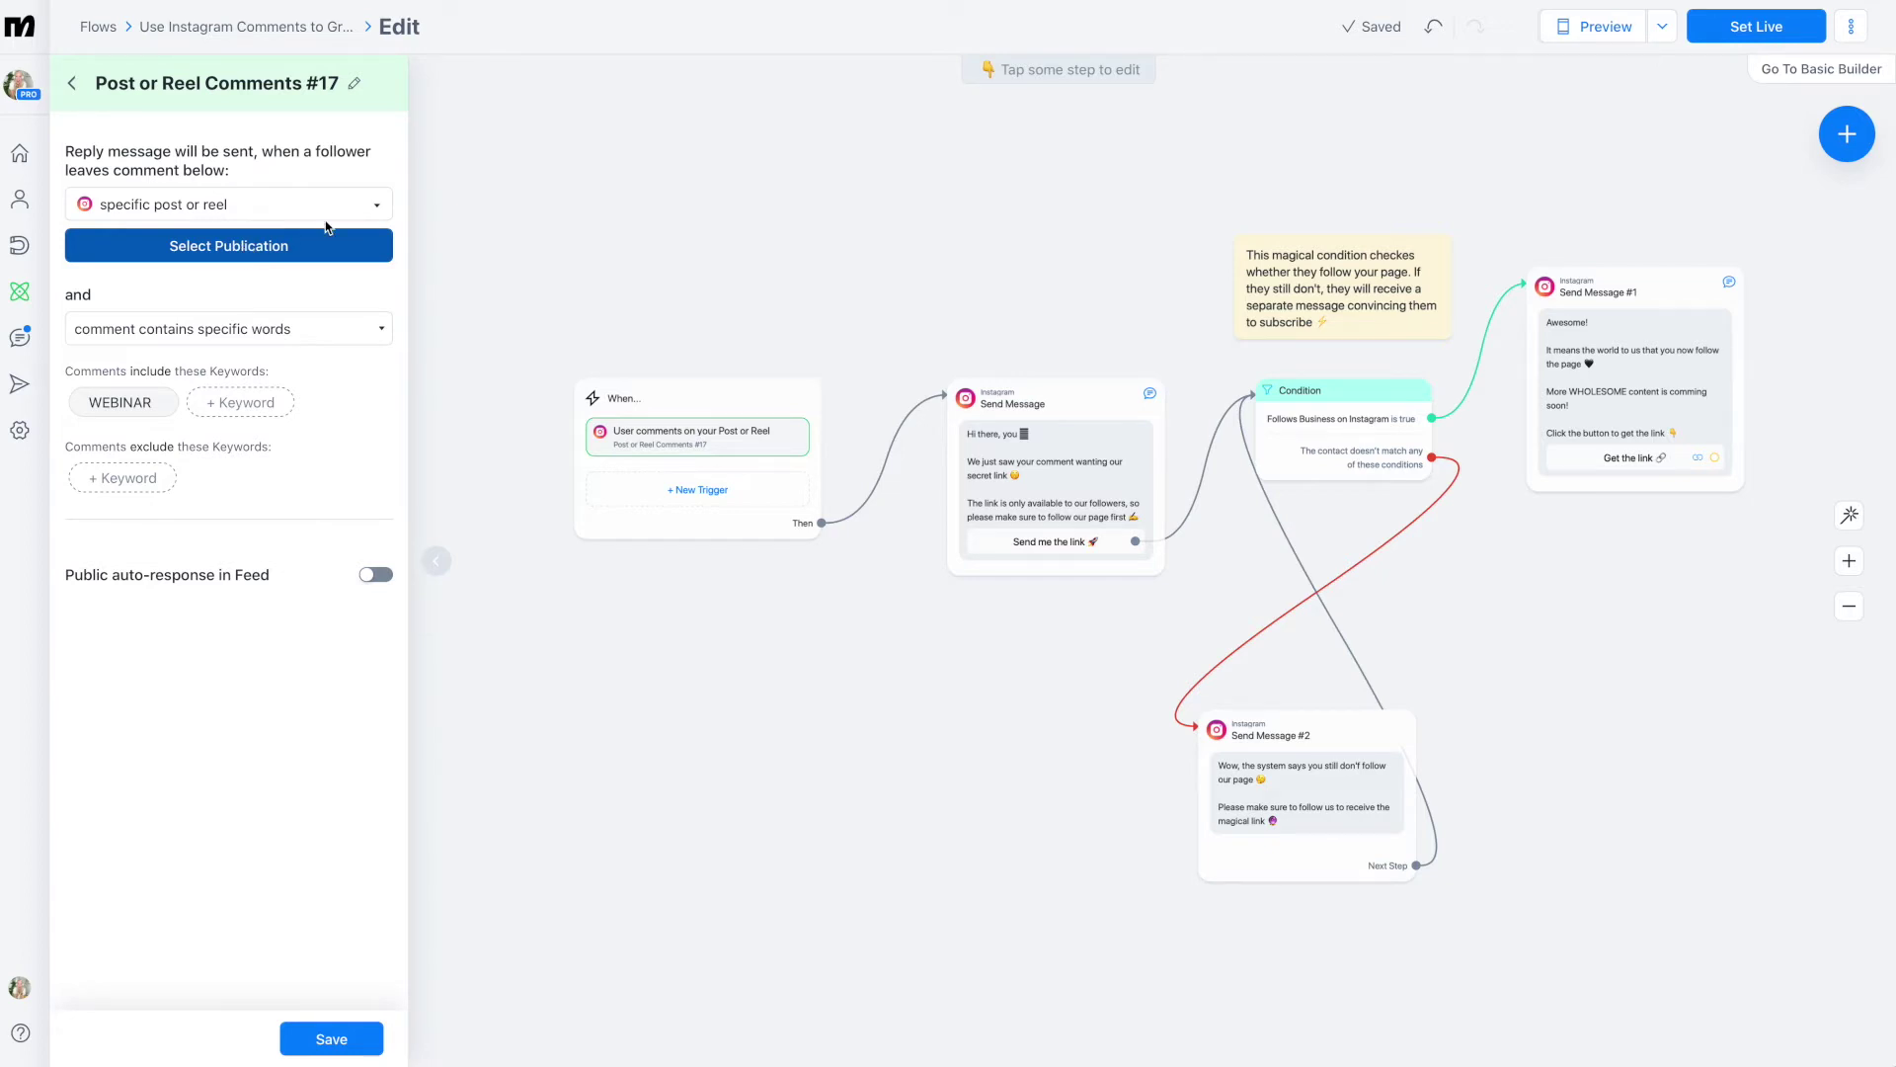
- Set the WEBINAR comment trigger to the next post or reel, with public feed auto-replies on
click(377, 205)
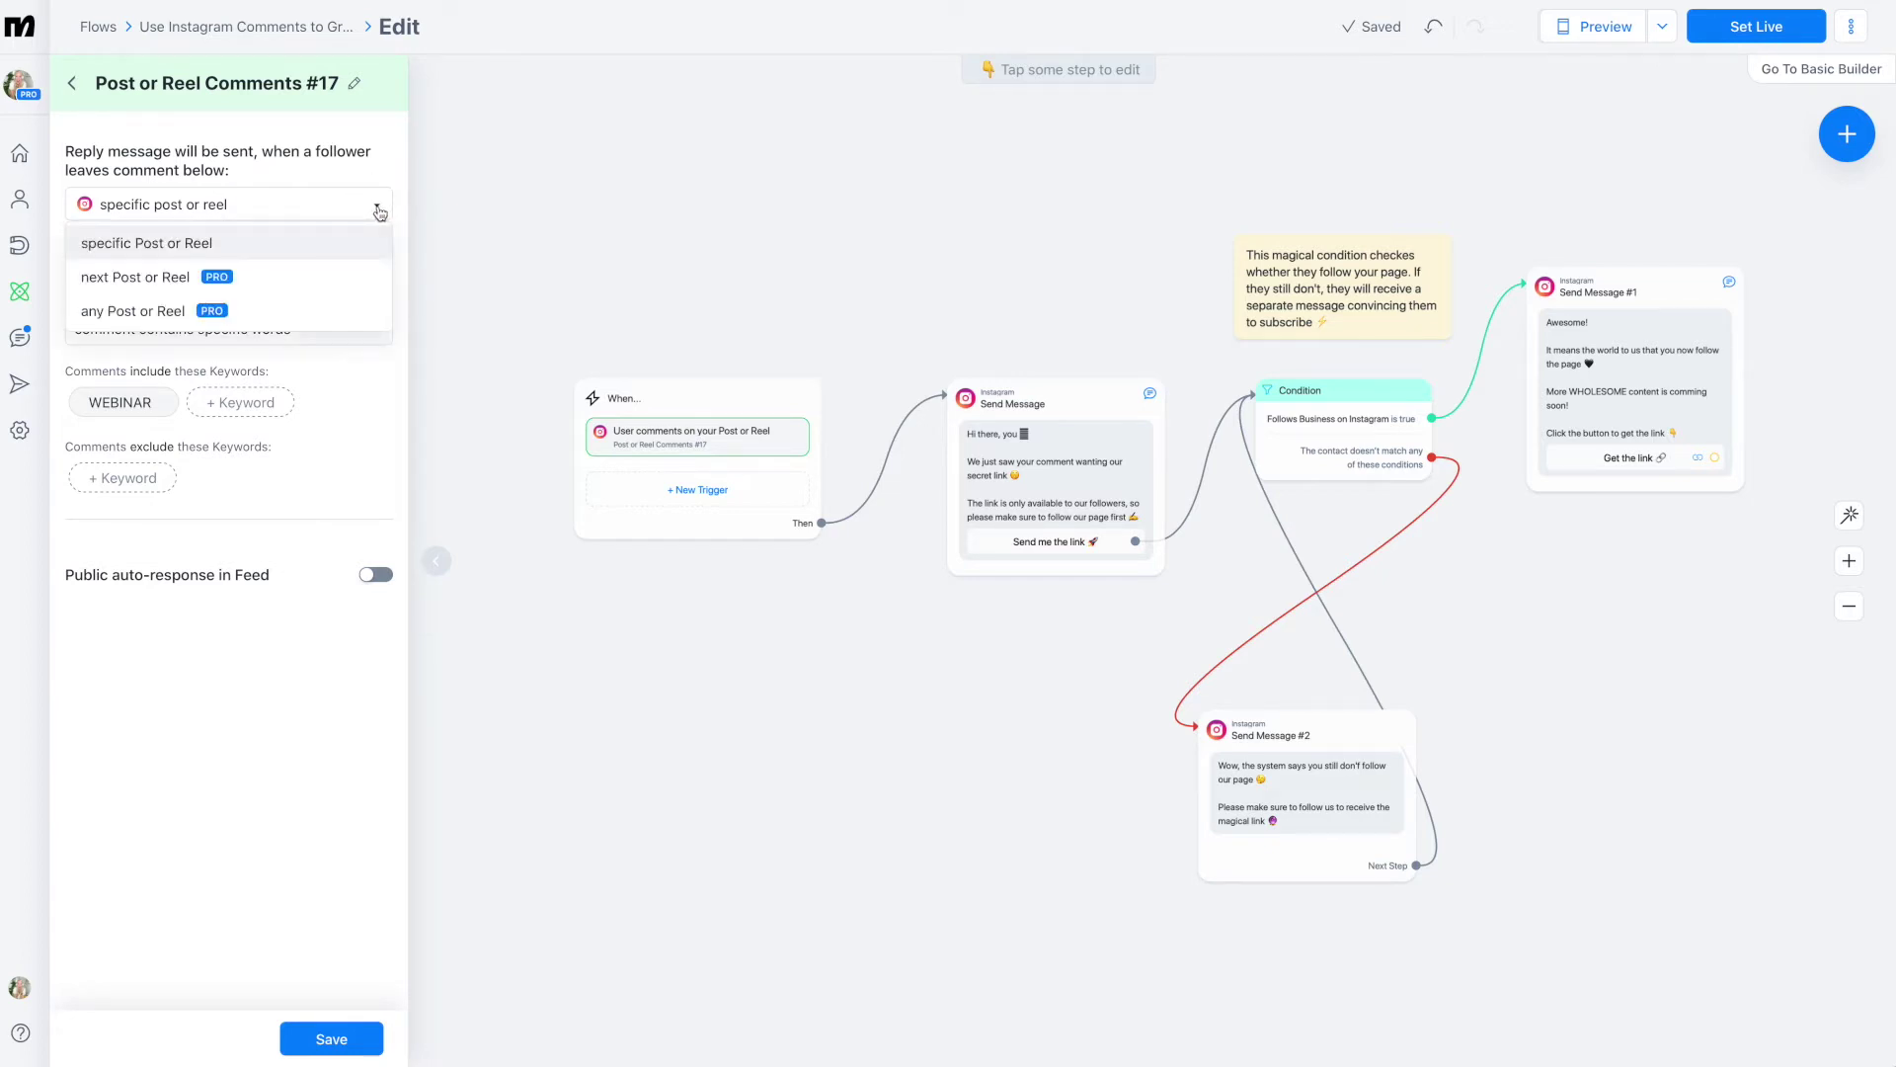
click(155, 278)
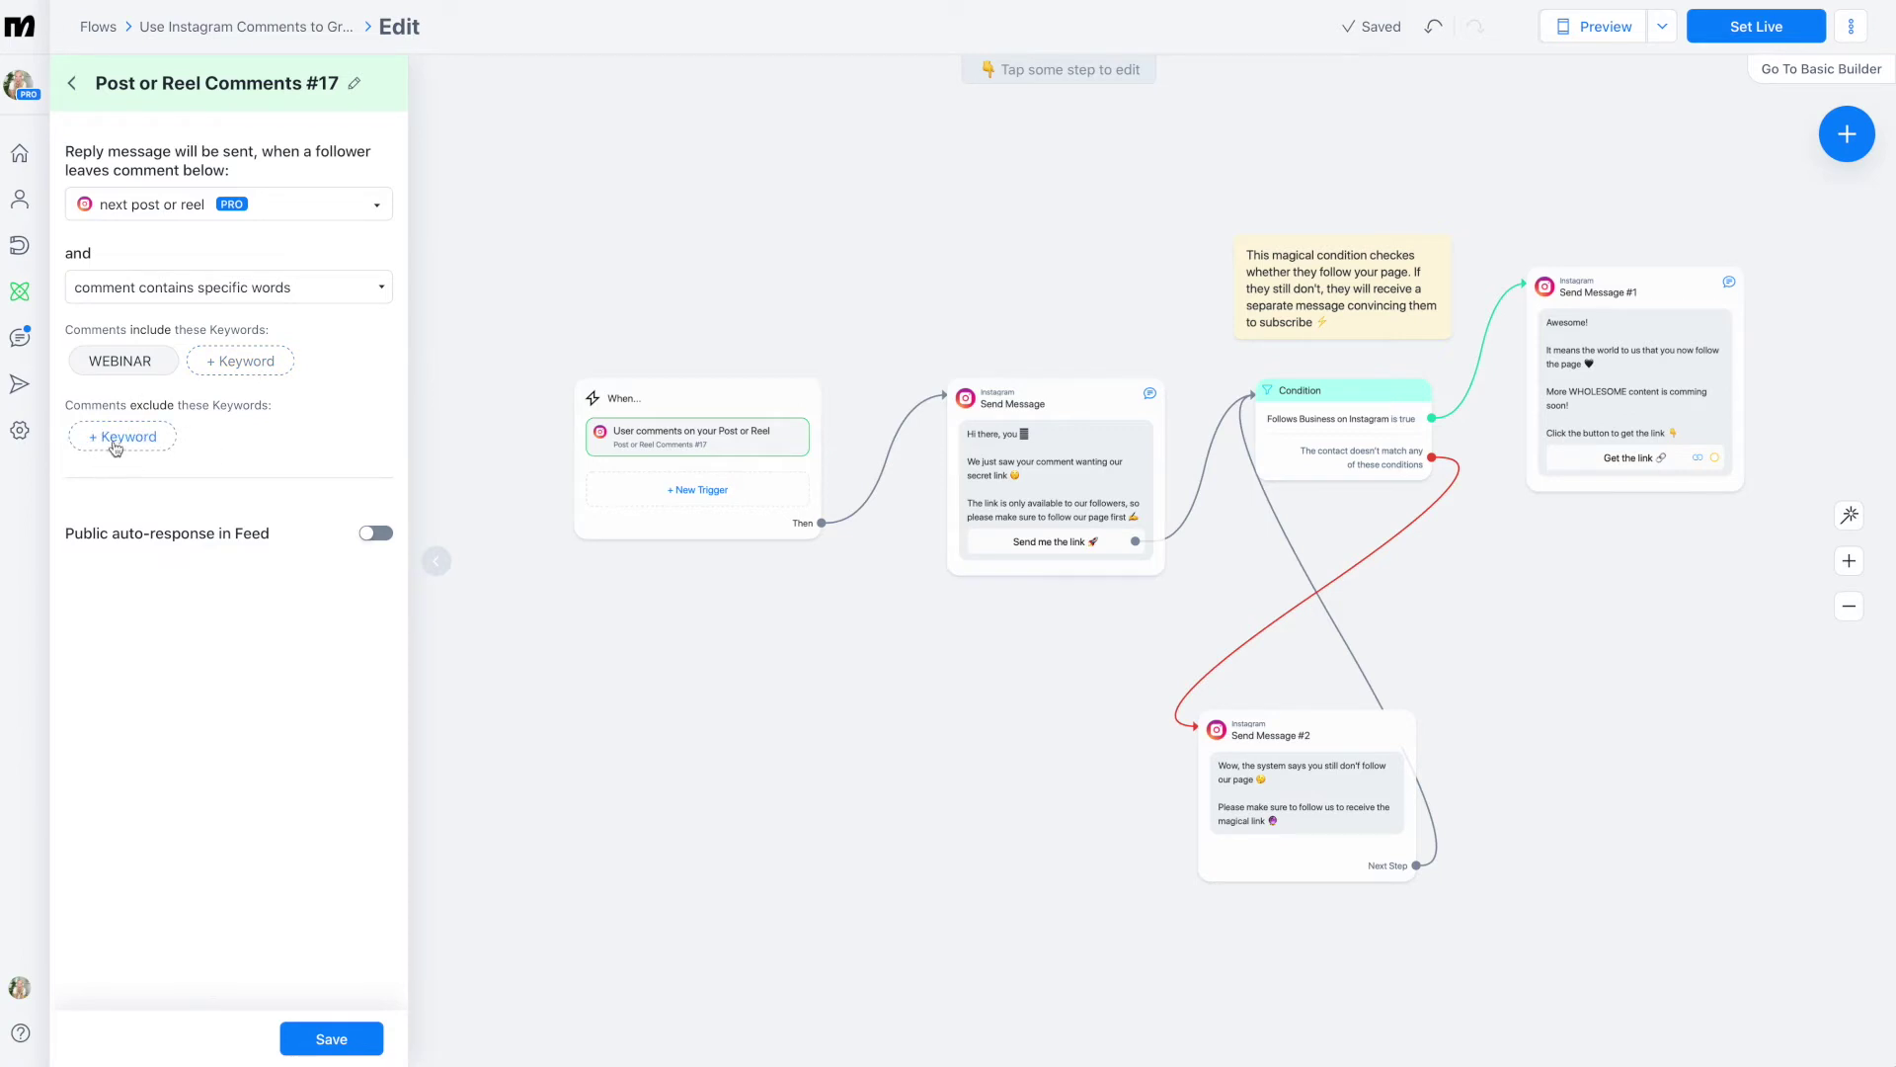
click(374, 533)
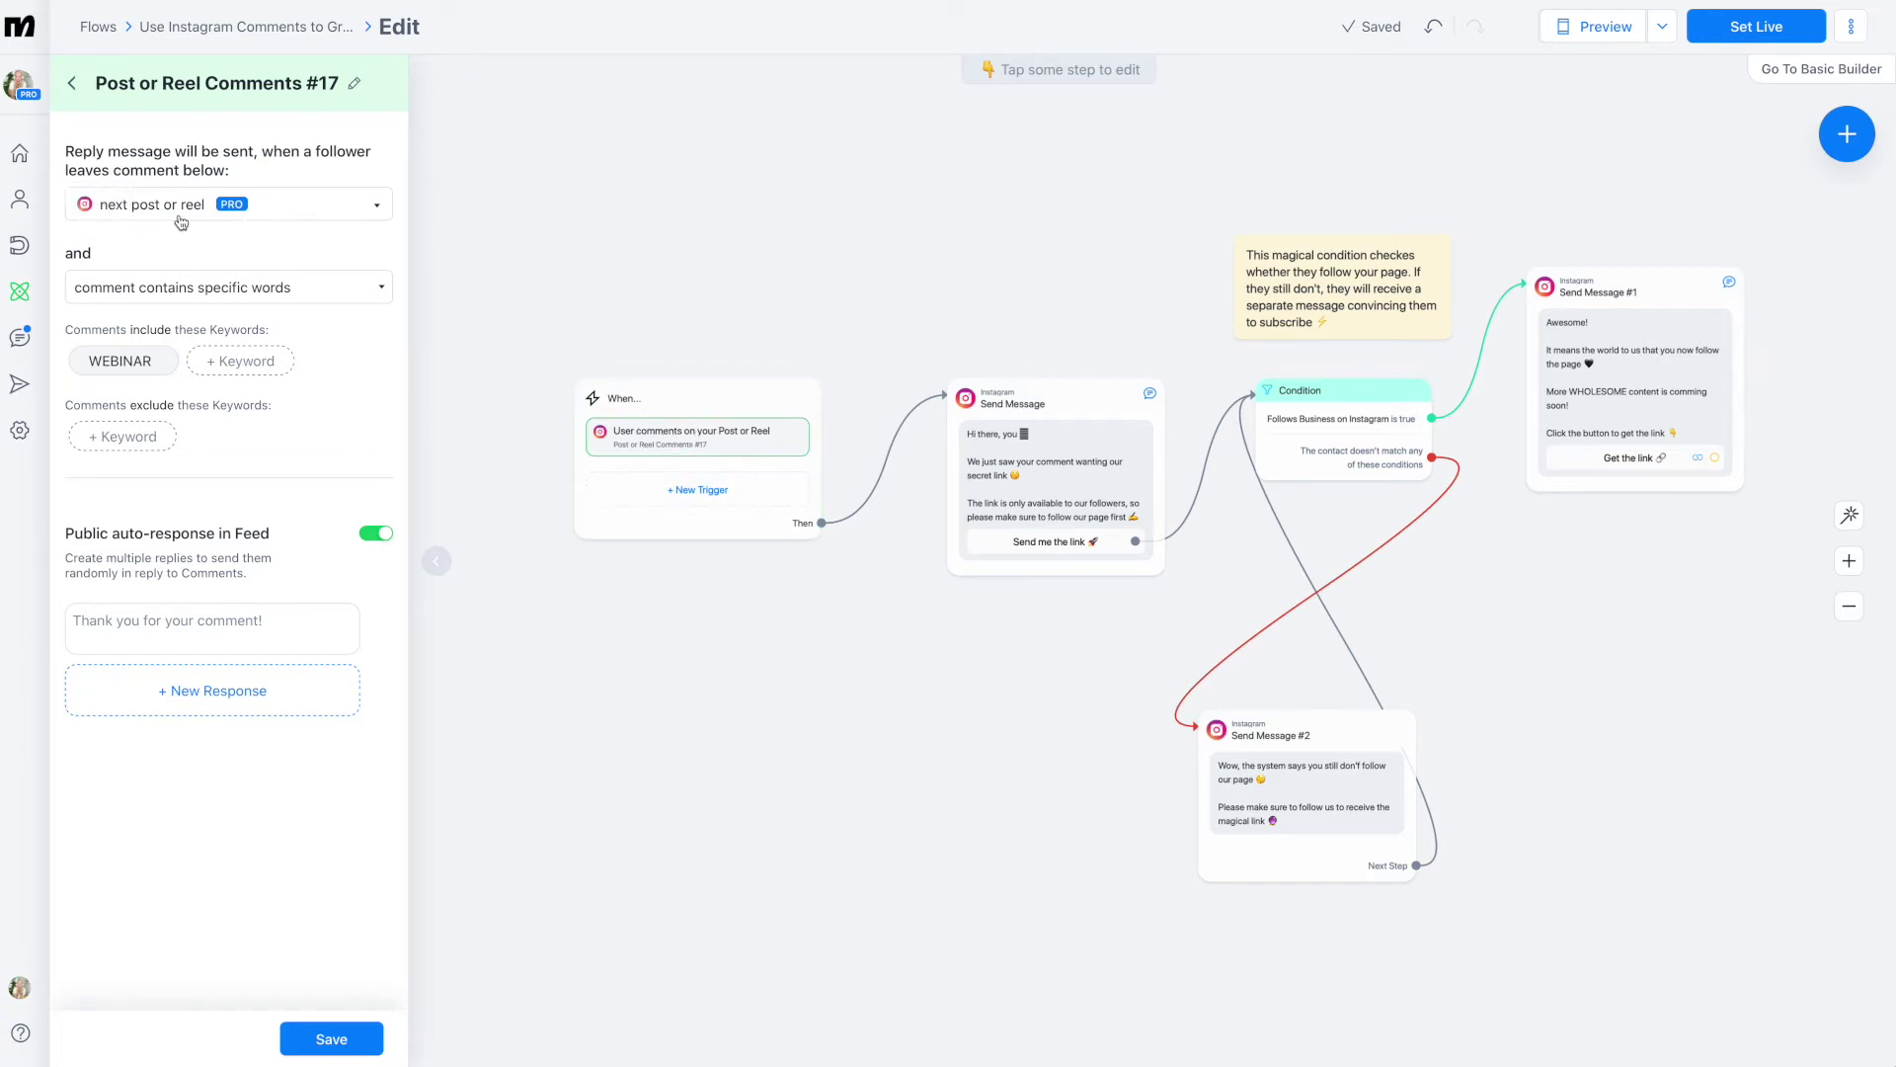
- Go back to the unsaved trigger settings and save them for the next post or reel
click(1031, 476)
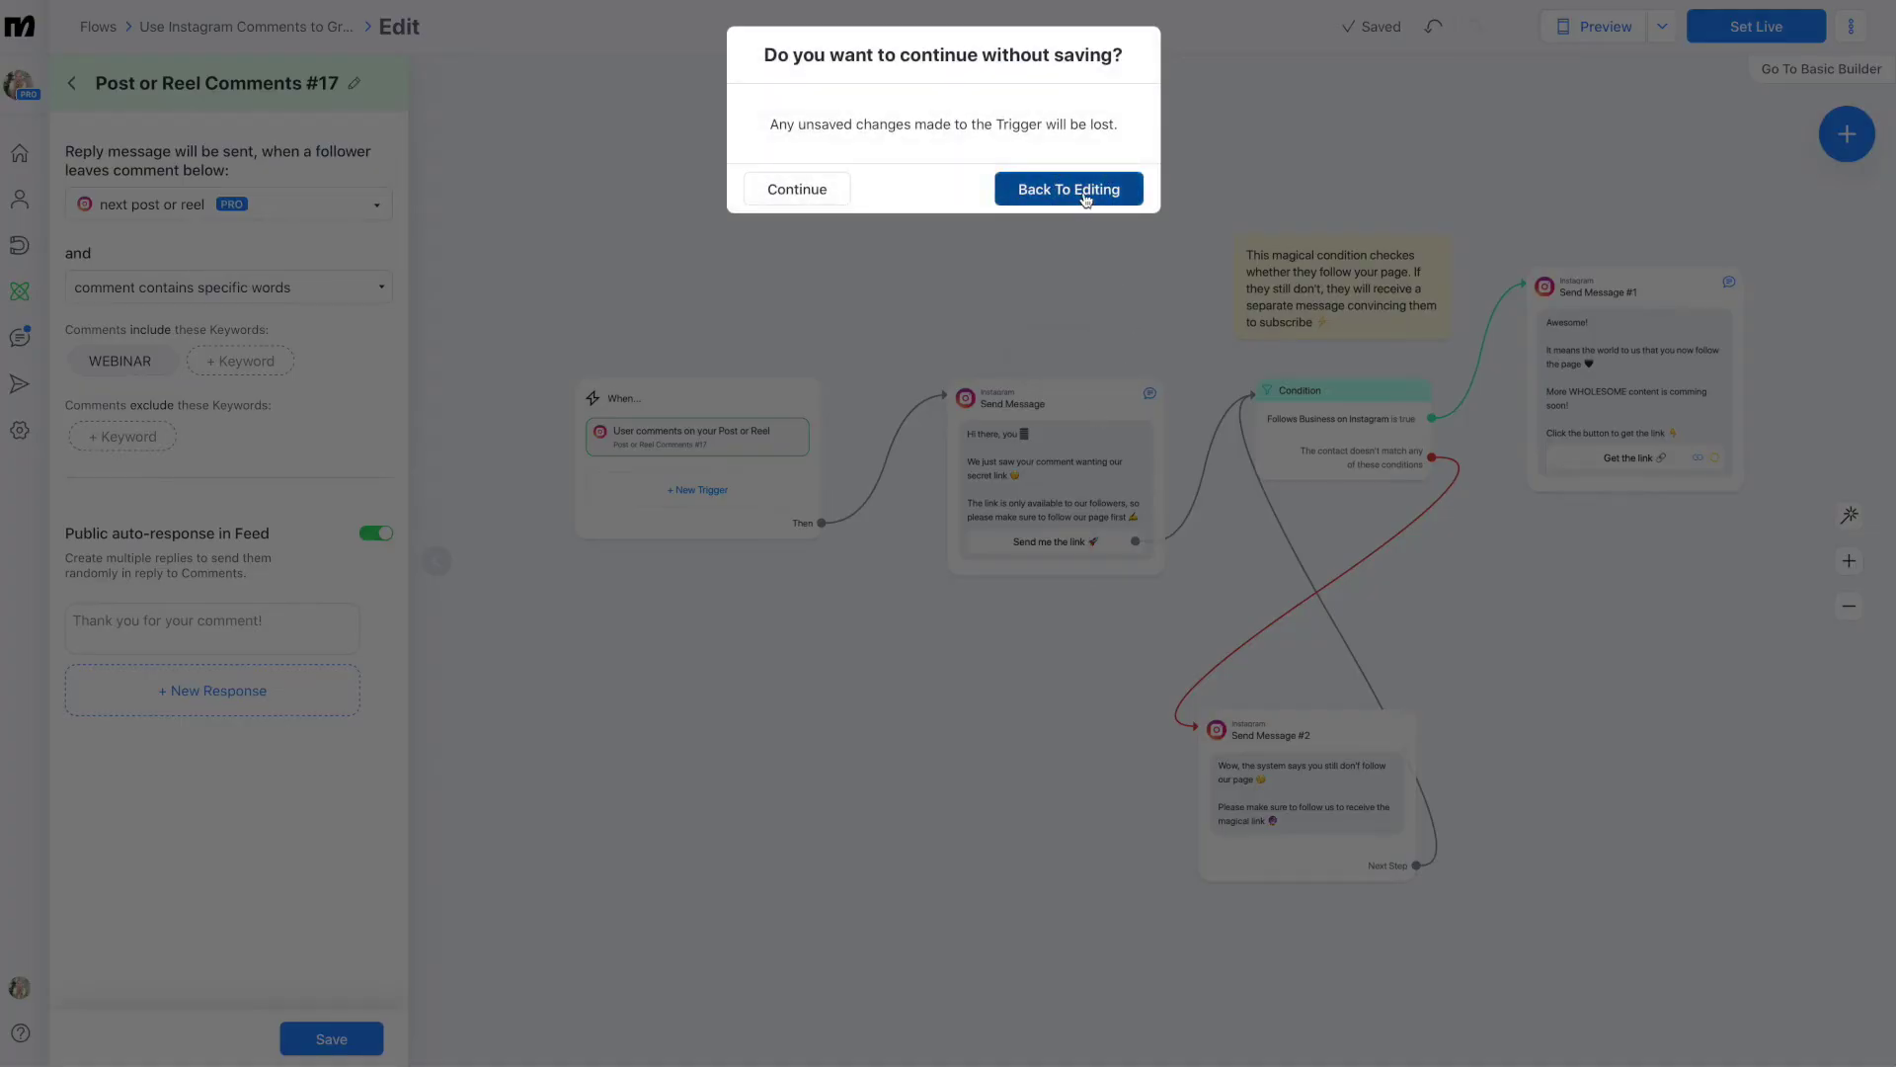
click(1068, 187)
click(330, 1038)
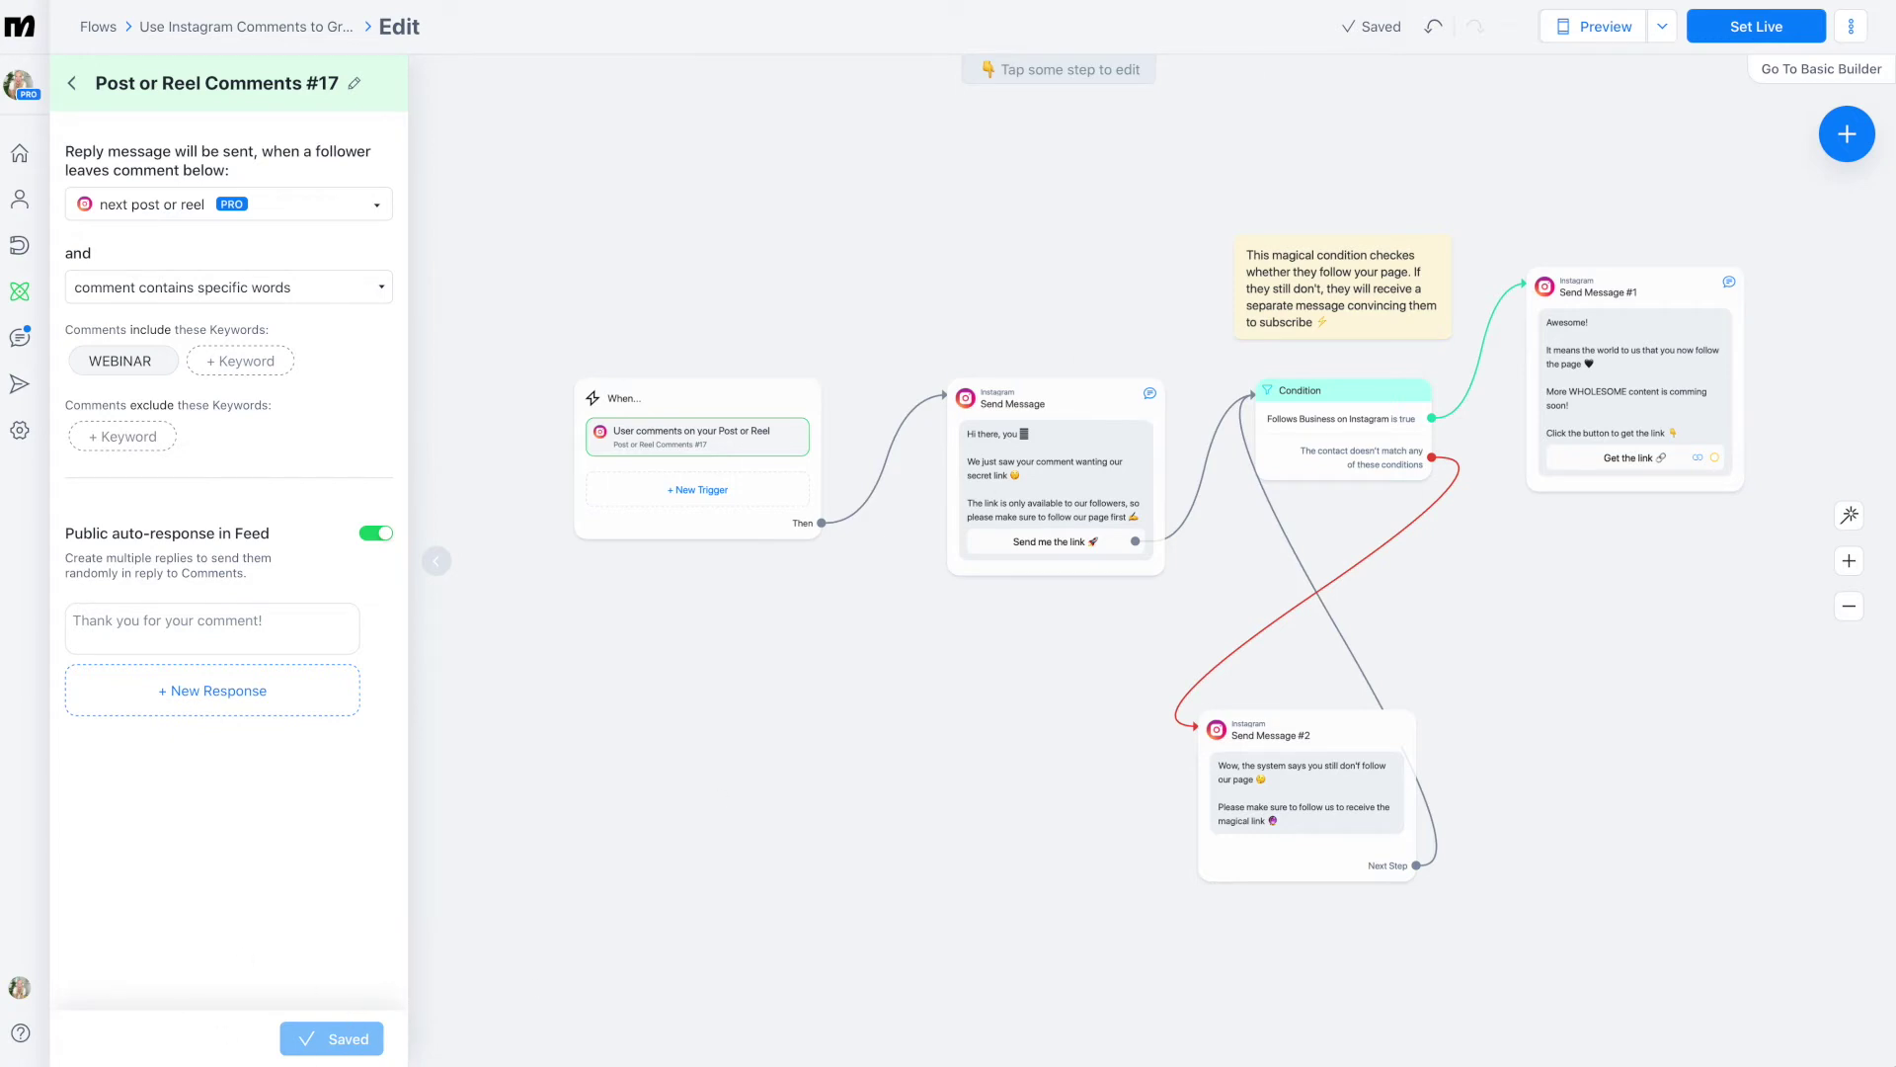
click(1052, 503)
- Swap the first message's text for the pasted Part 1 episode message, quoting "Play now"
click(1108, 429)
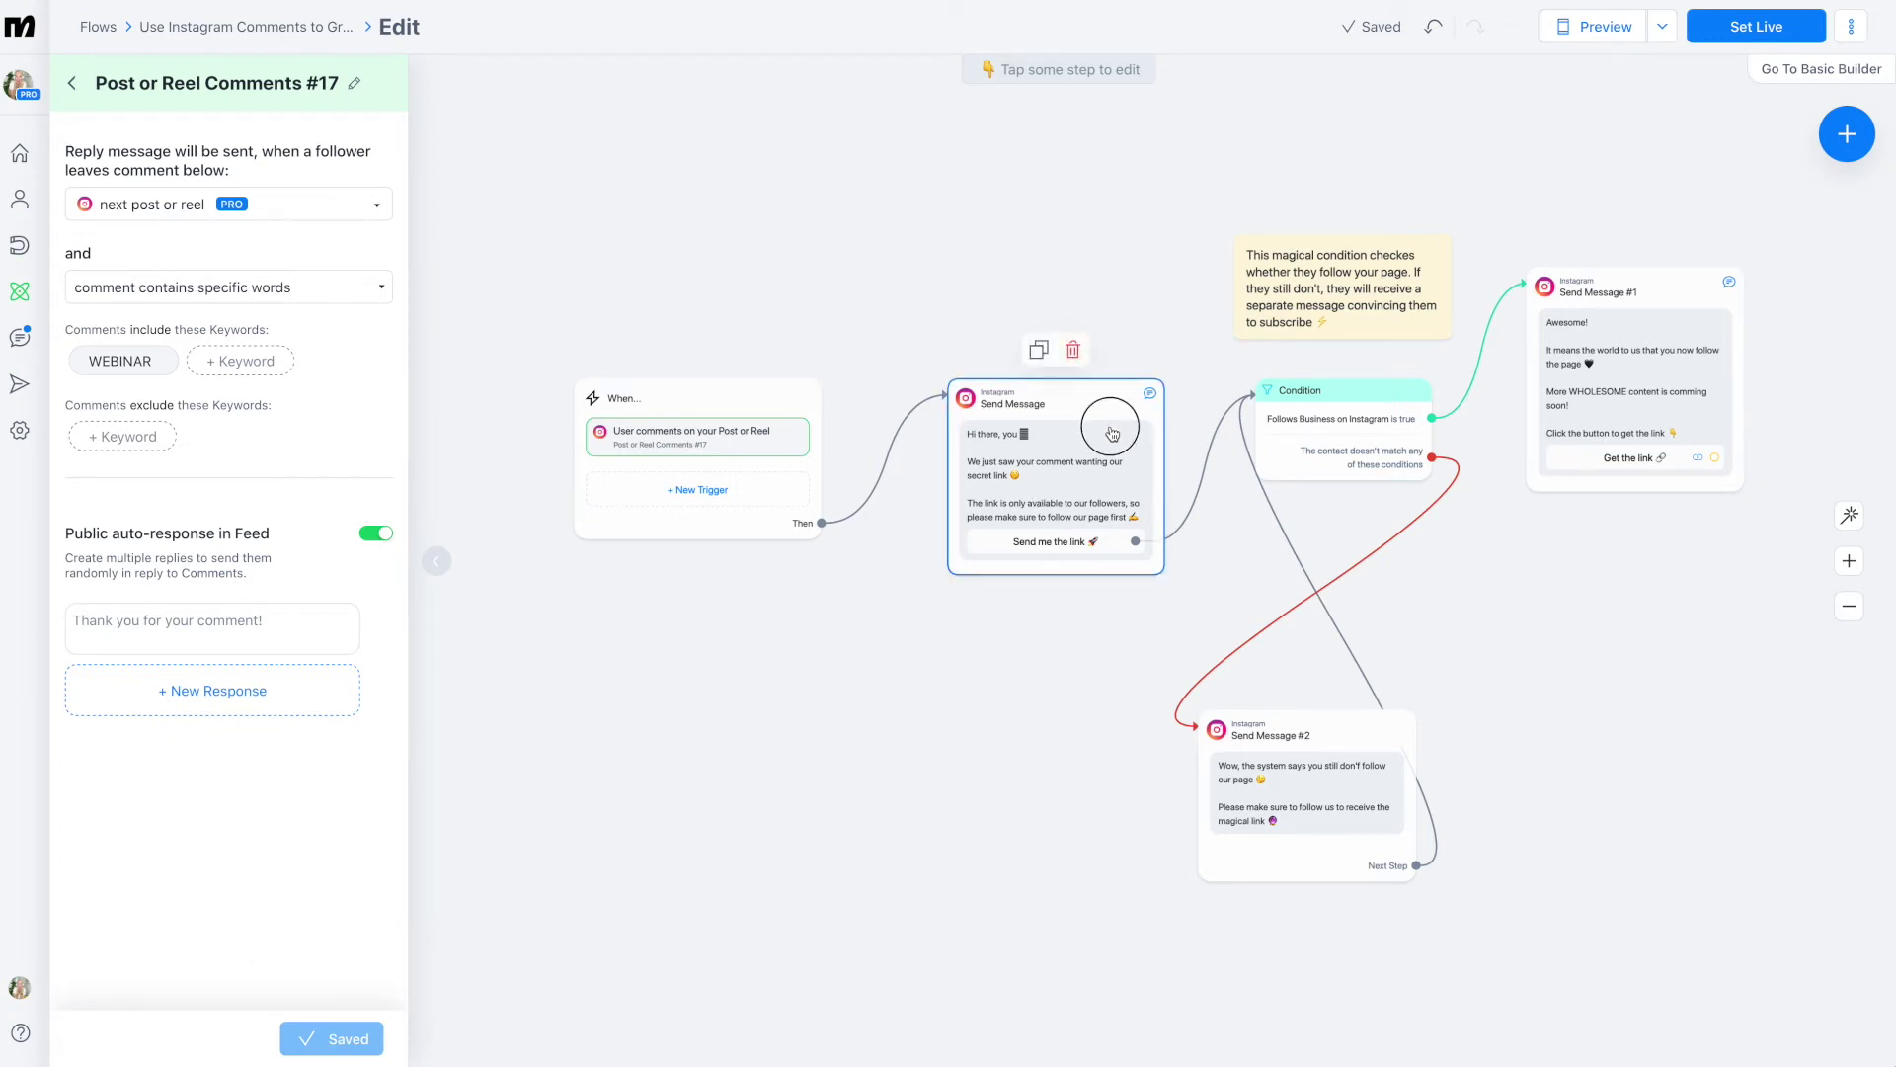
click(237, 355)
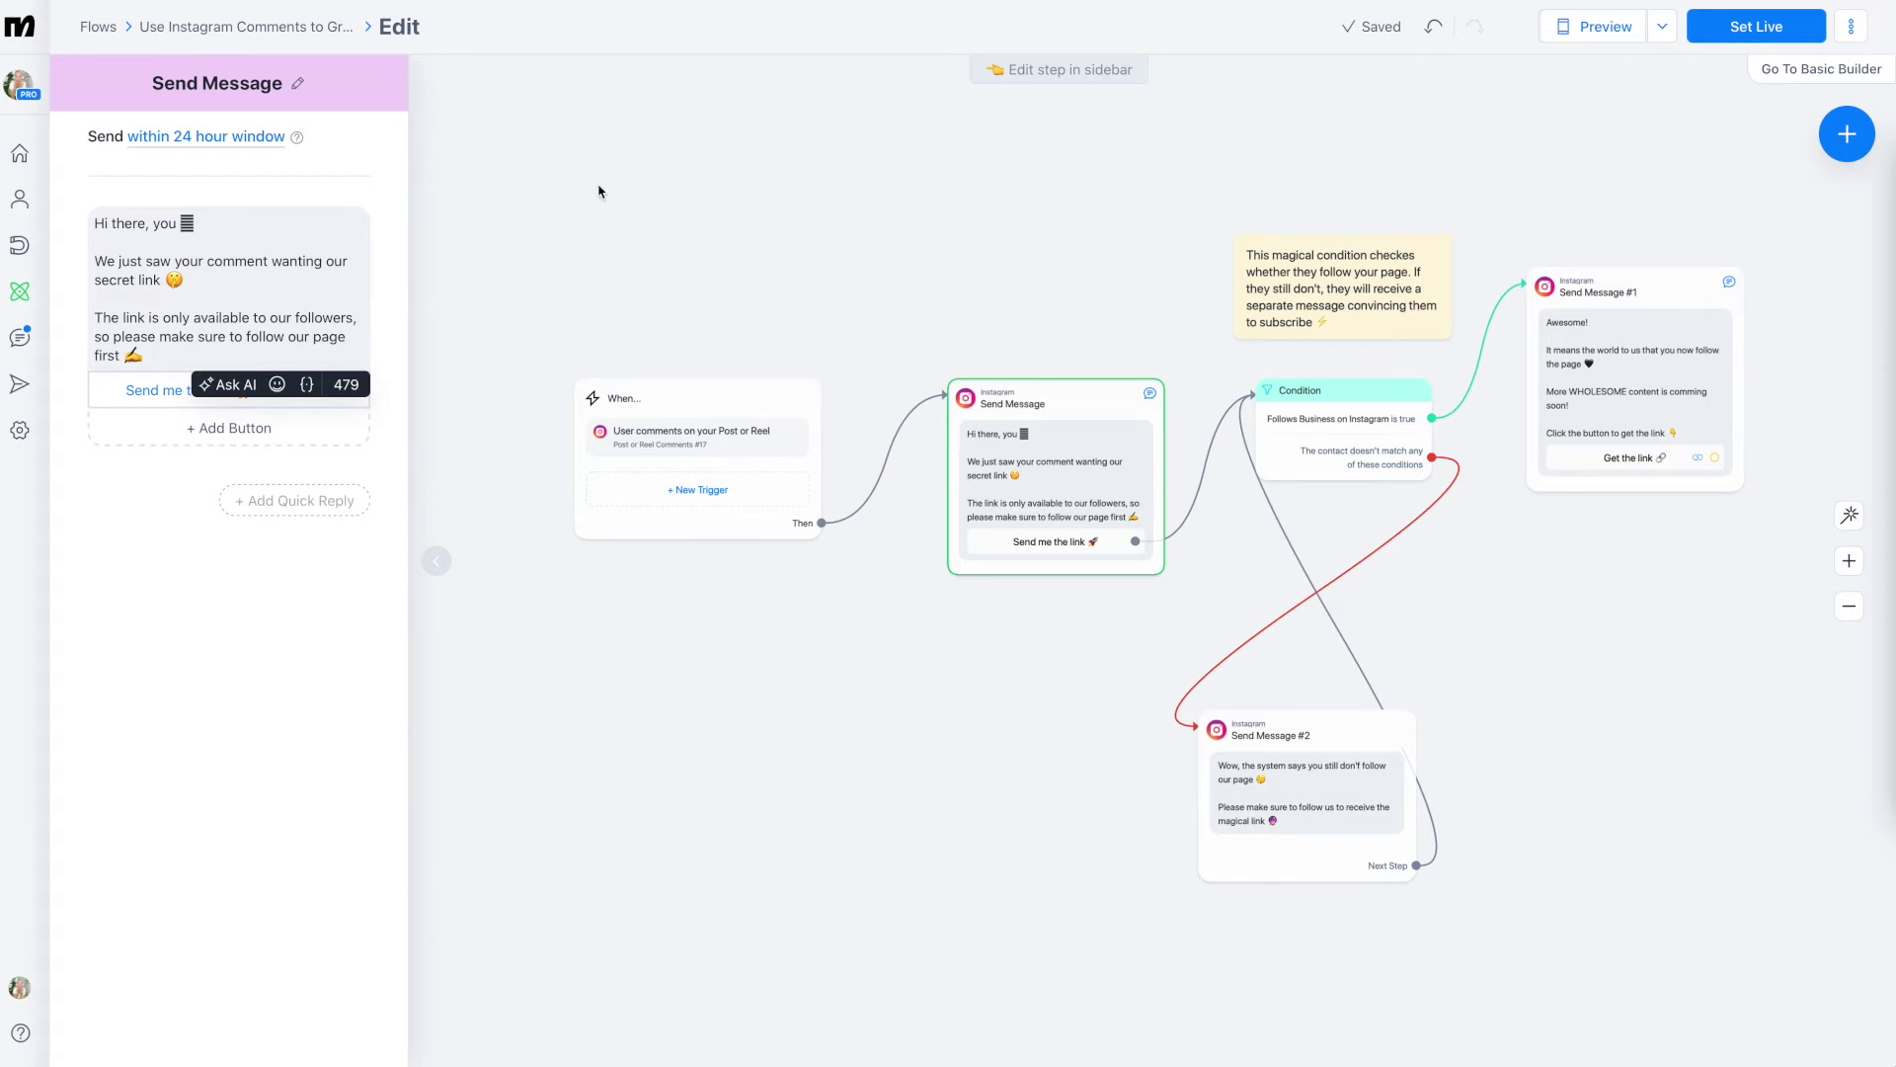
click(202, 363)
drag(166, 355, 93, 219)
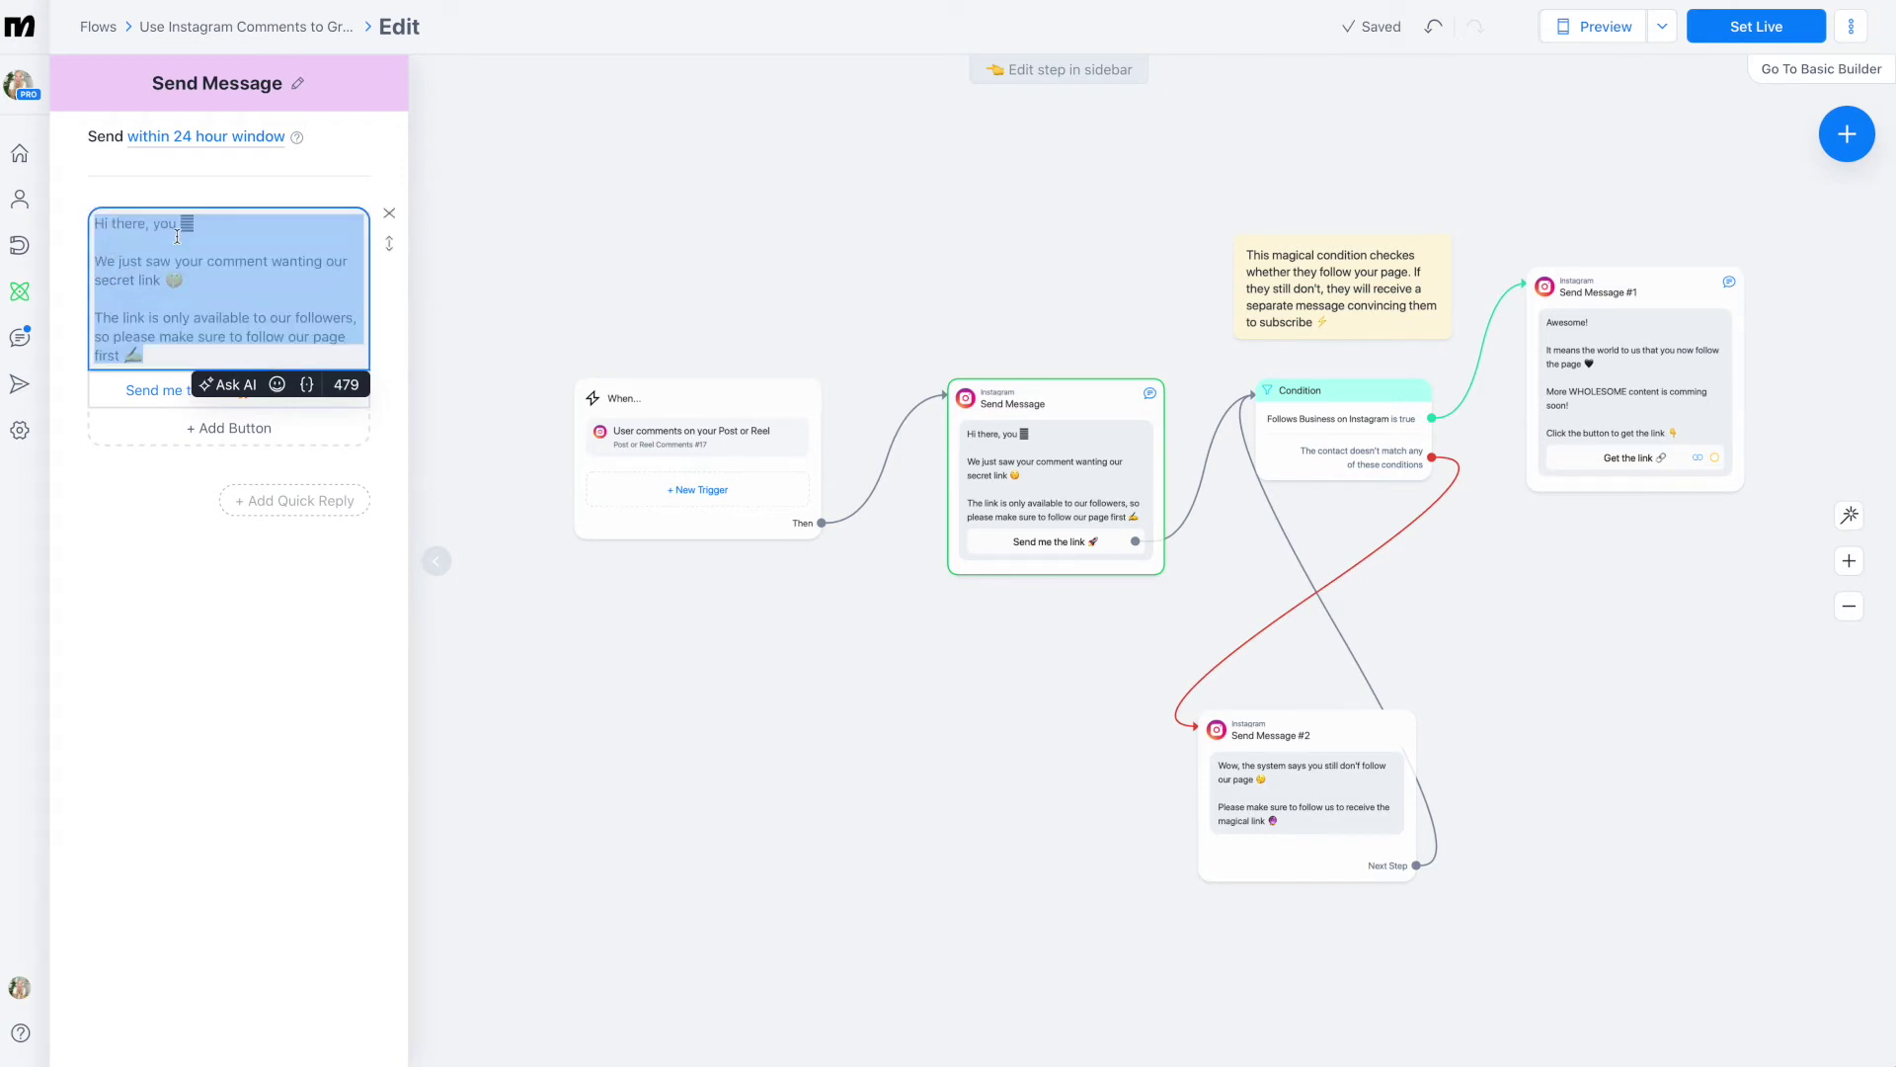
key(BackSpace)
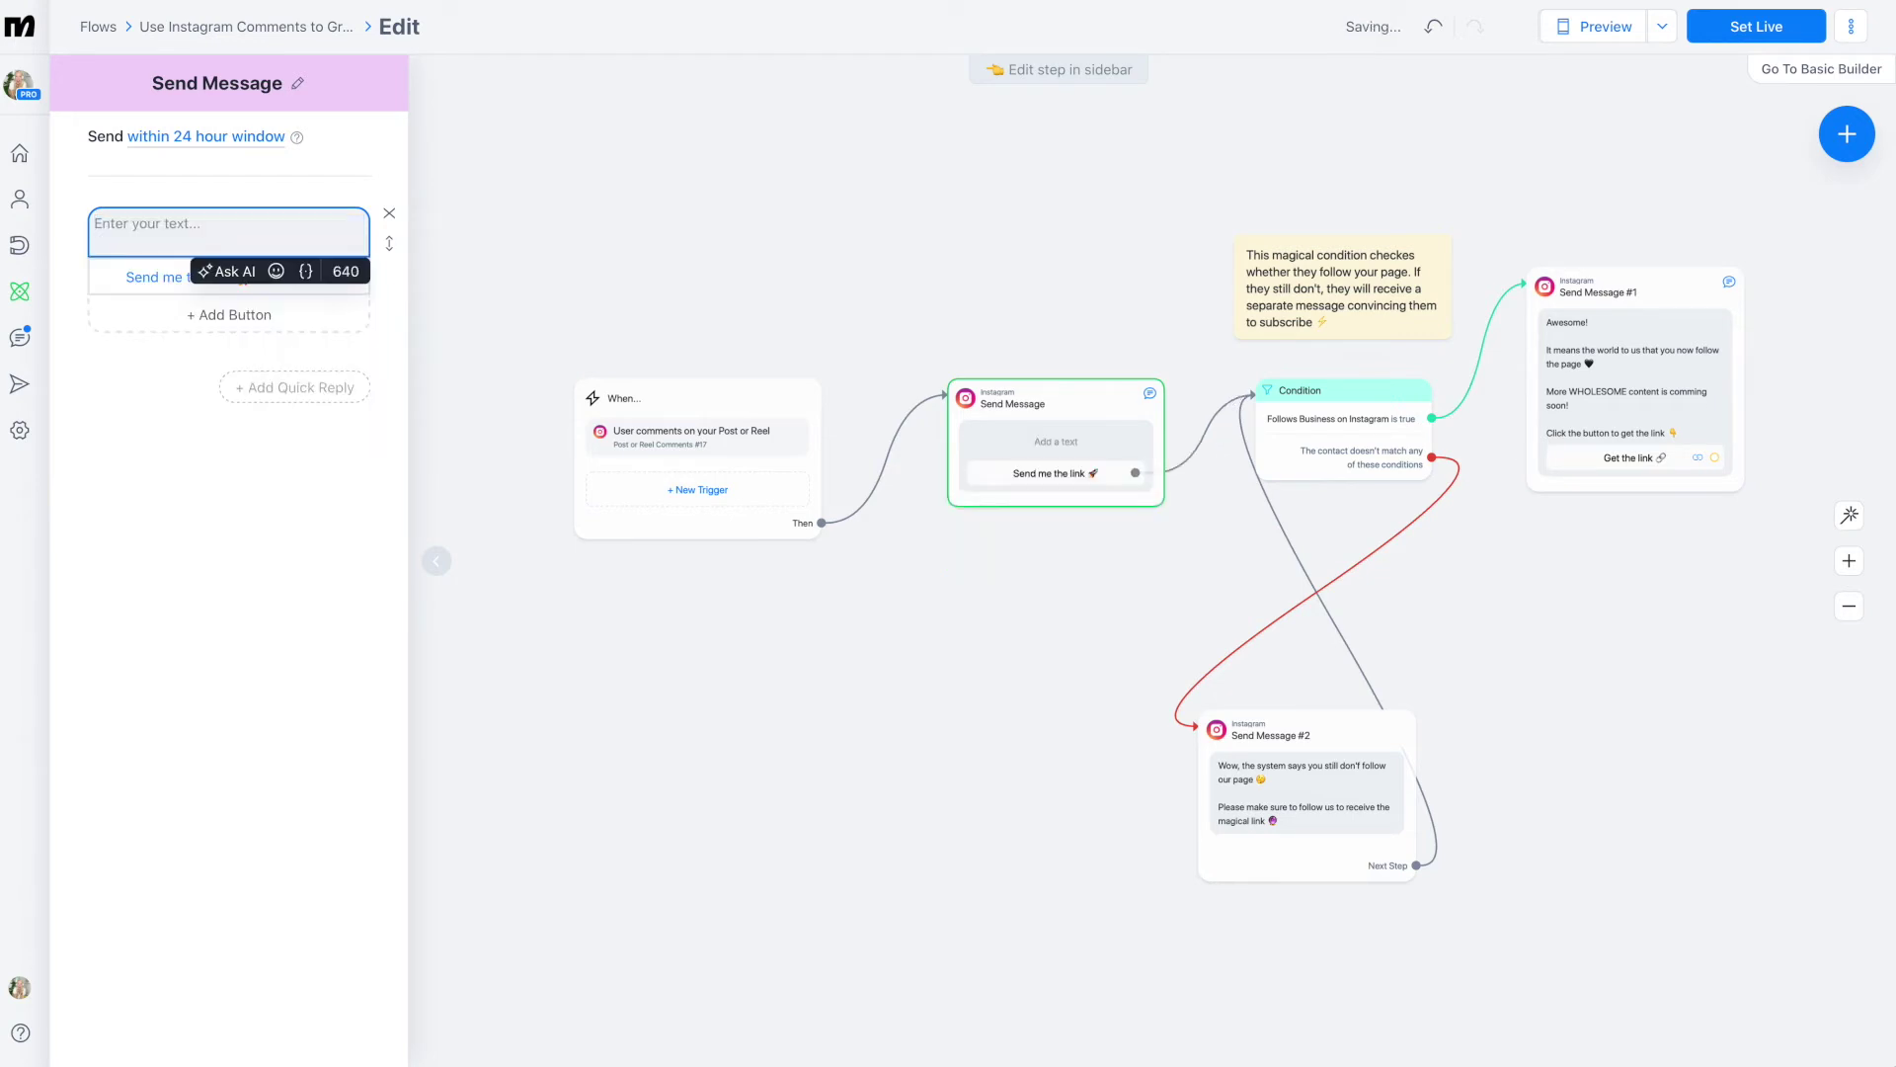
text(You are one smart 🍪.  Here is Part 1 of the 6 part series!  Hit Play now so it opens in your Youtube app and you can listen 🎧 any time!   xx Krissy)
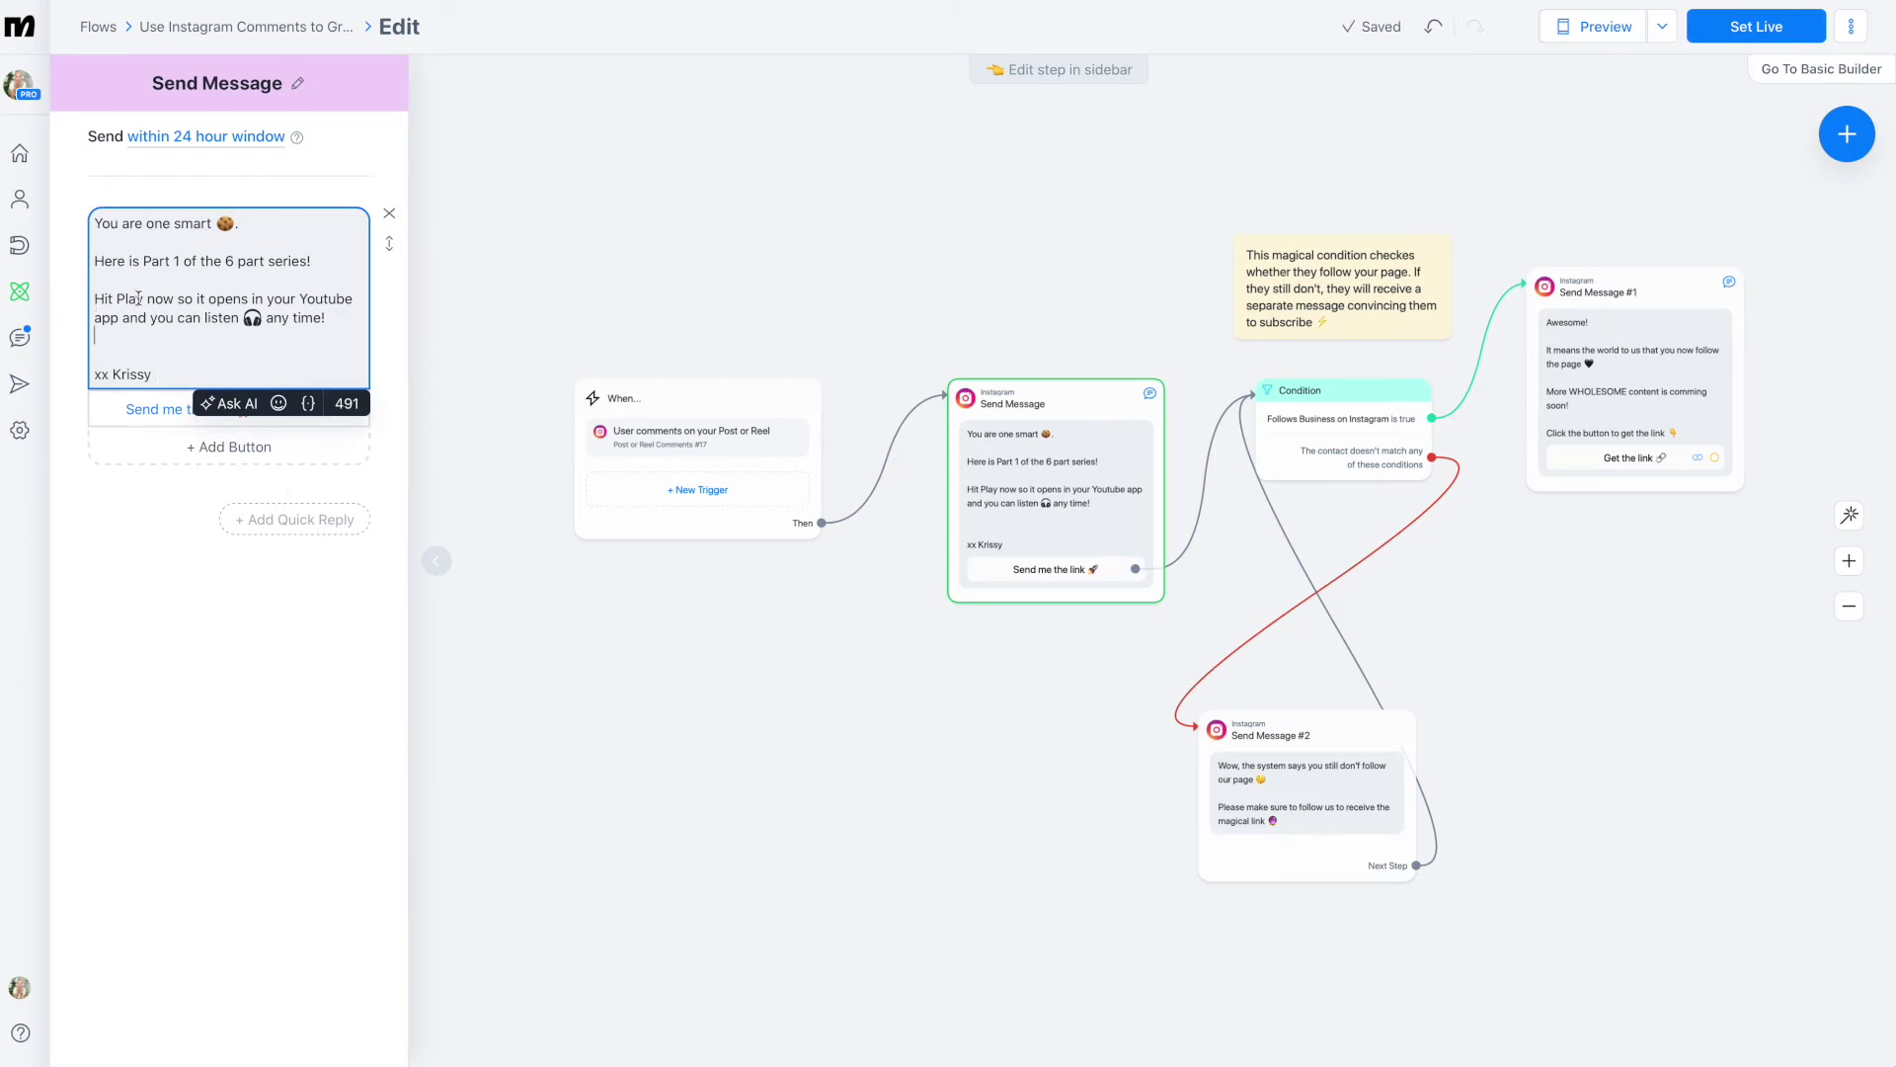
text(")
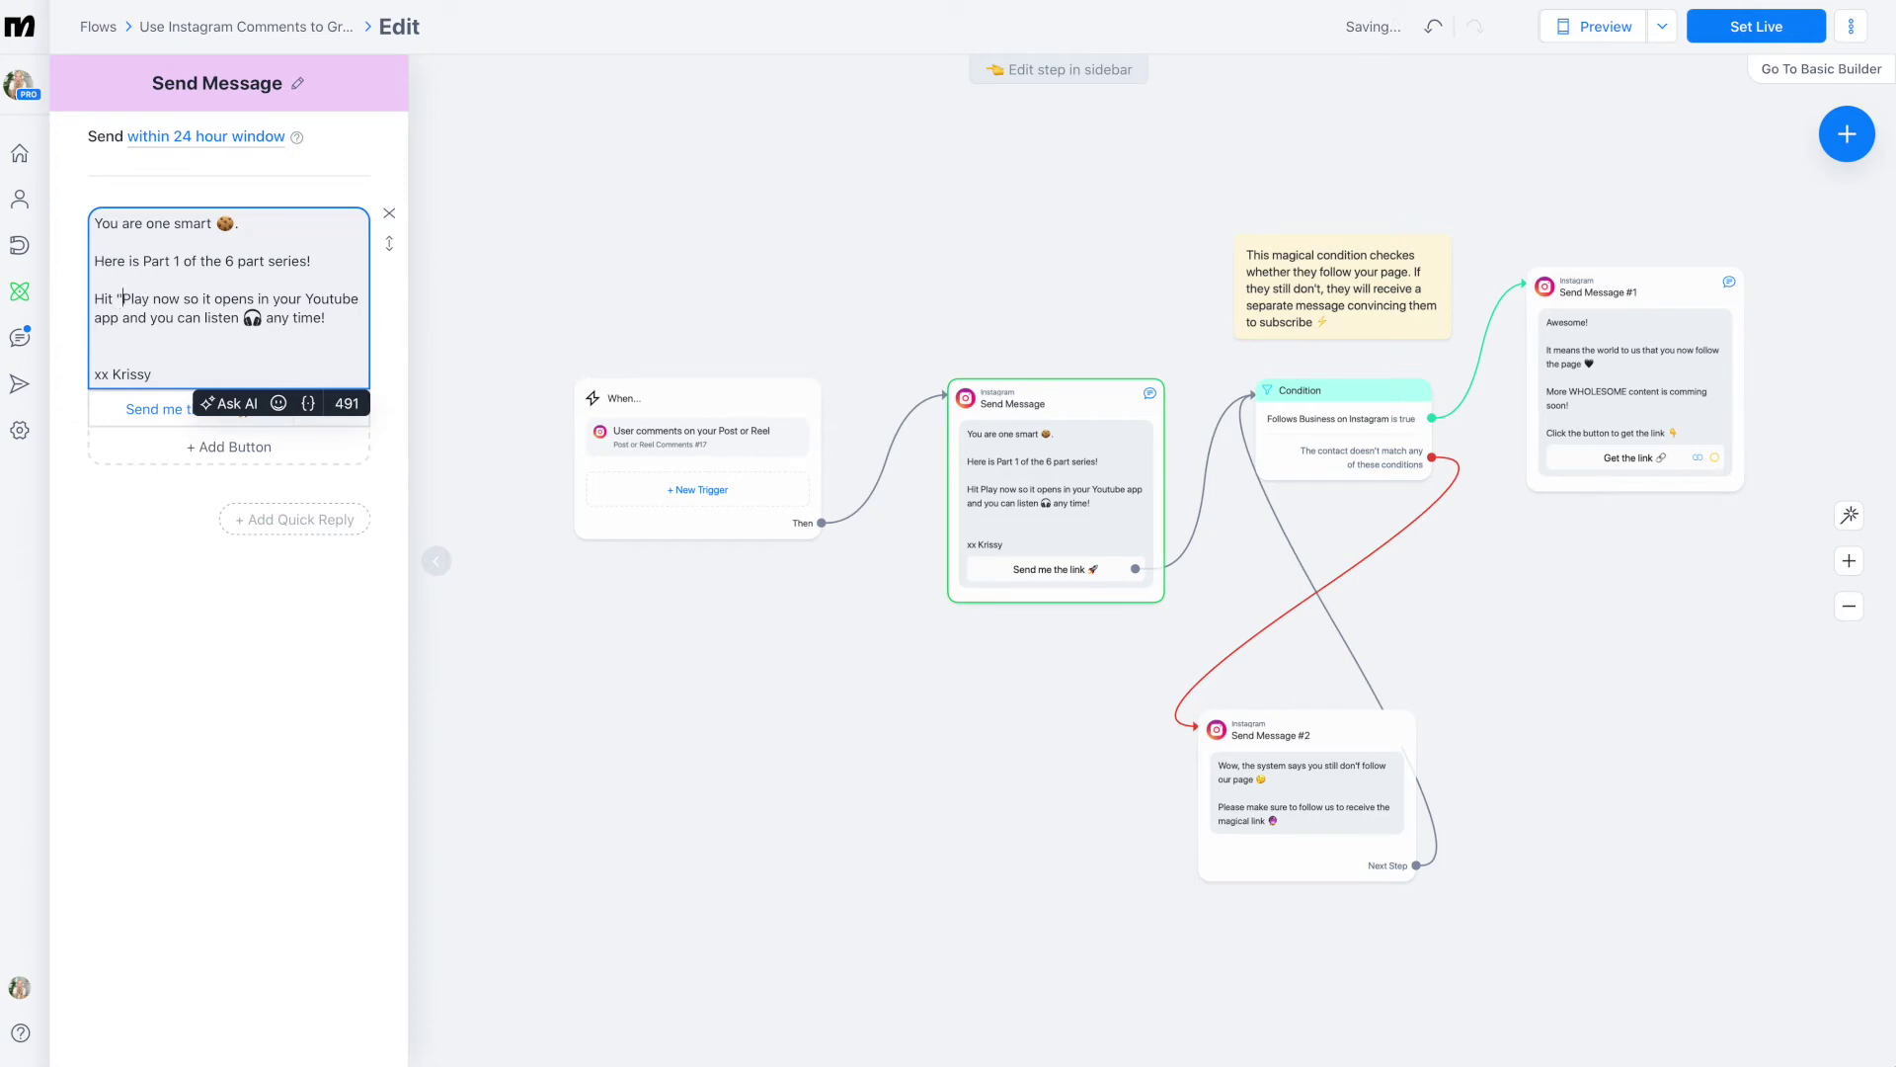
click(178, 299)
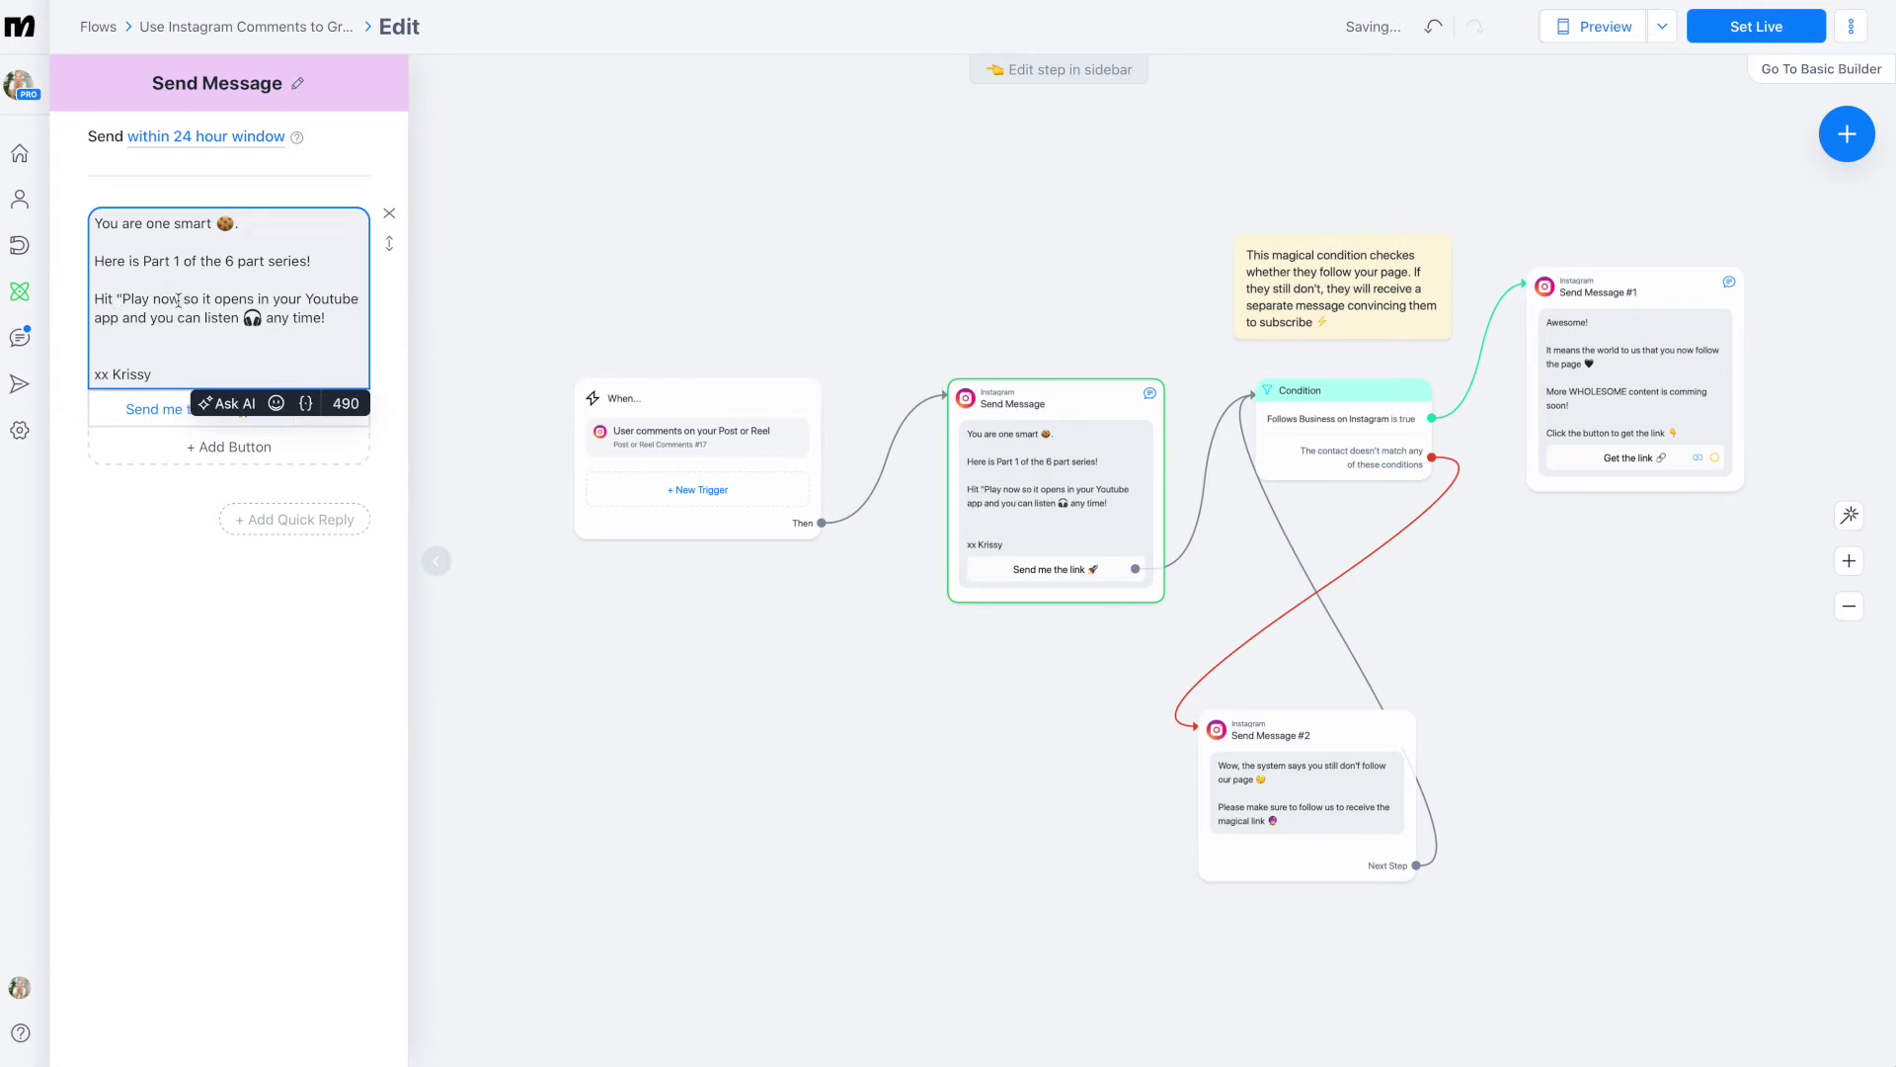
text(")
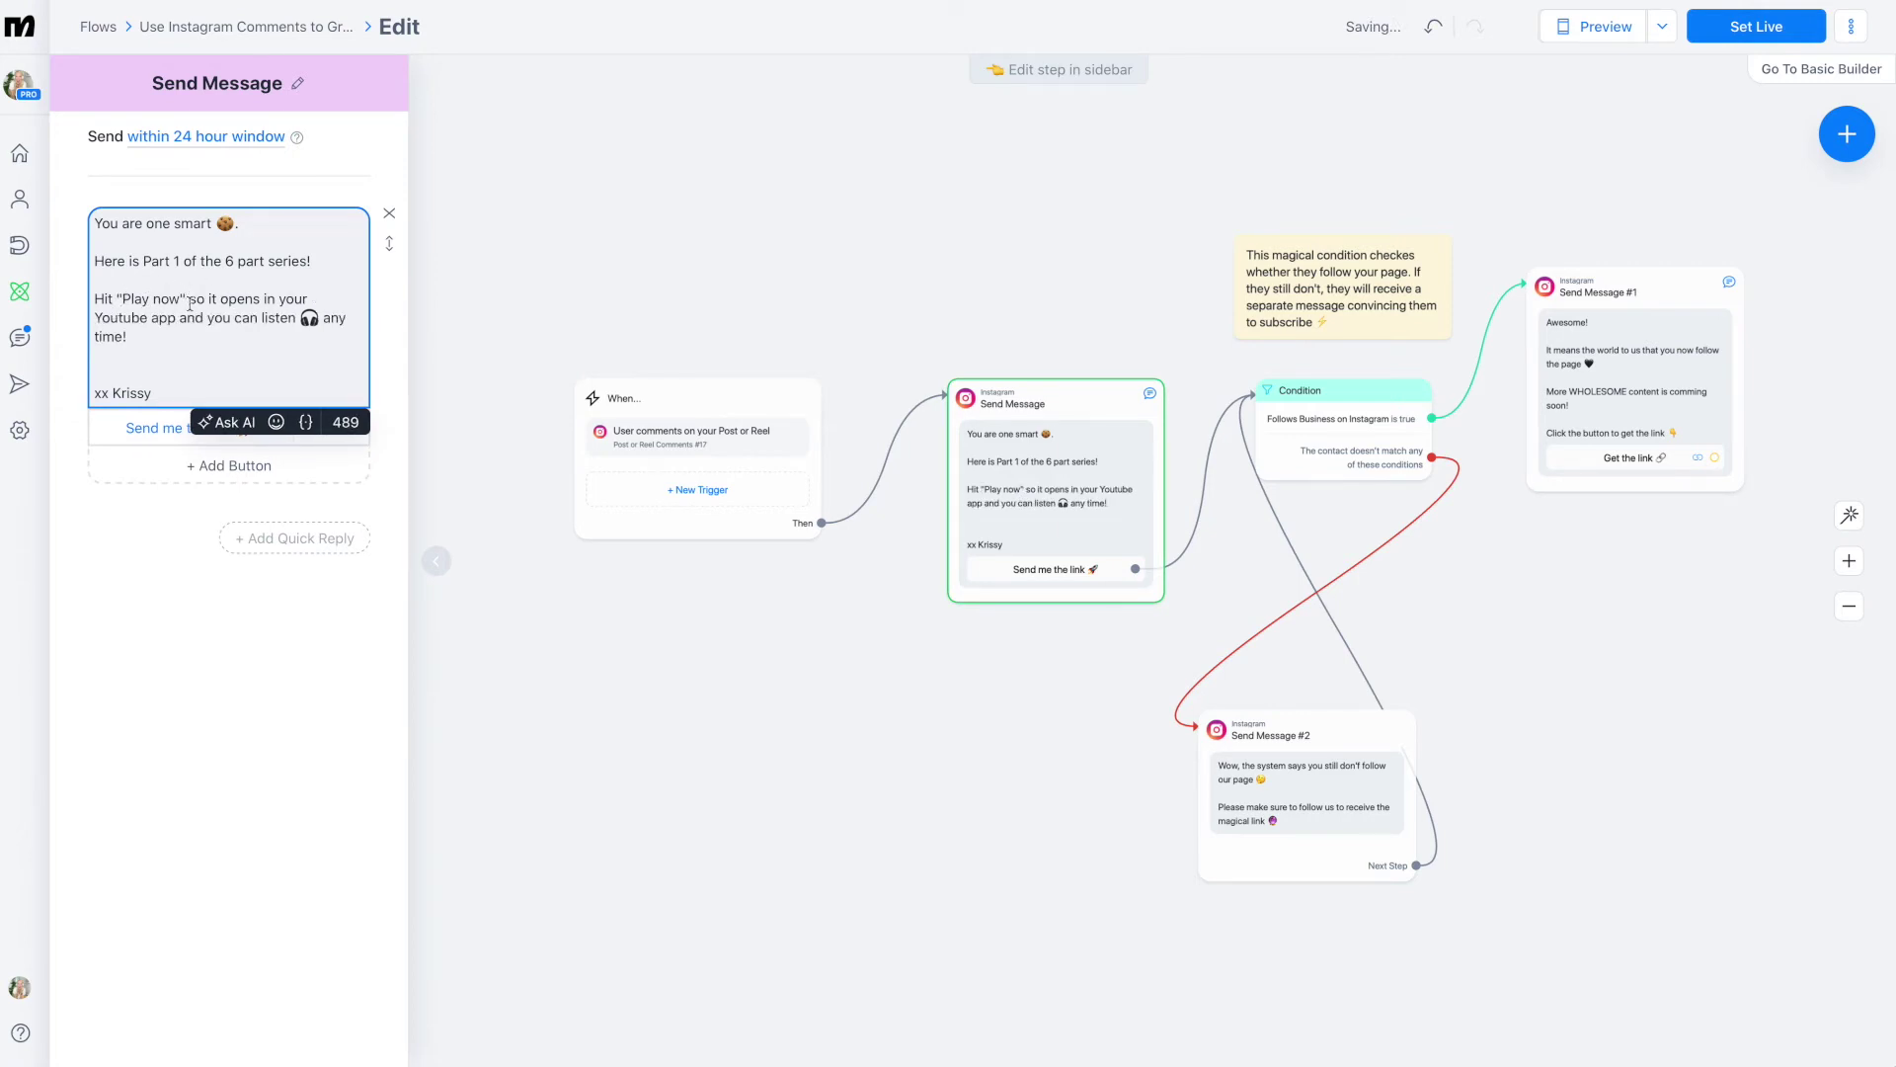
click(166, 428)
- Retitle the 'Send me the link' button to 'Play Now', then open the follow condition
click(227, 468)
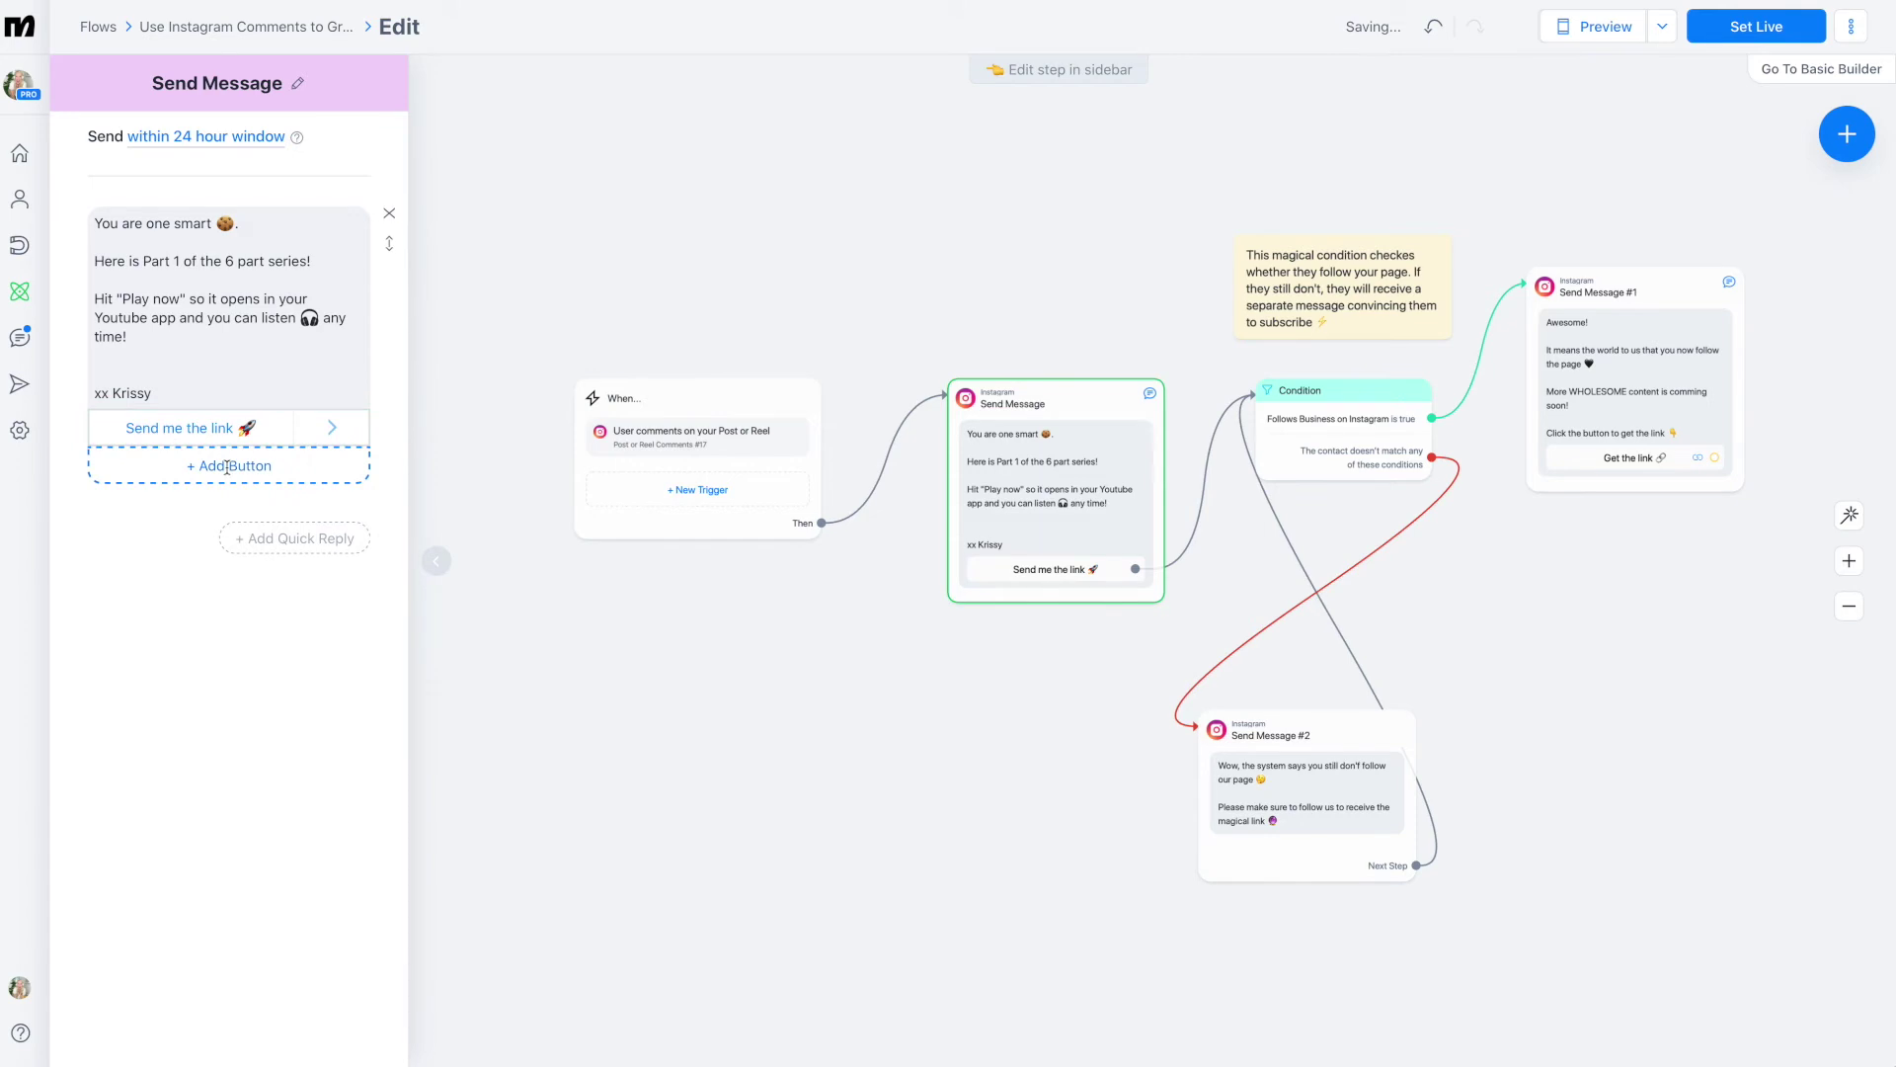
click(111, 428)
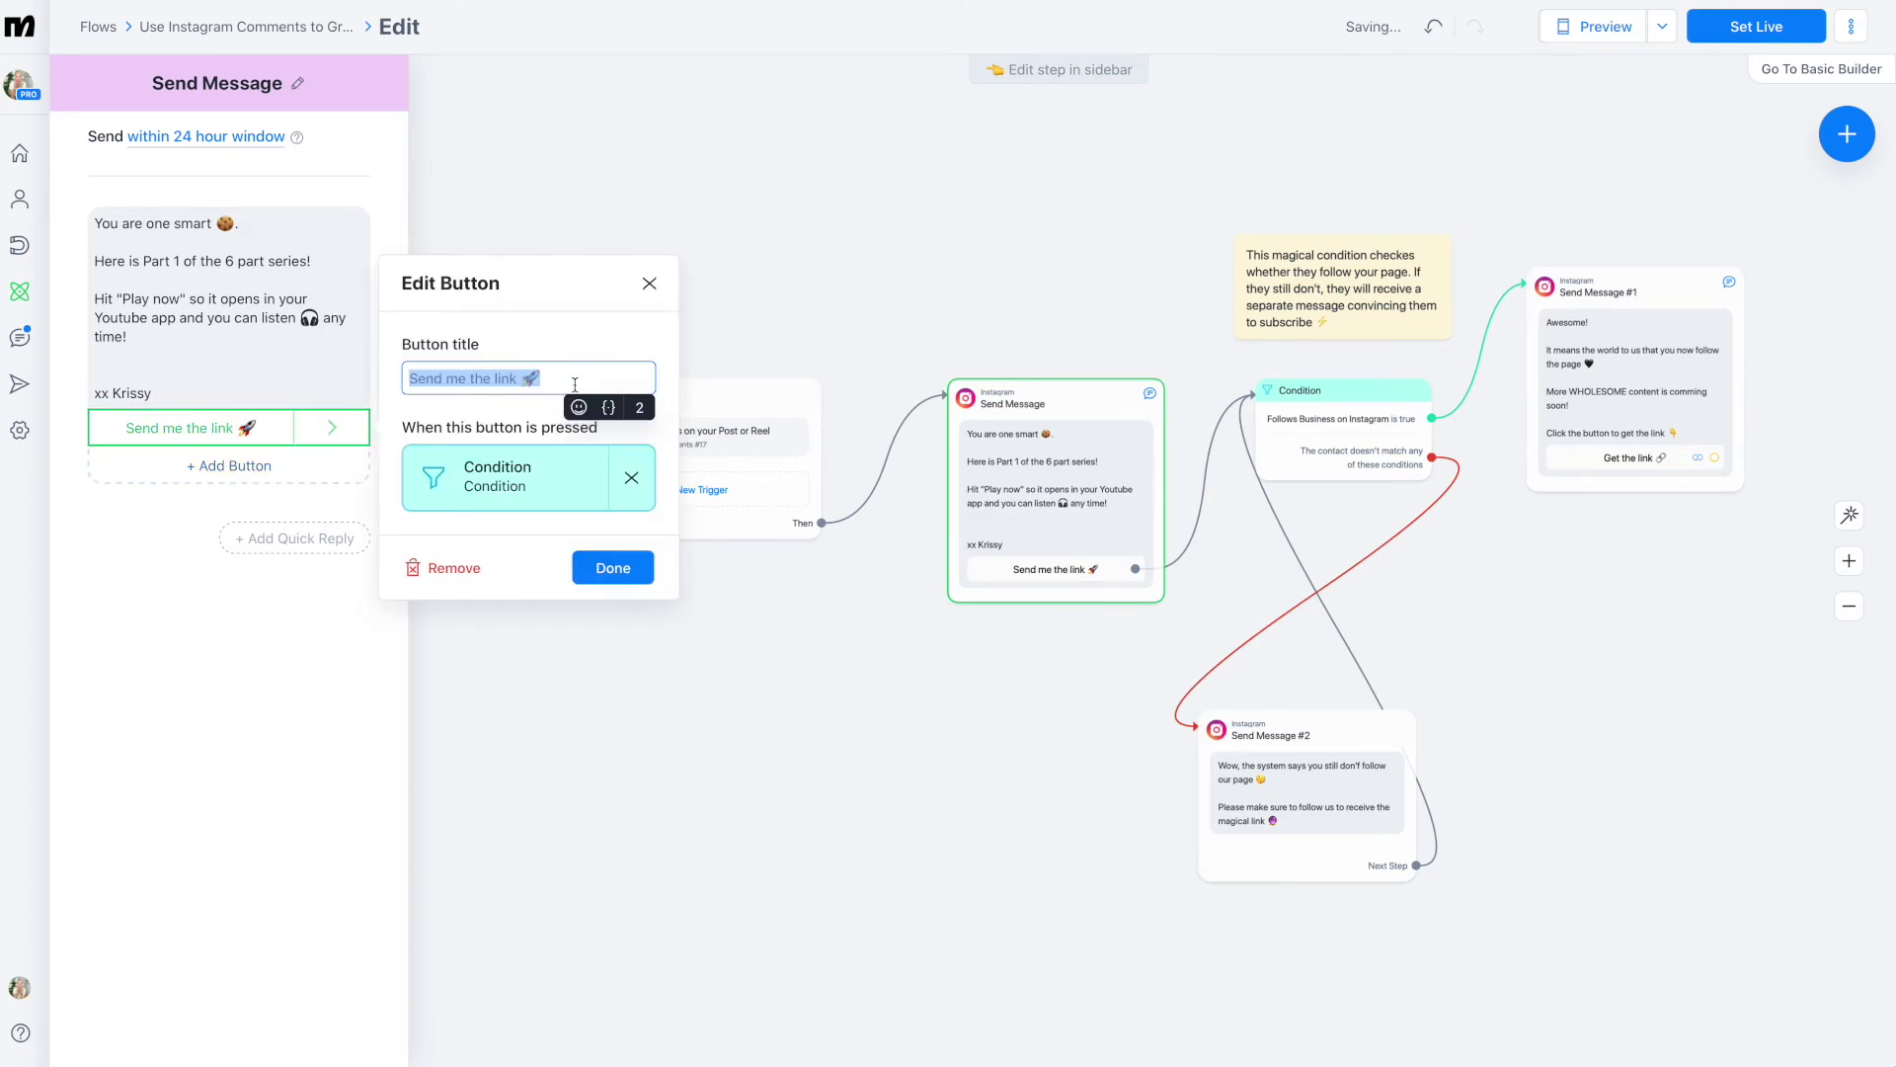
text(Play )
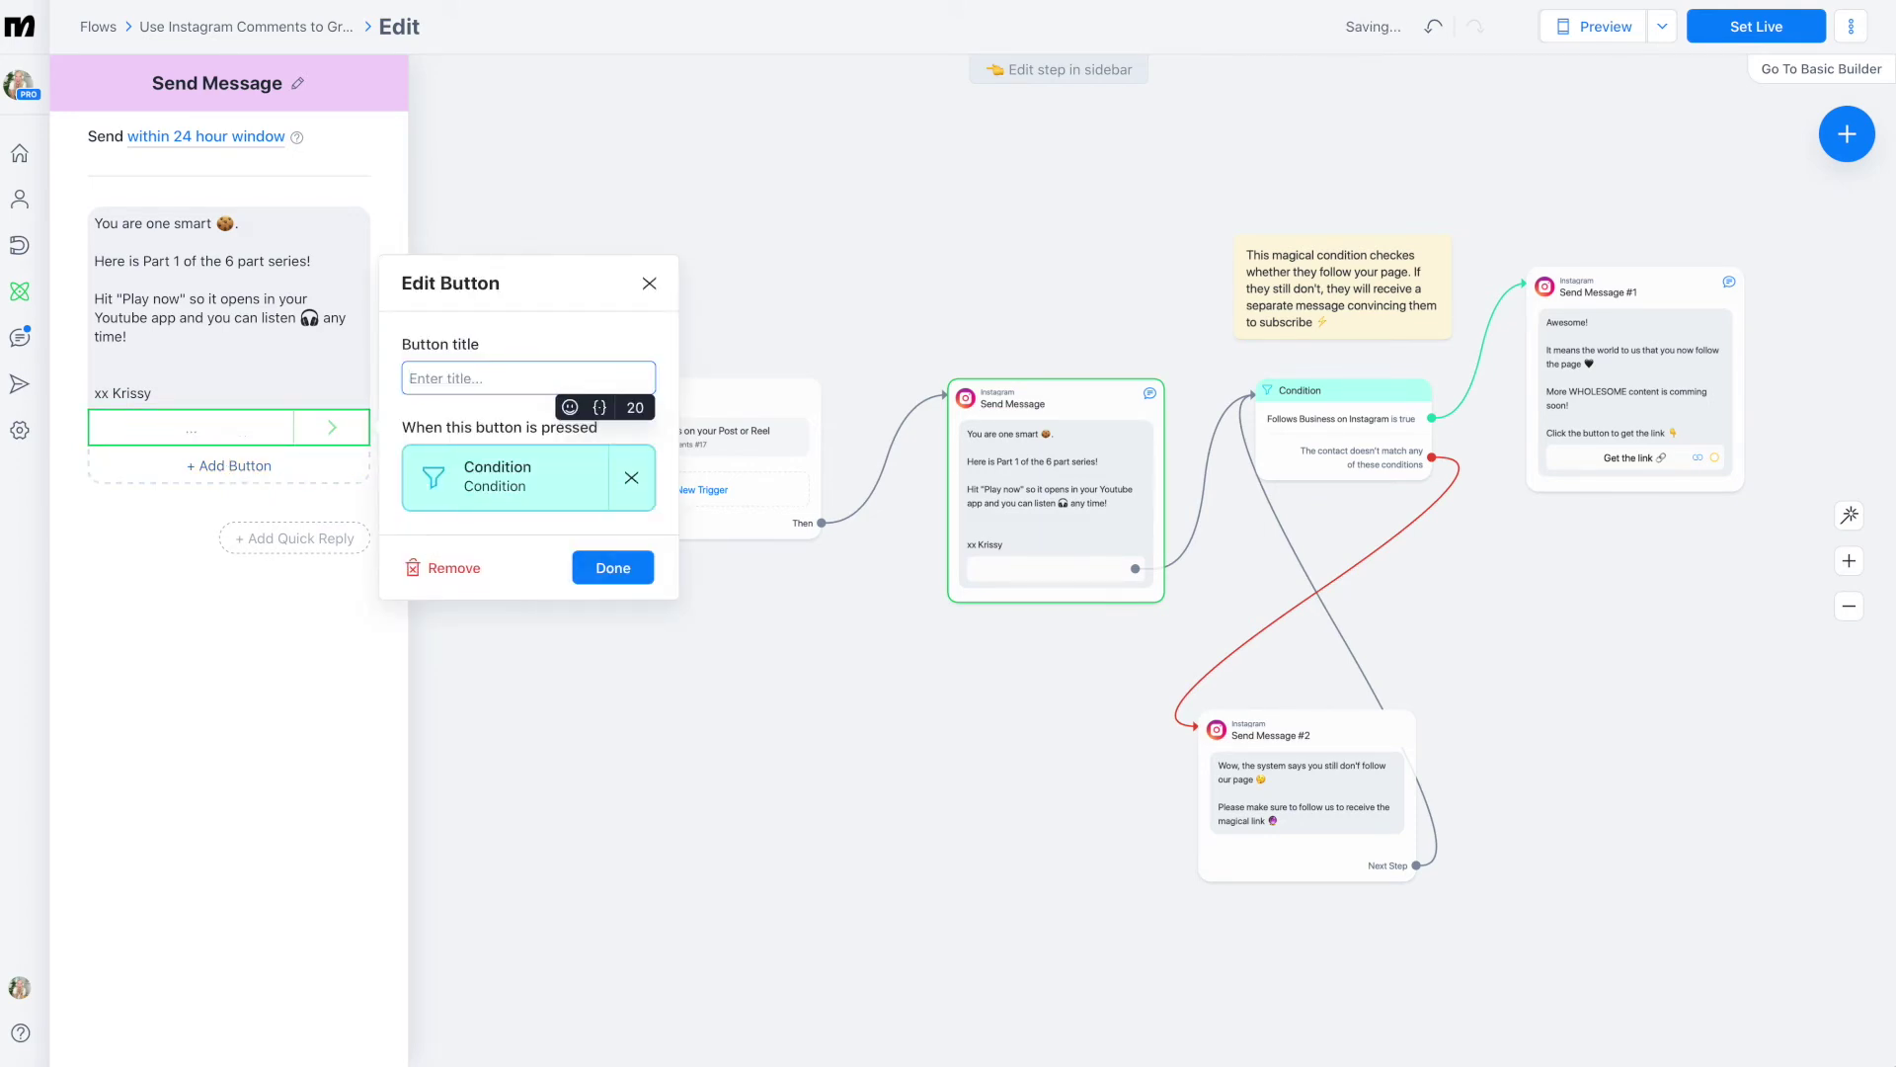
text(Now)
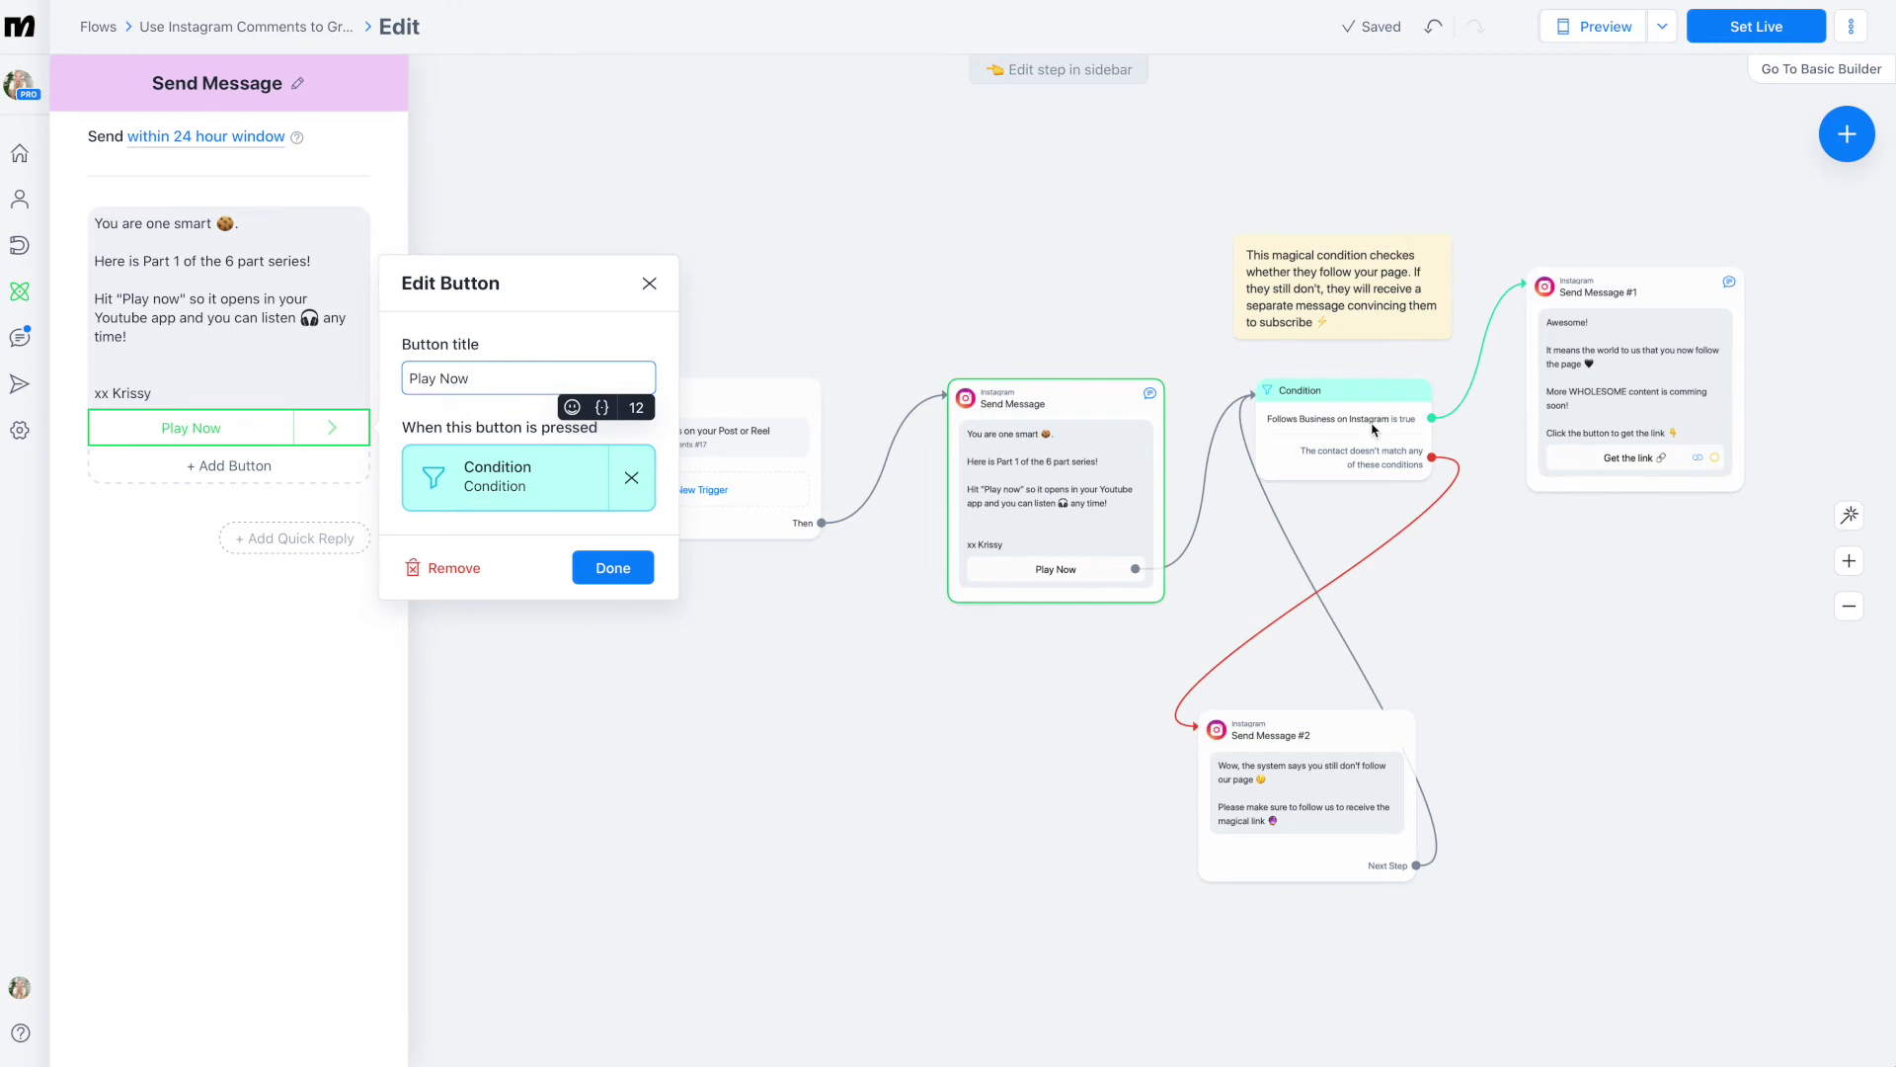
click(592, 574)
mouse_move(1342, 422)
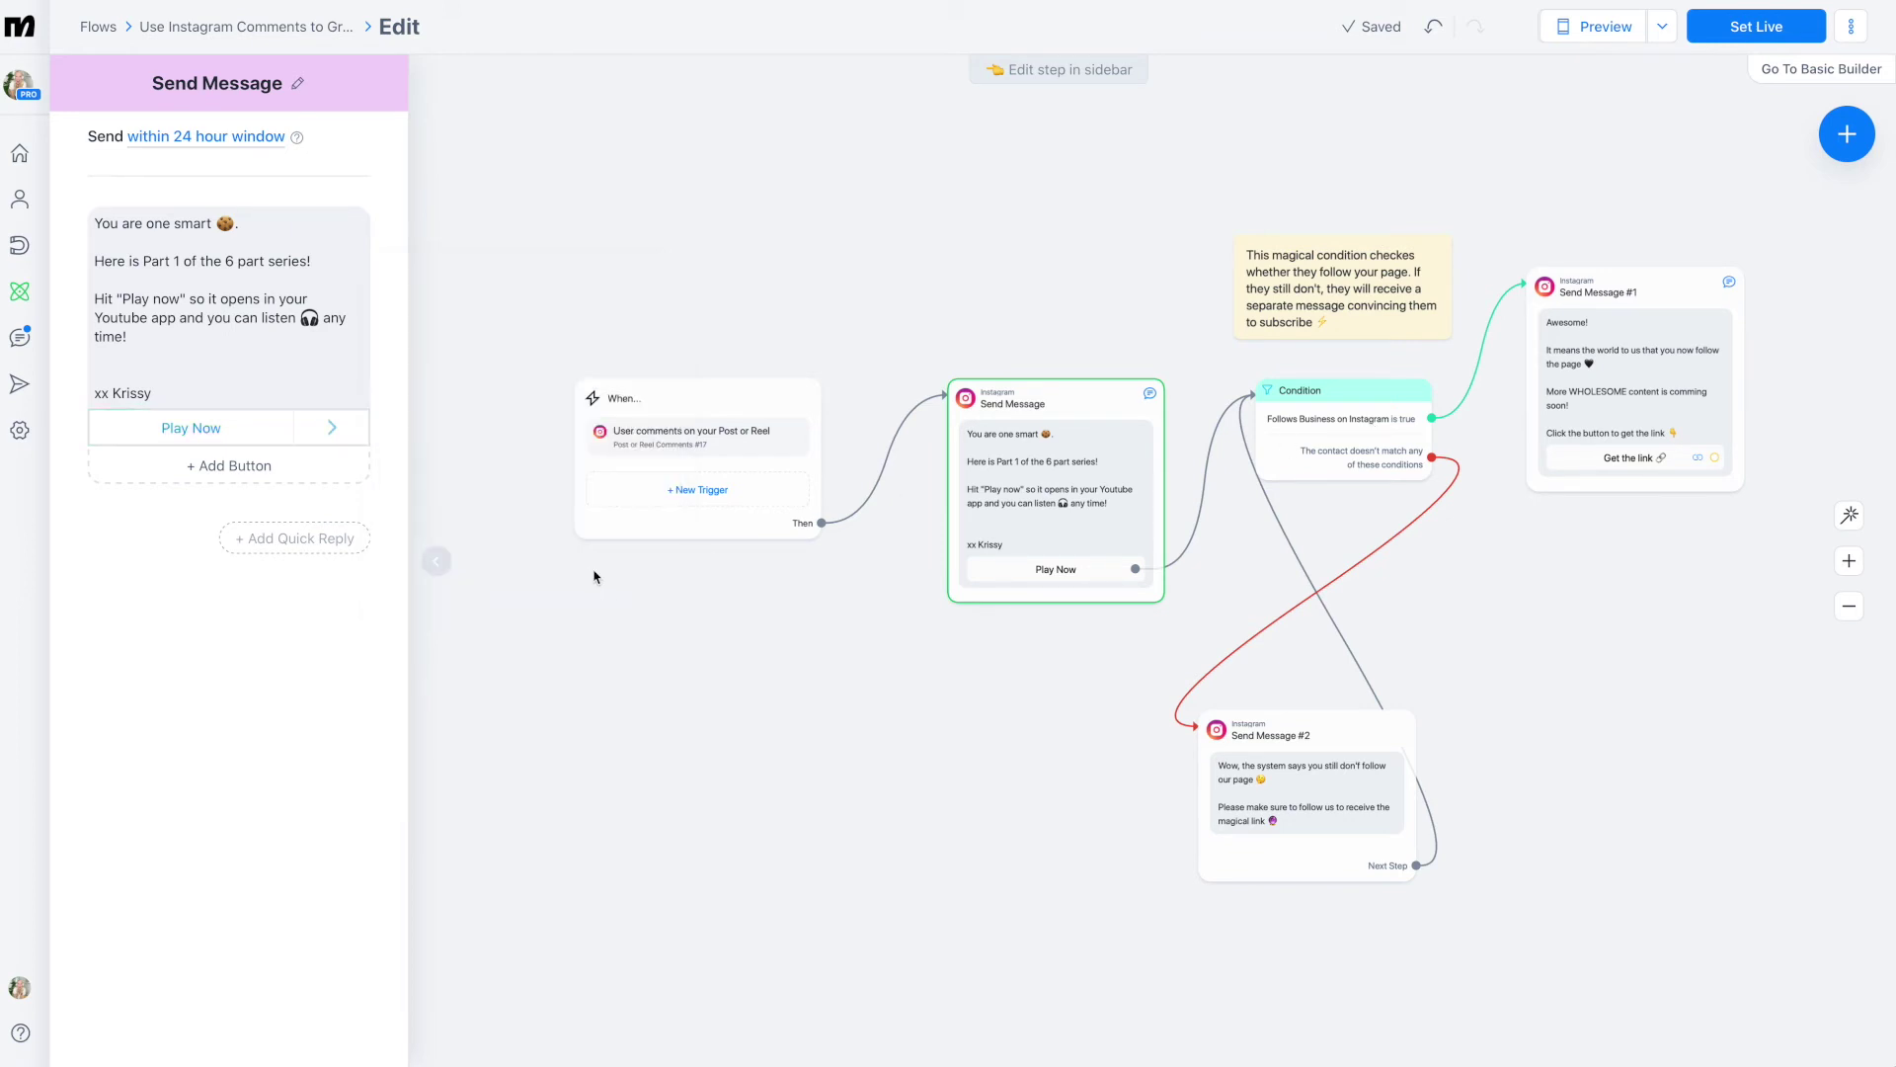
click(1321, 429)
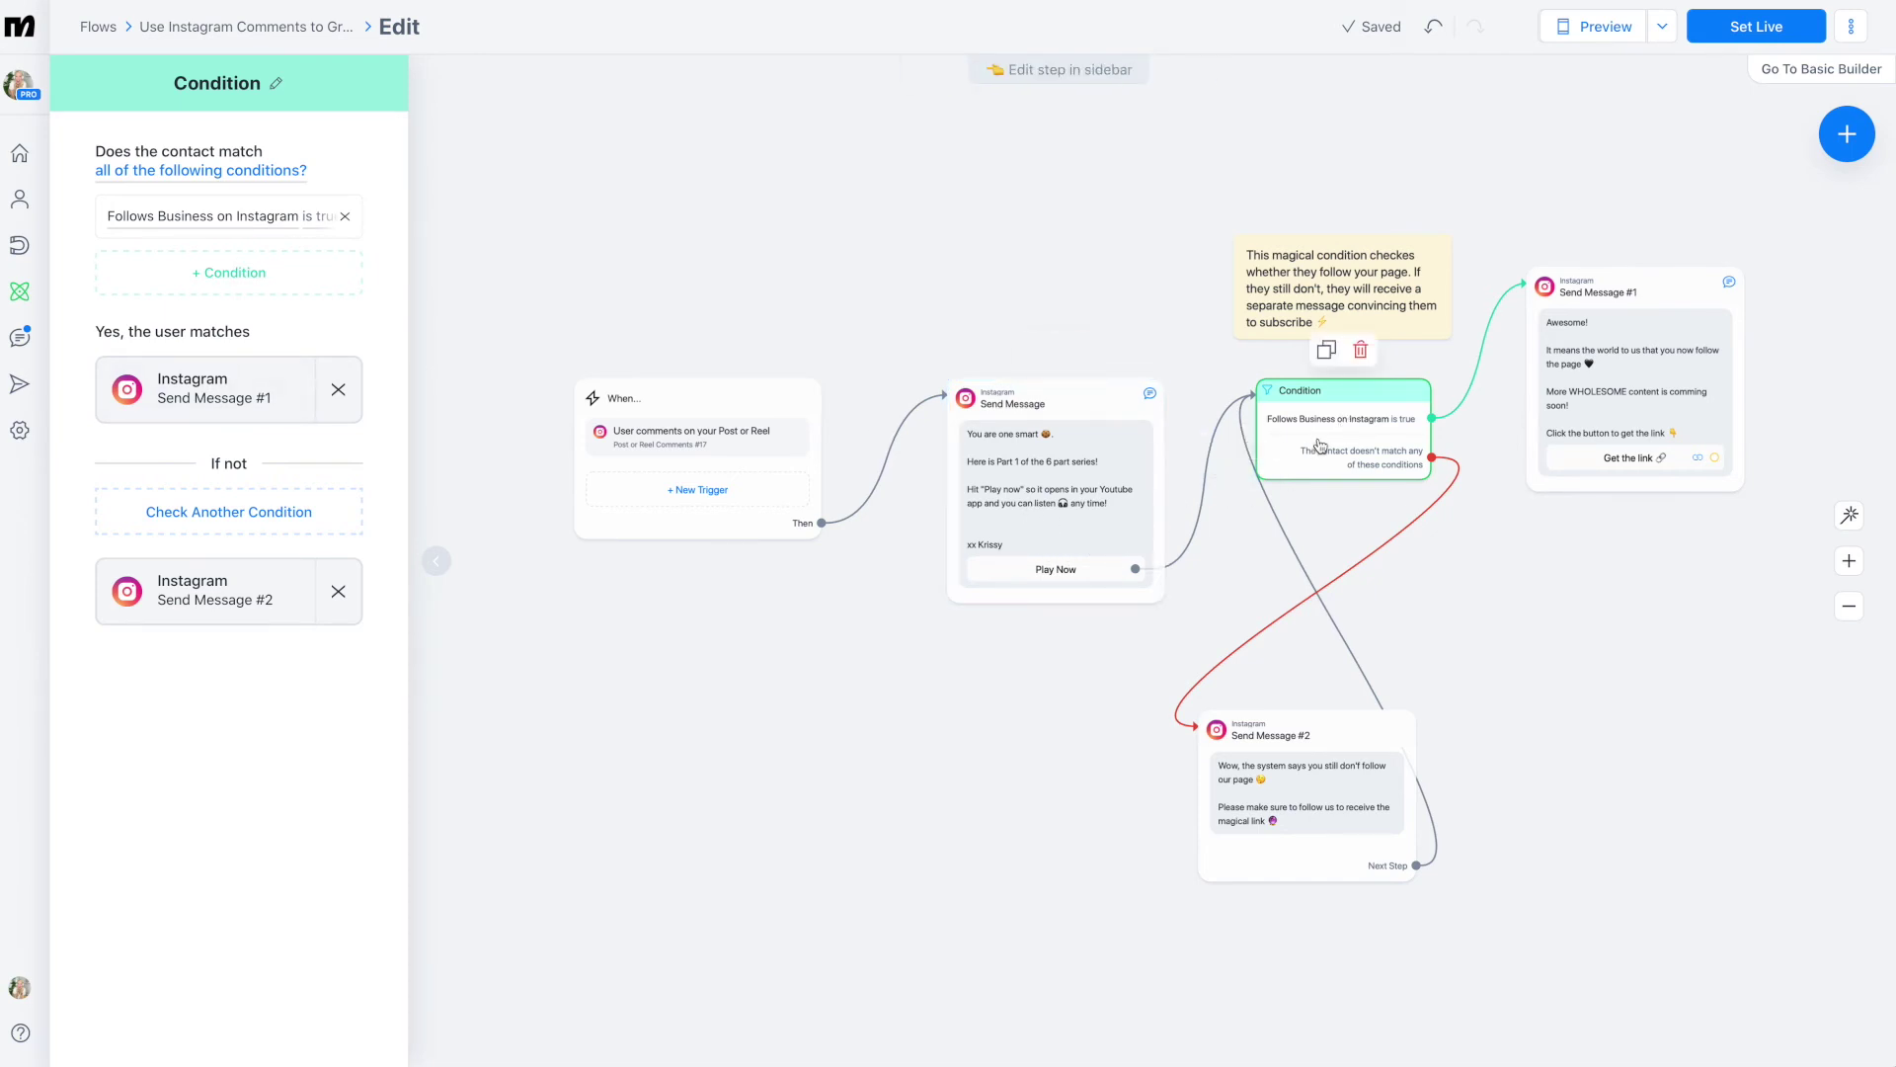
mouse_move(1306, 796)
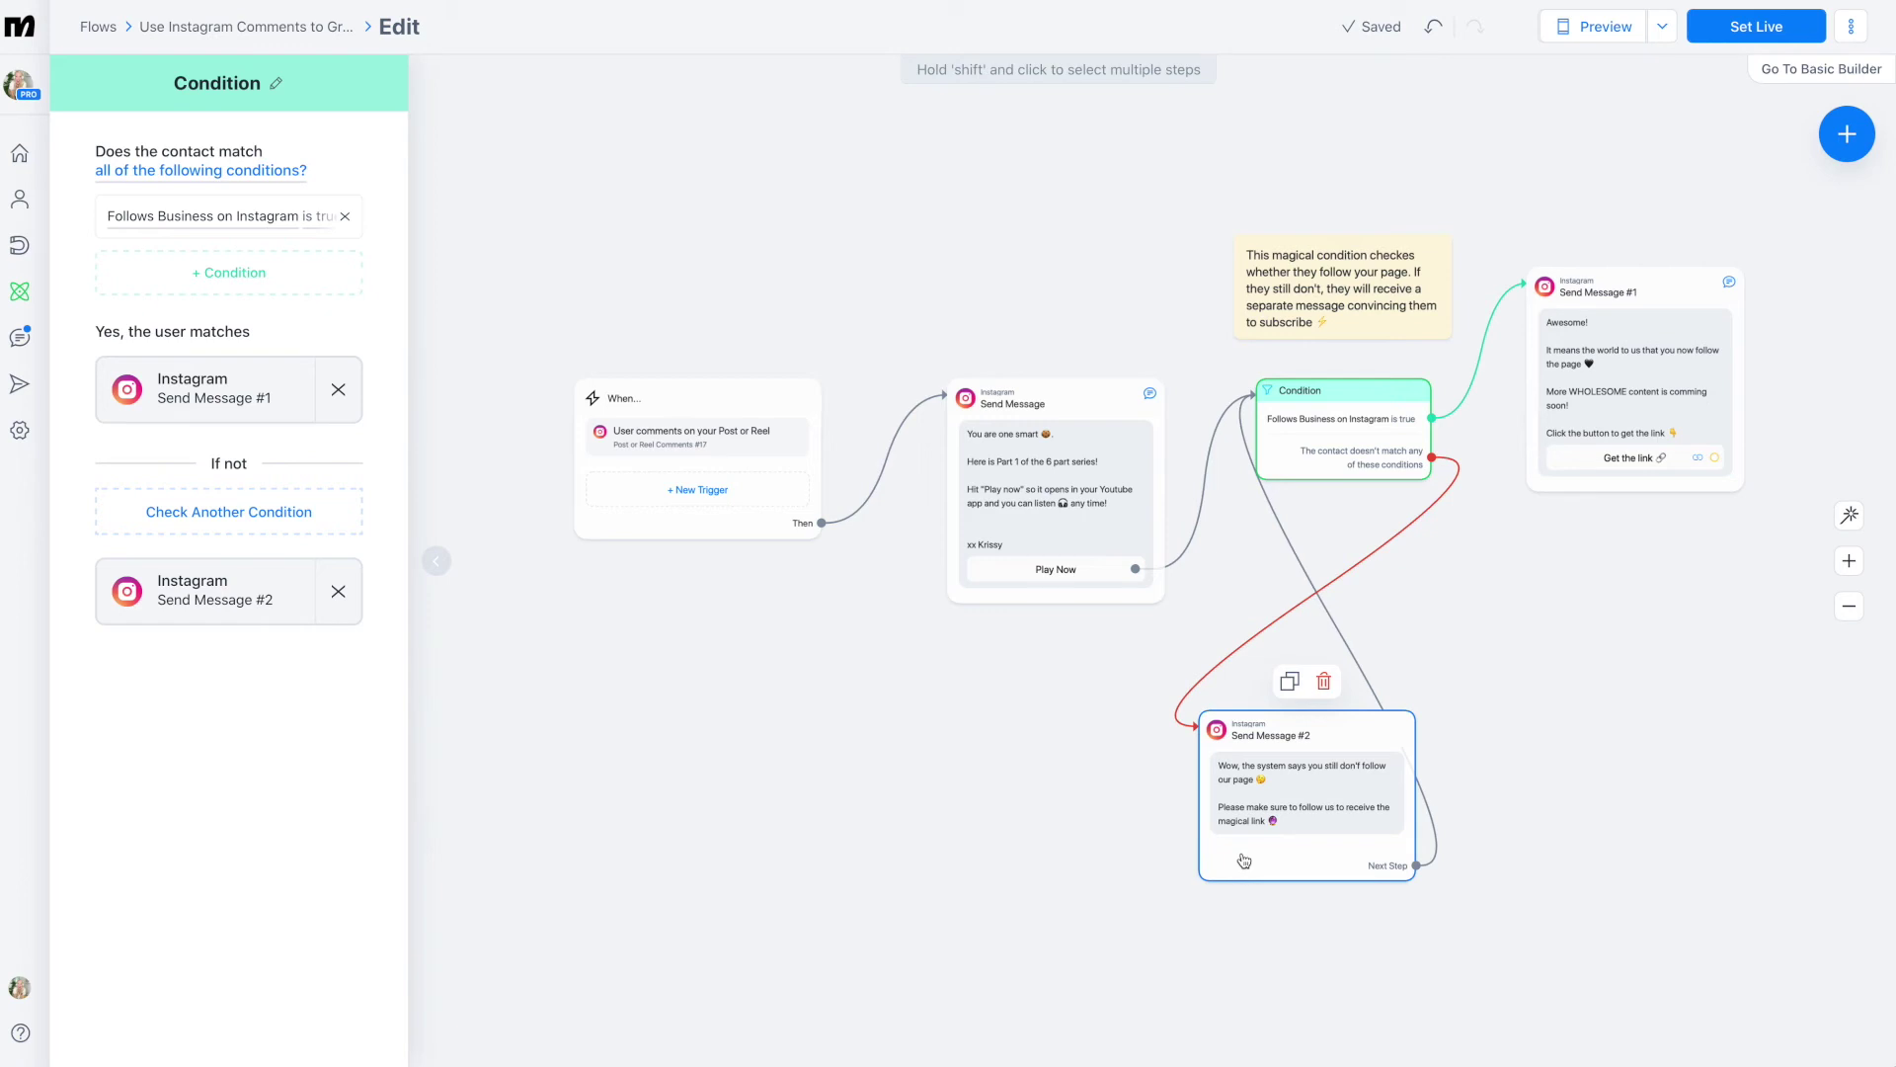
- Open the not-following message, Send Message #2, and click into its text
click(1344, 790)
click(196, 267)
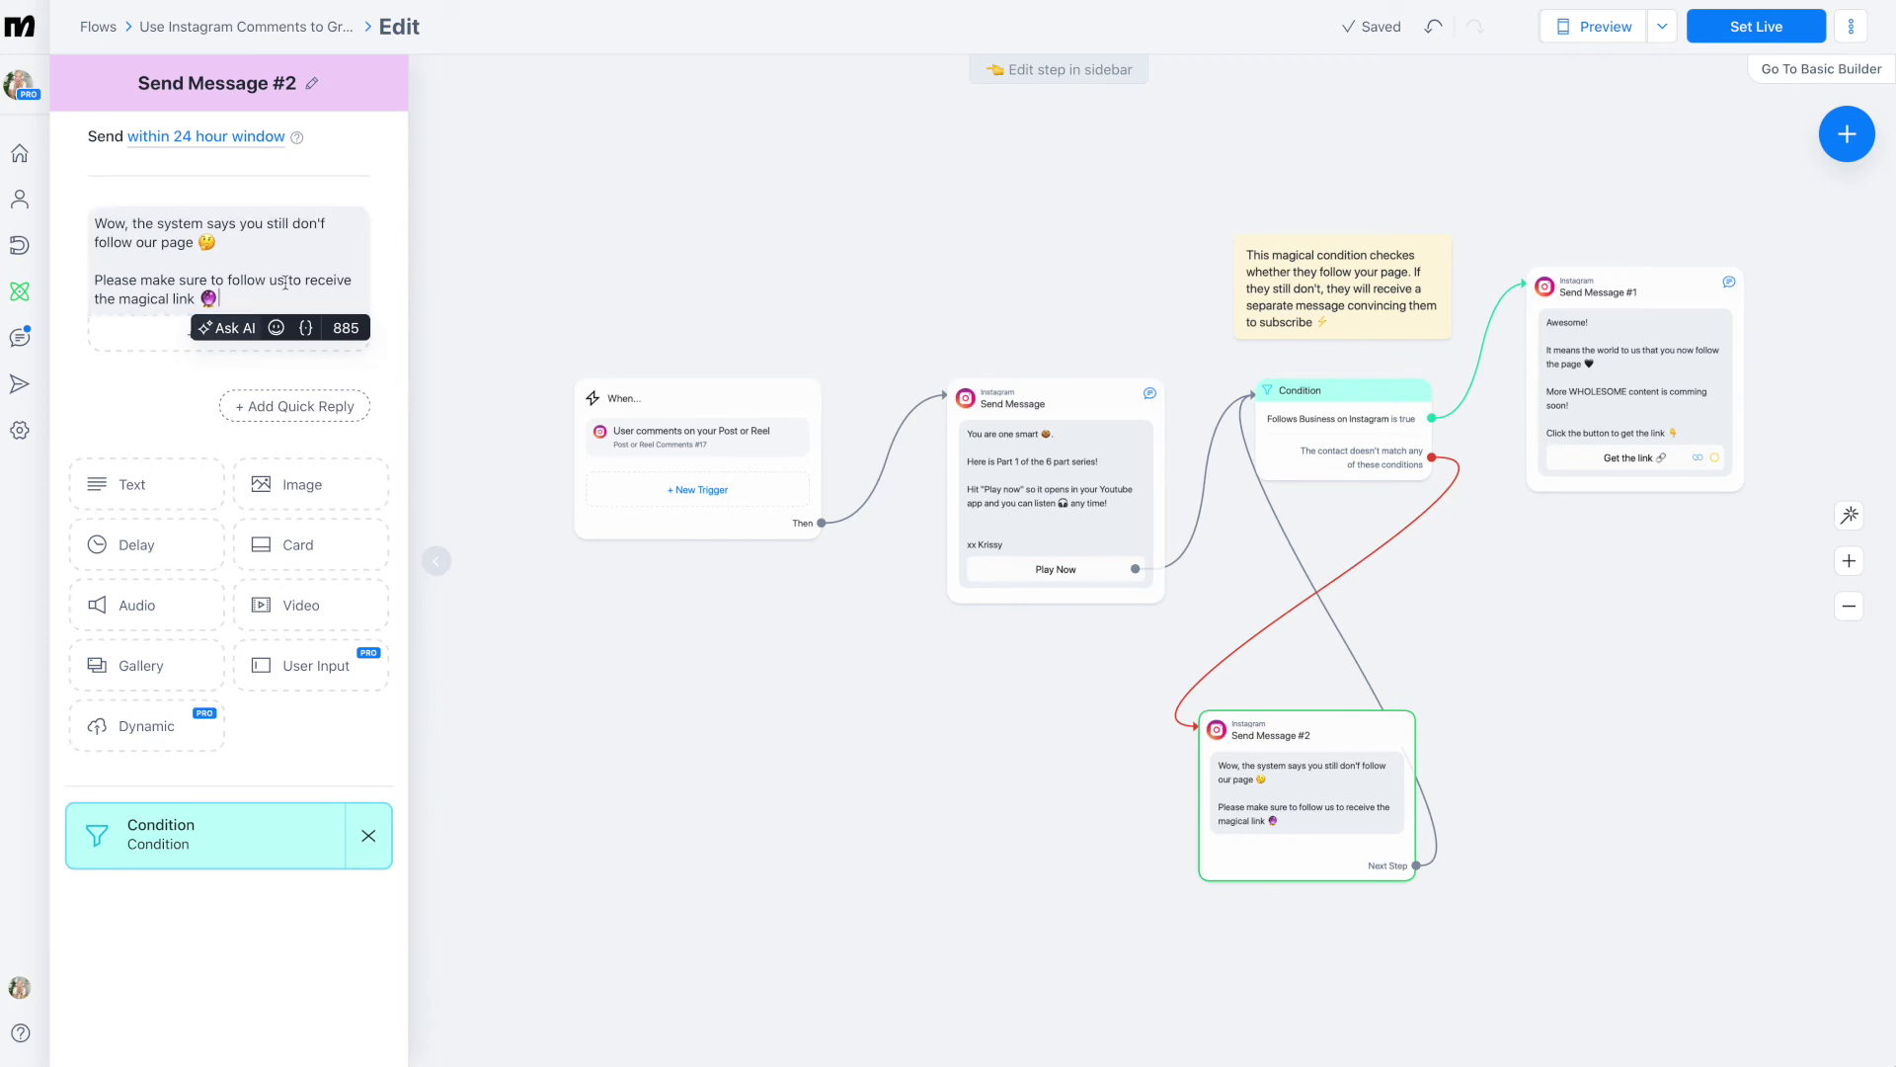
click(933, 741)
click(1637, 344)
- Delete 'link' from Send Message #1's closing line 'Click the button to get the link'
click(108, 271)
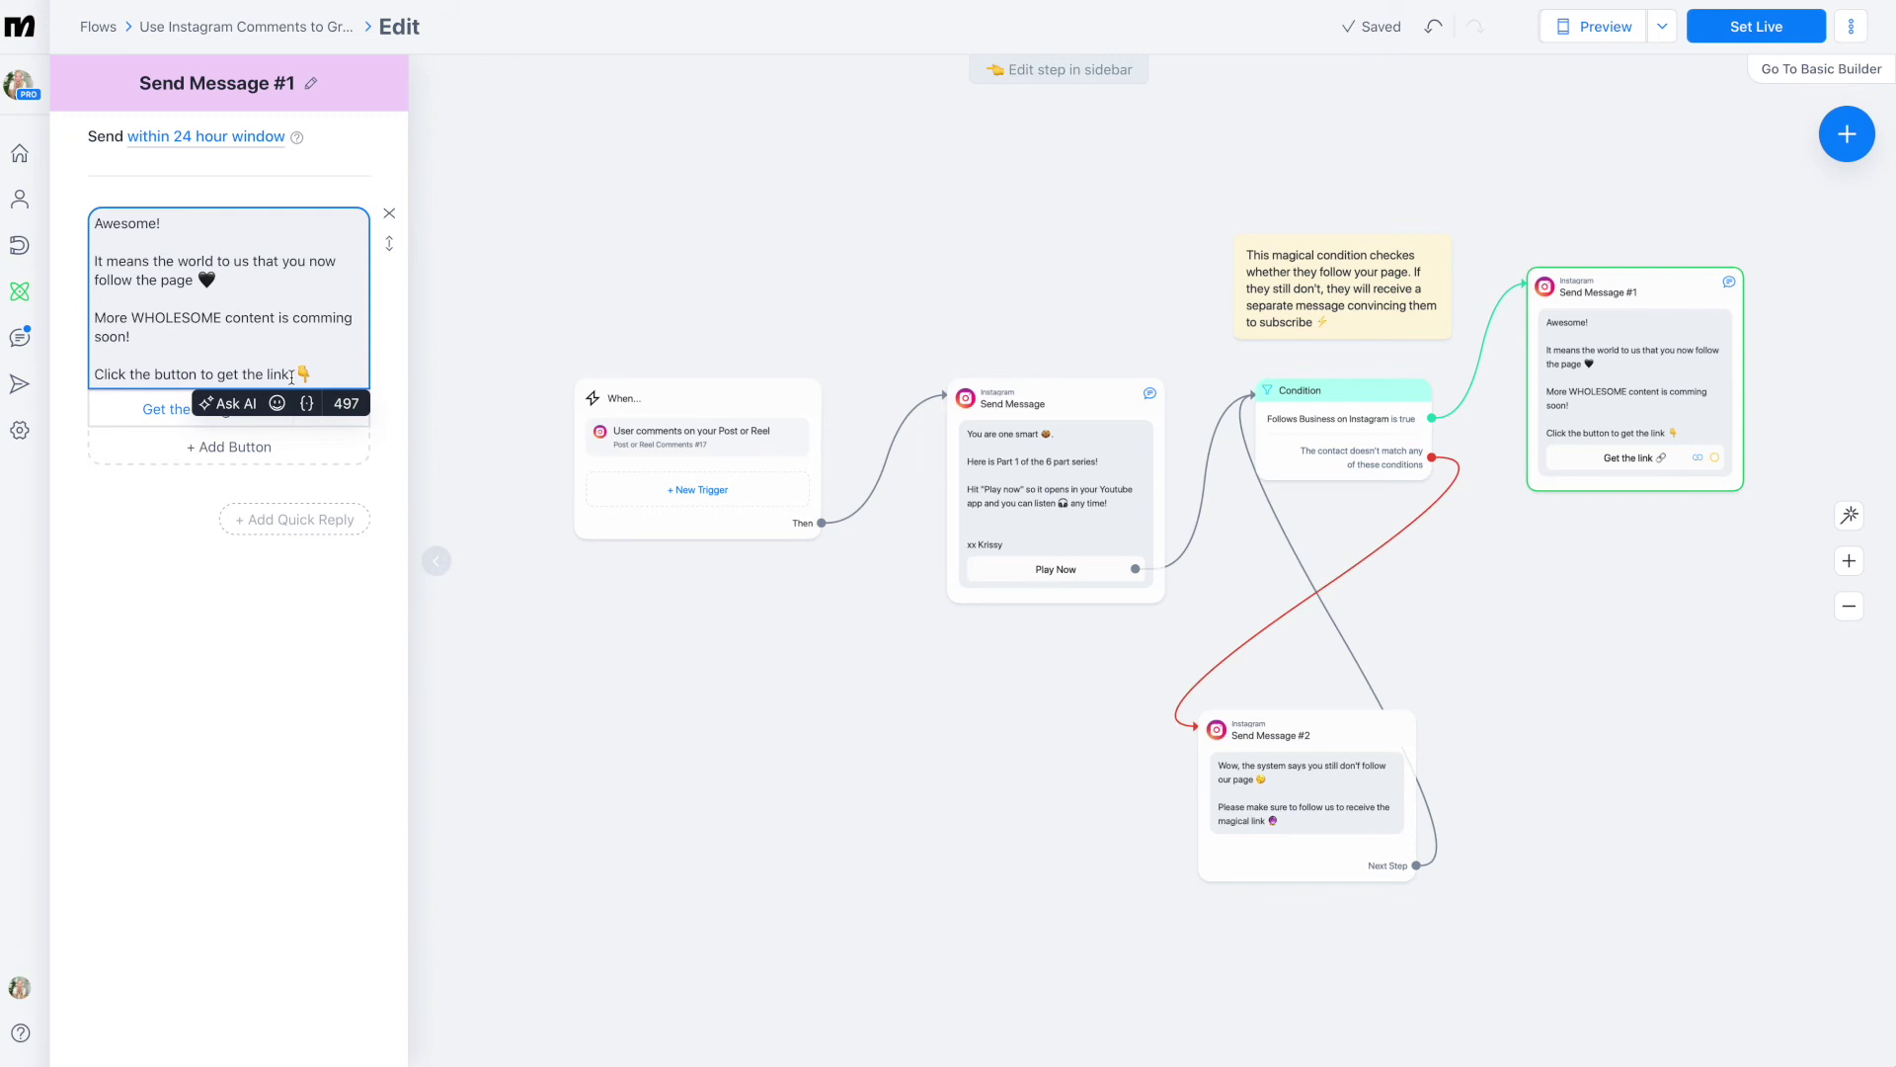
triple_click(337, 375)
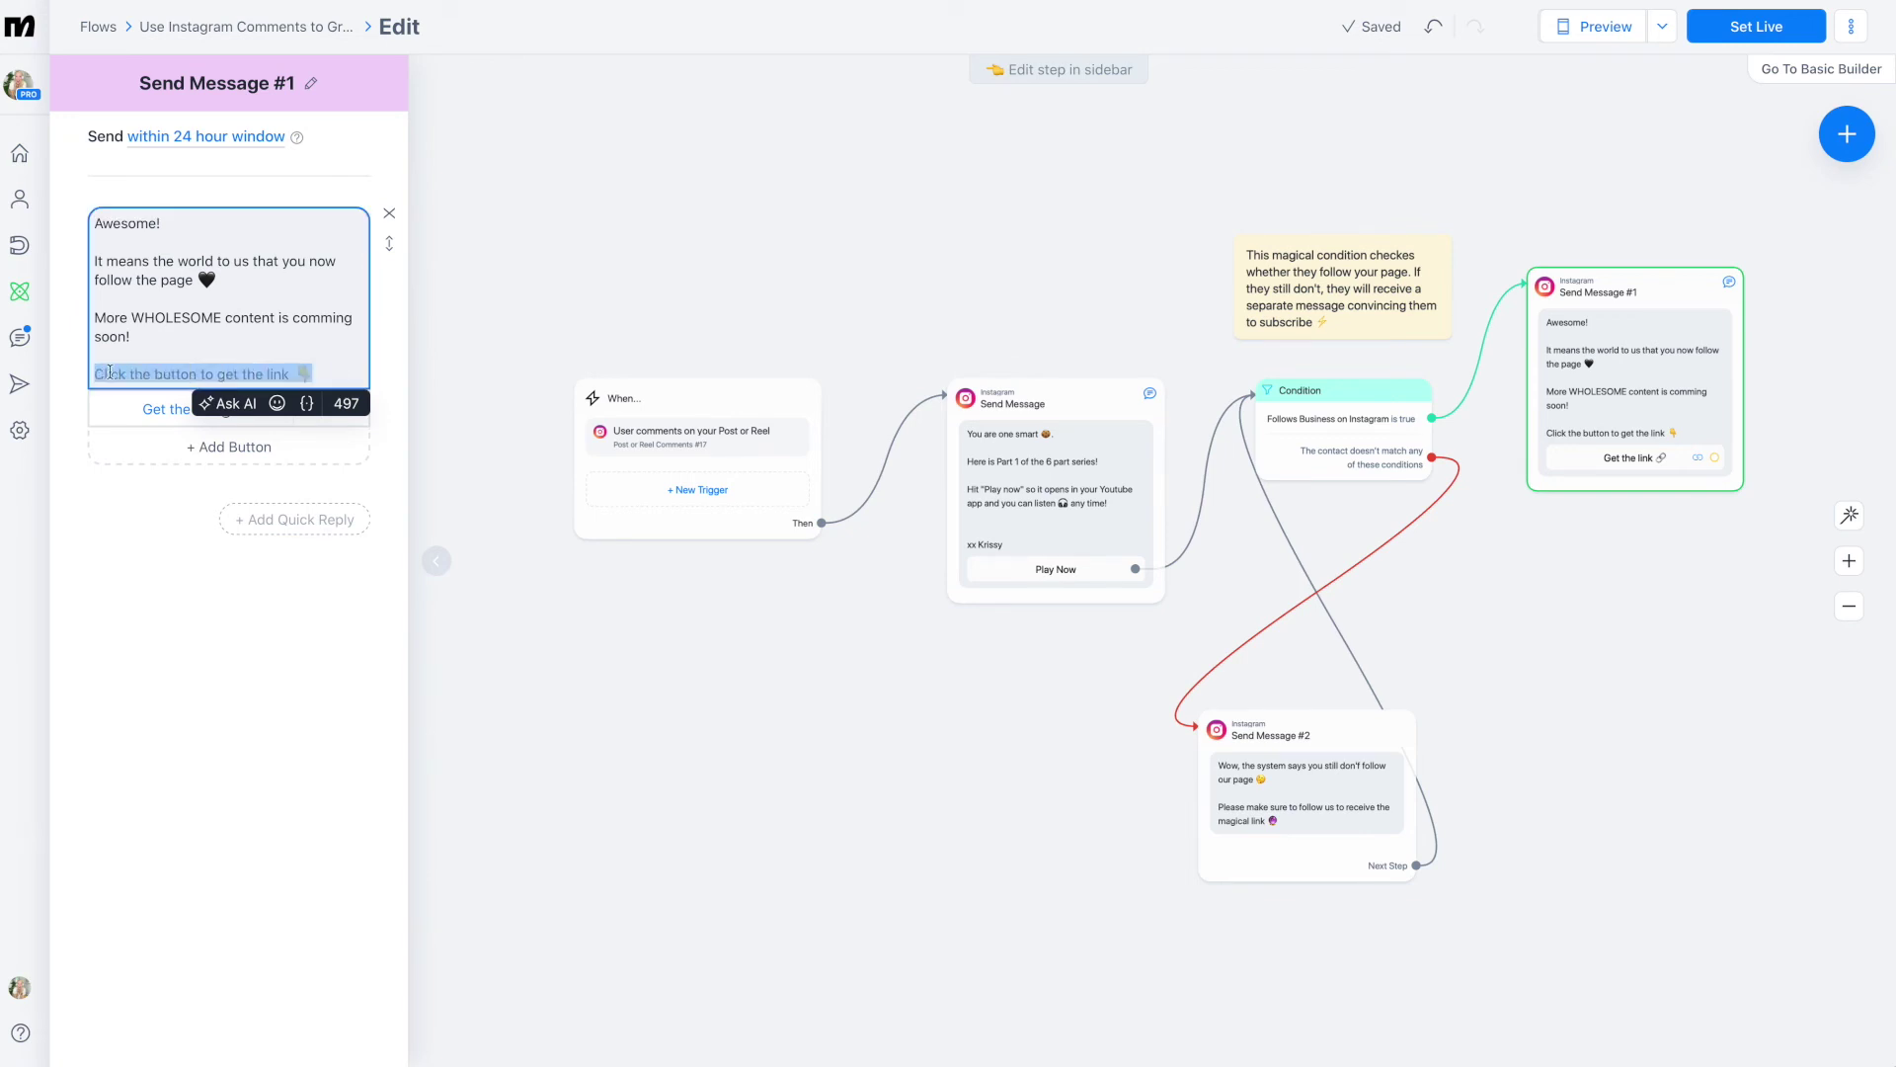
click(328, 370)
drag(330, 371, 169, 372)
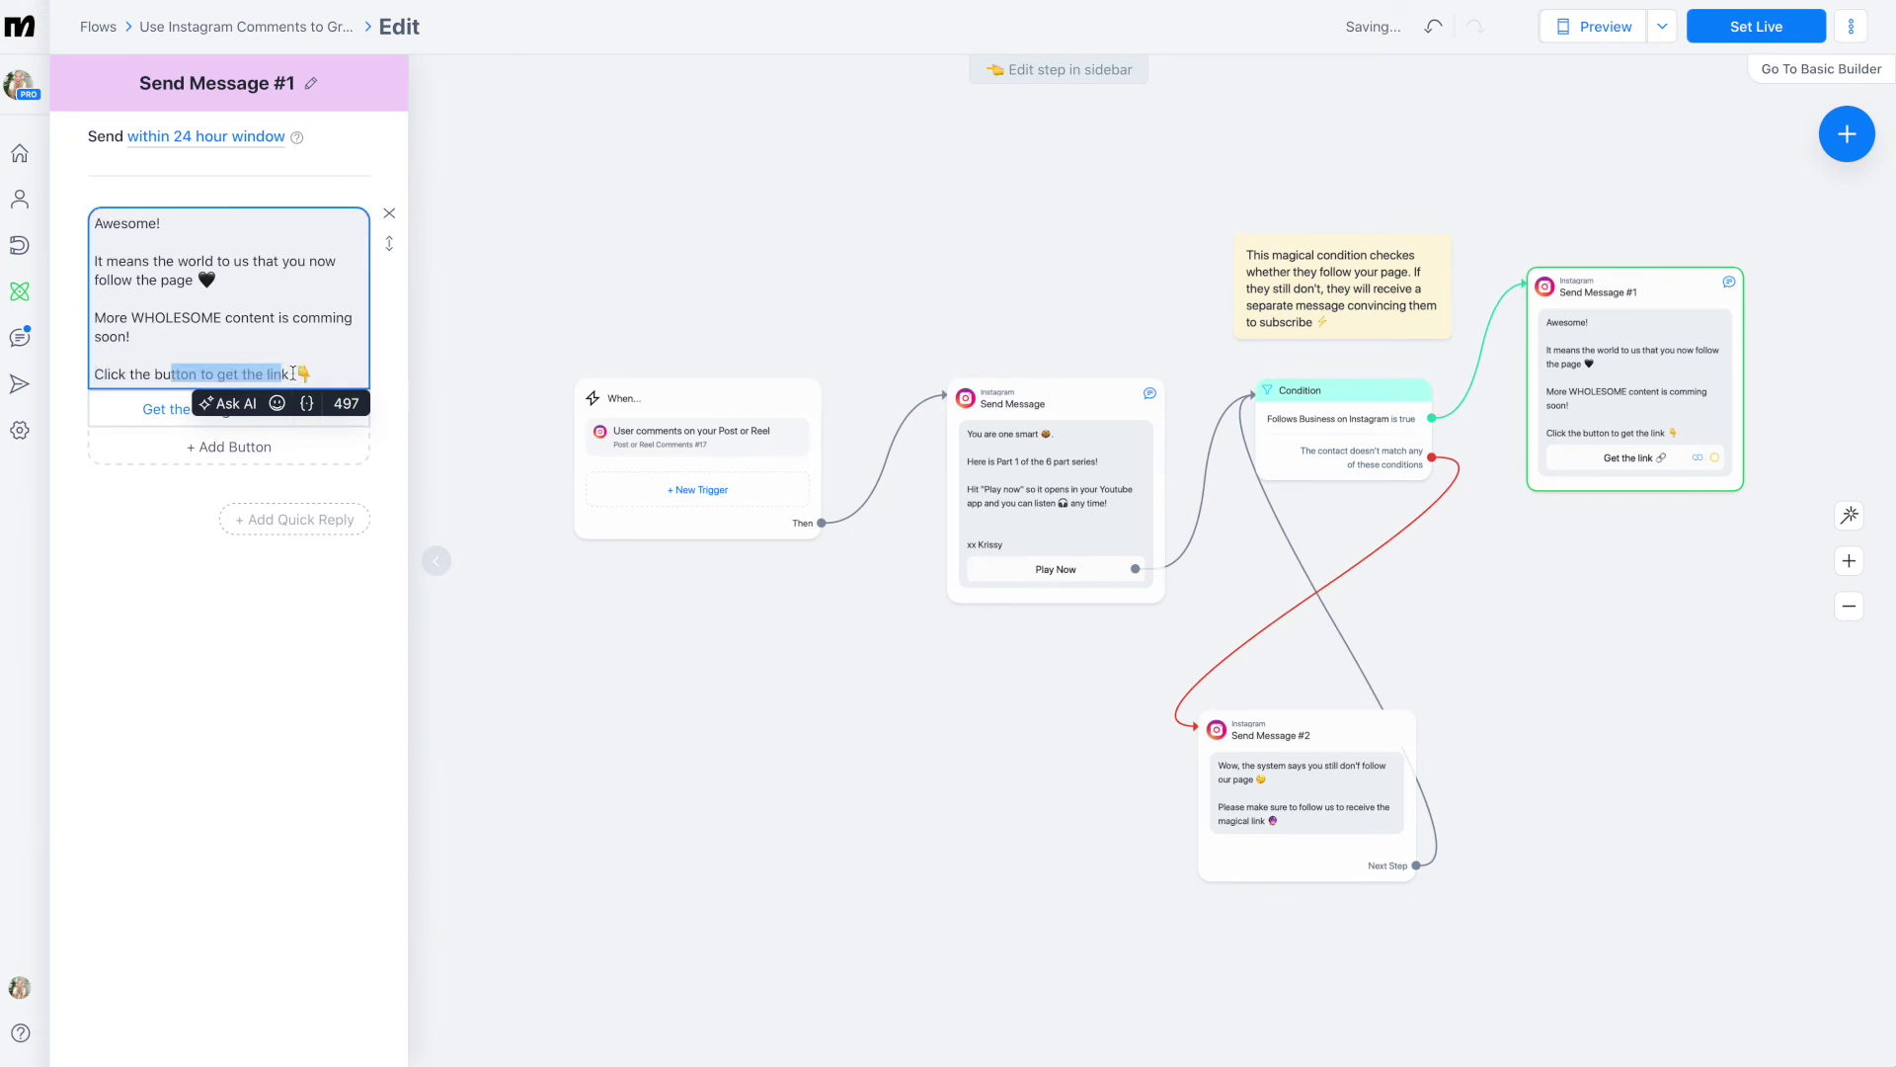
click(296, 373)
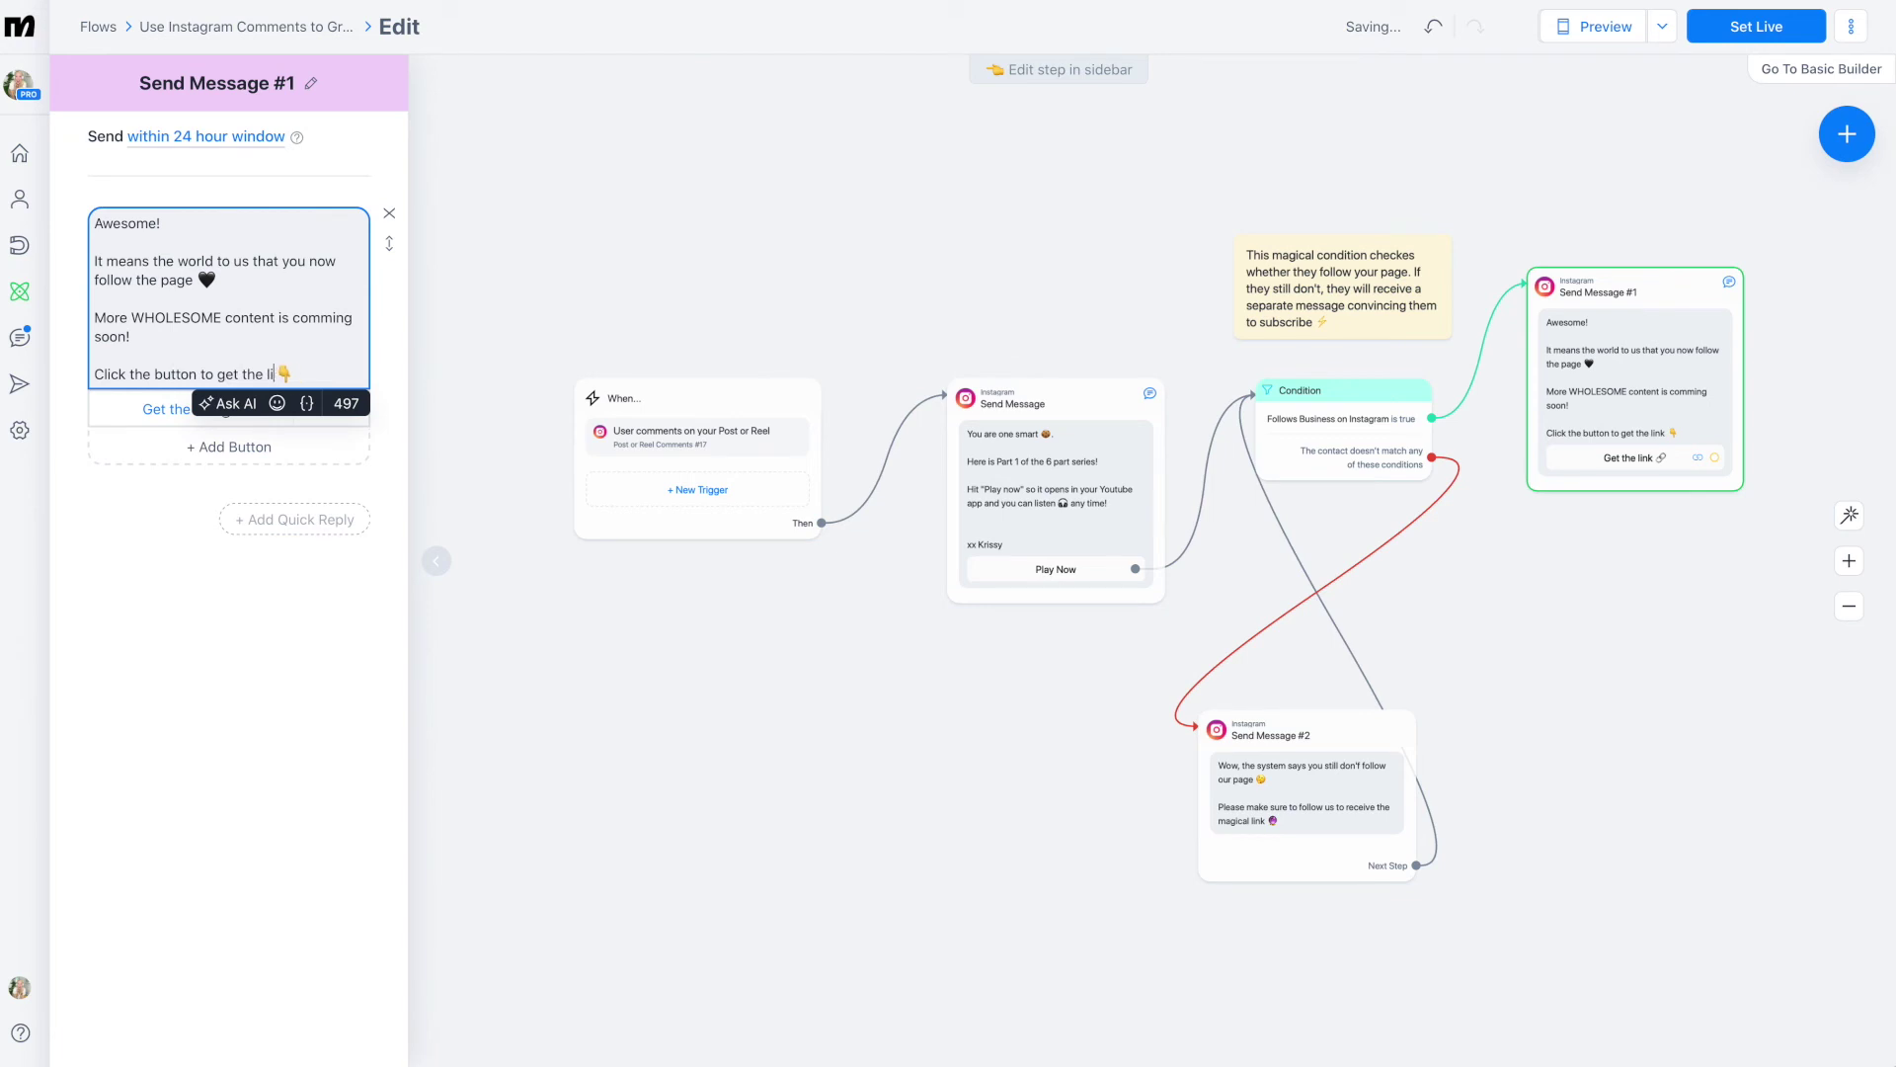
key(BackSpace)
key(BackSpace)
key(BackSpace)
text(episode)
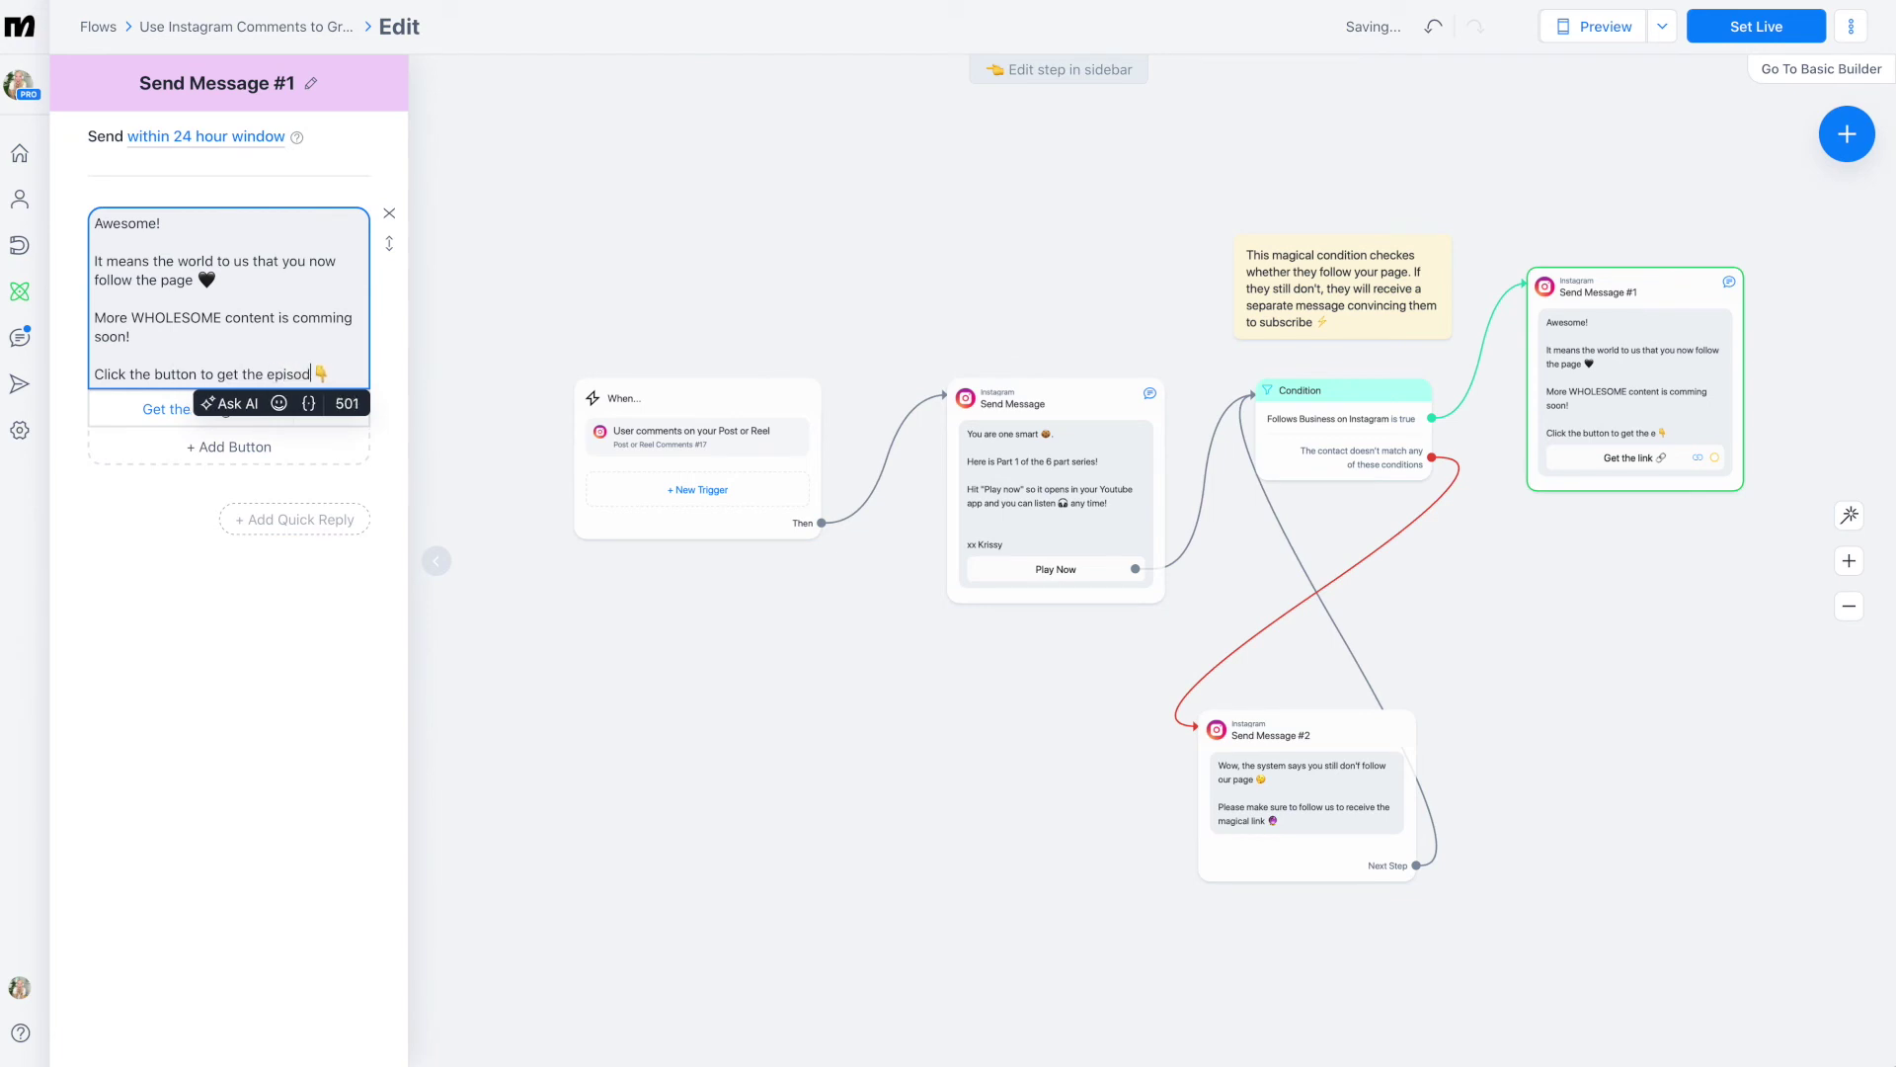
- Retitle Send Message #1's button 'Get the episode' and paste the new YouTube URL
click(175, 408)
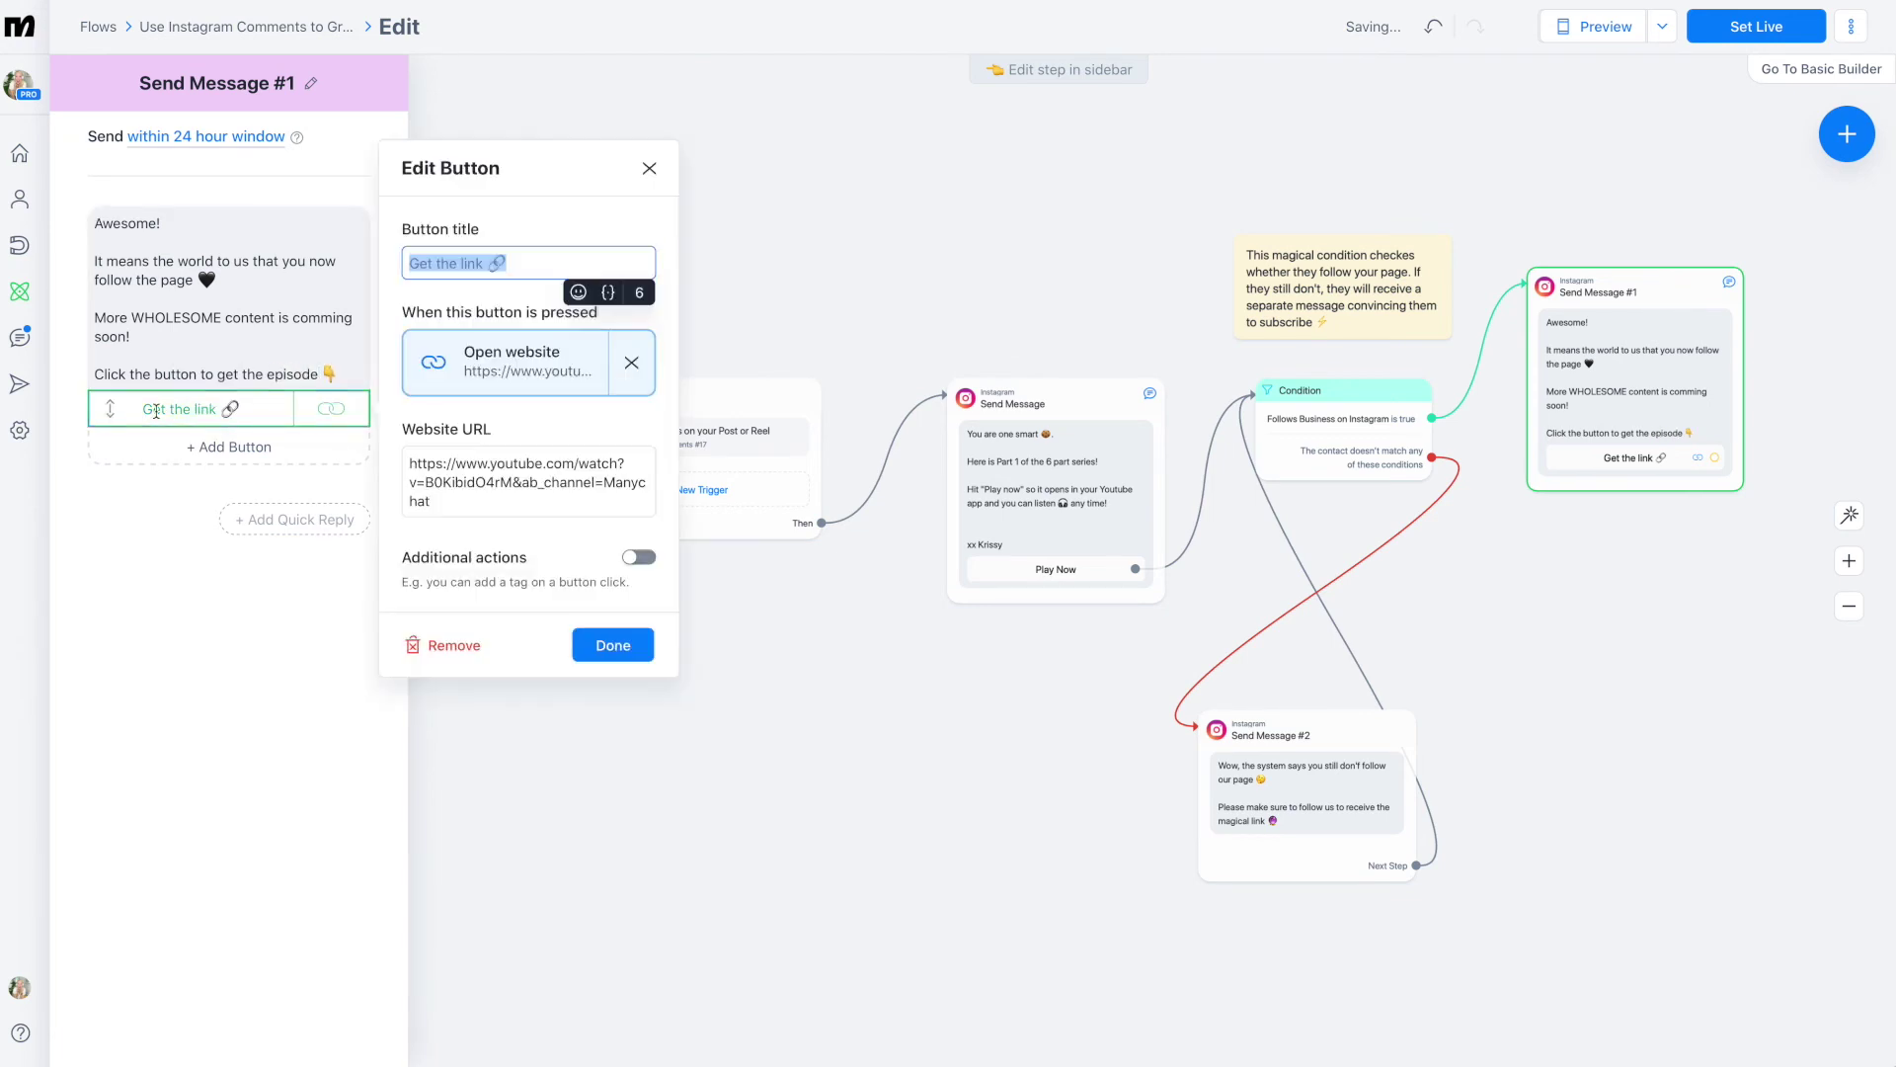
click(492, 265)
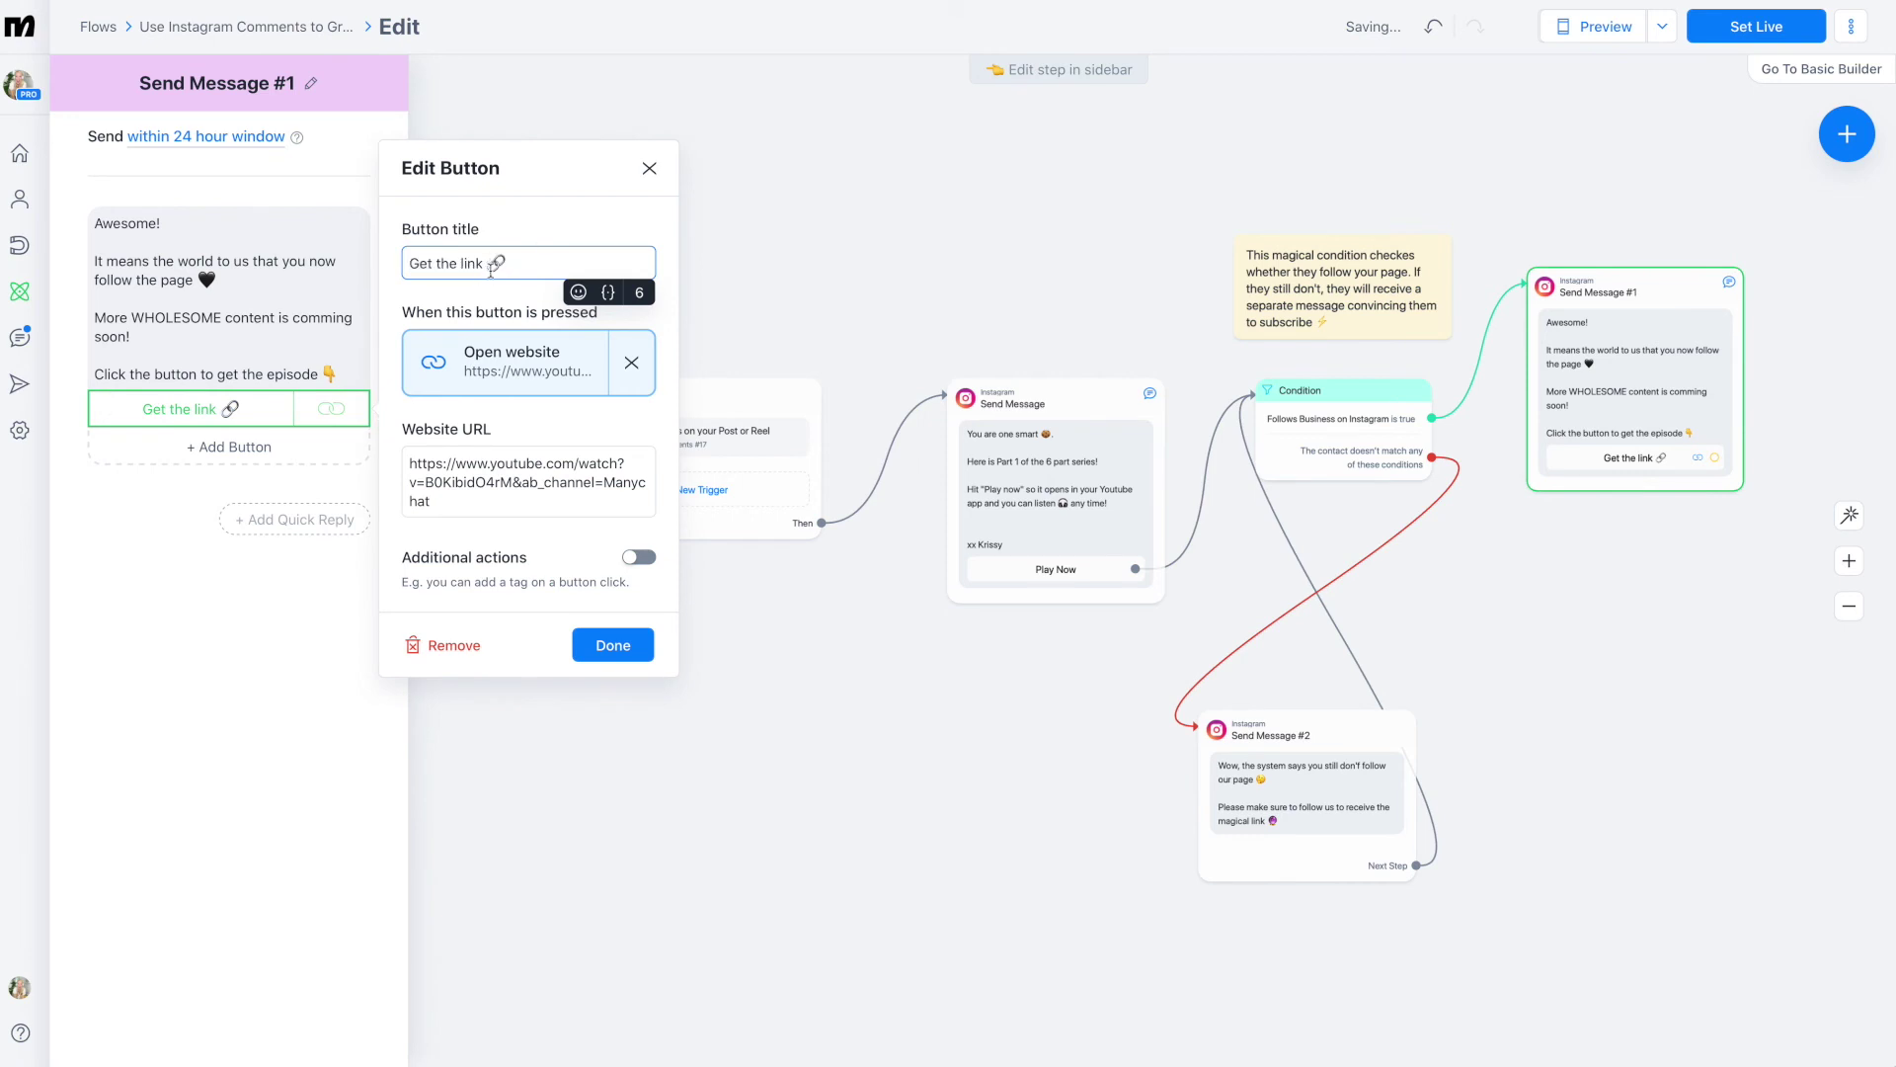
key(BackSpace)
key(BackSpace)
key(BackSpace)
text(episod)
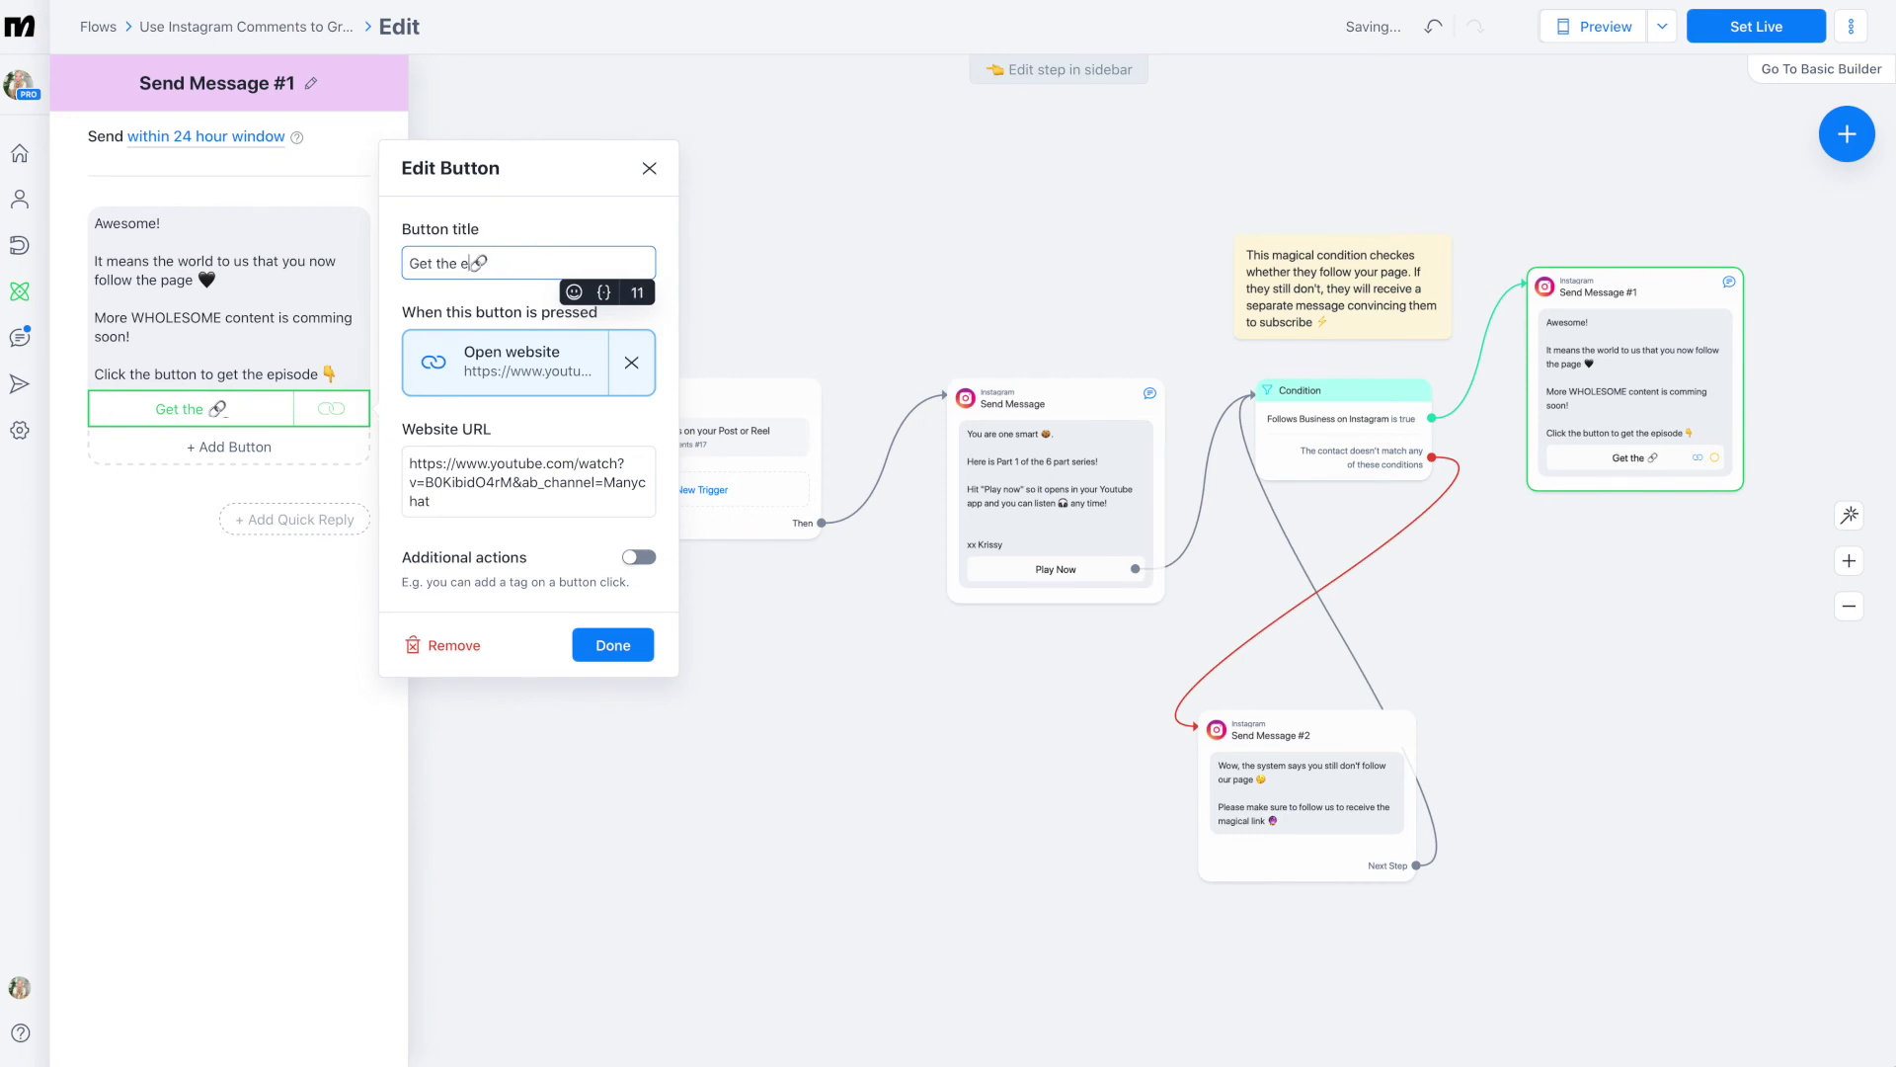
text(e)
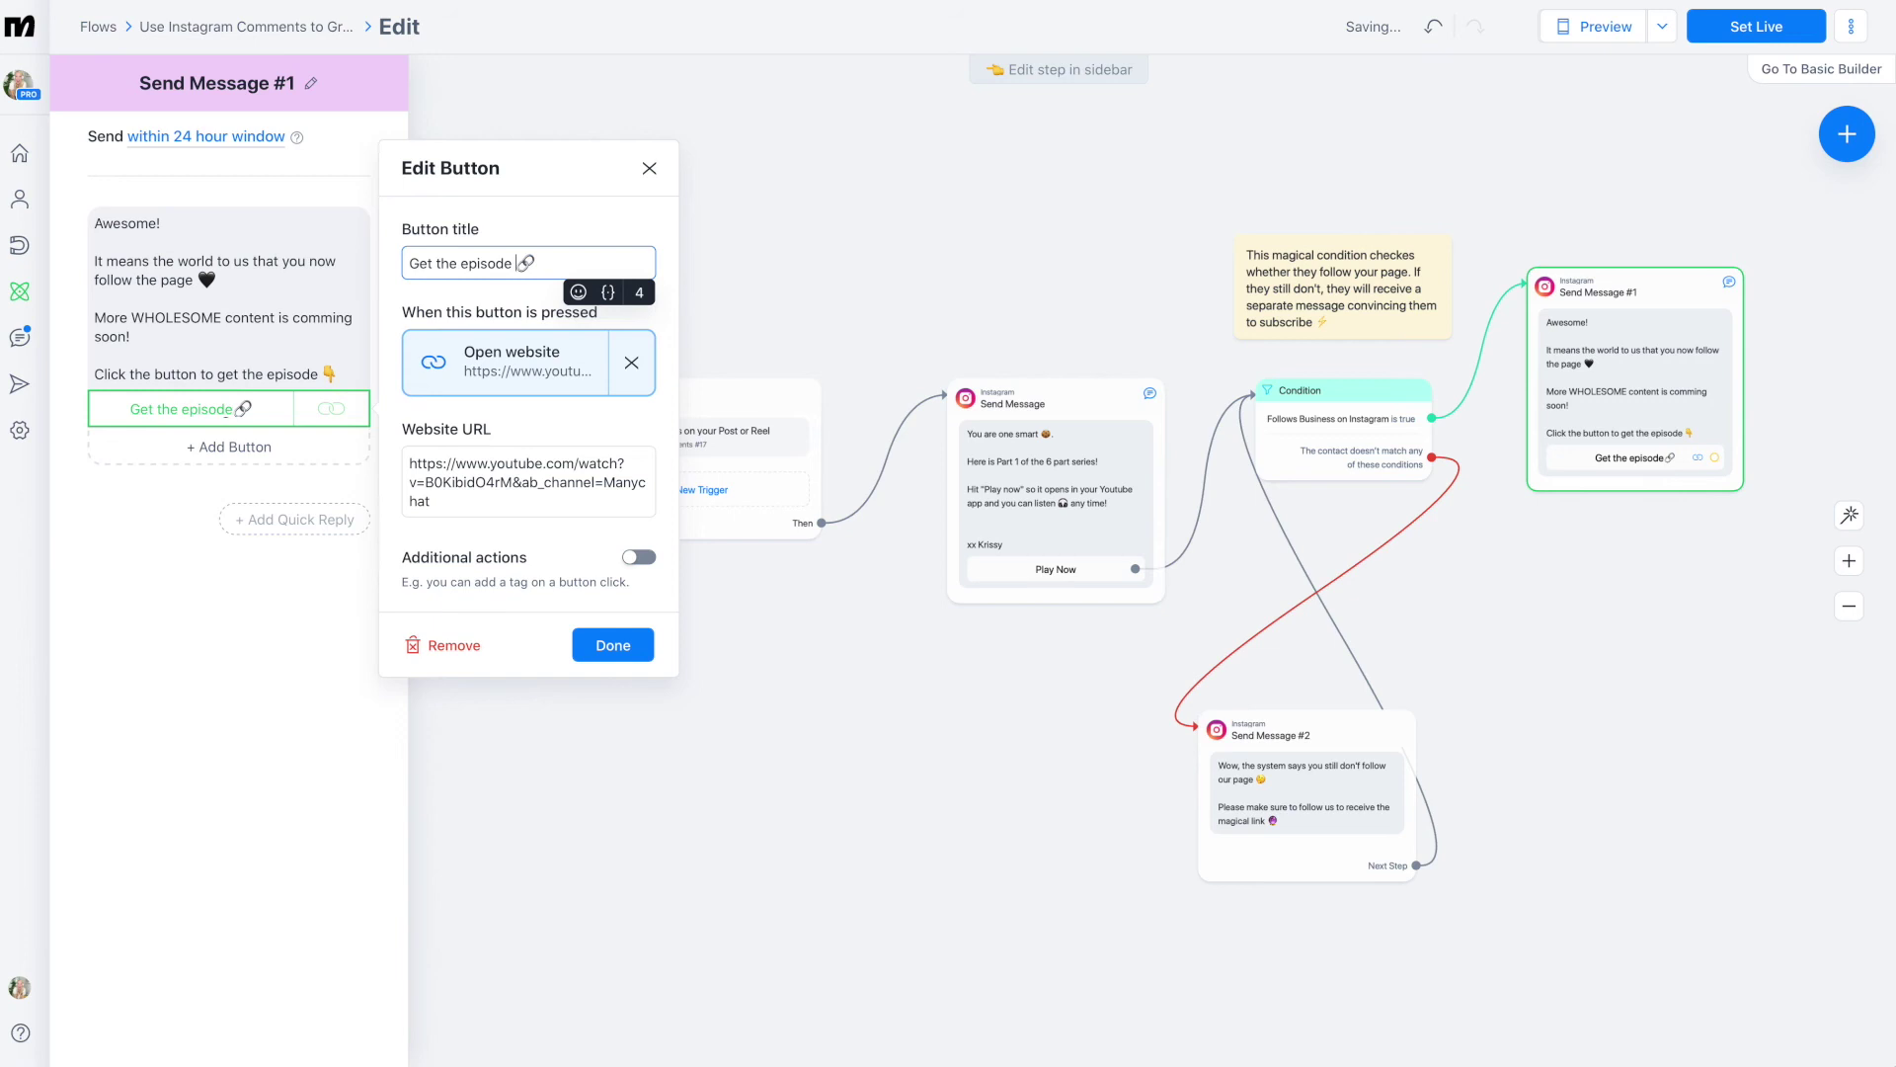
click(579, 292)
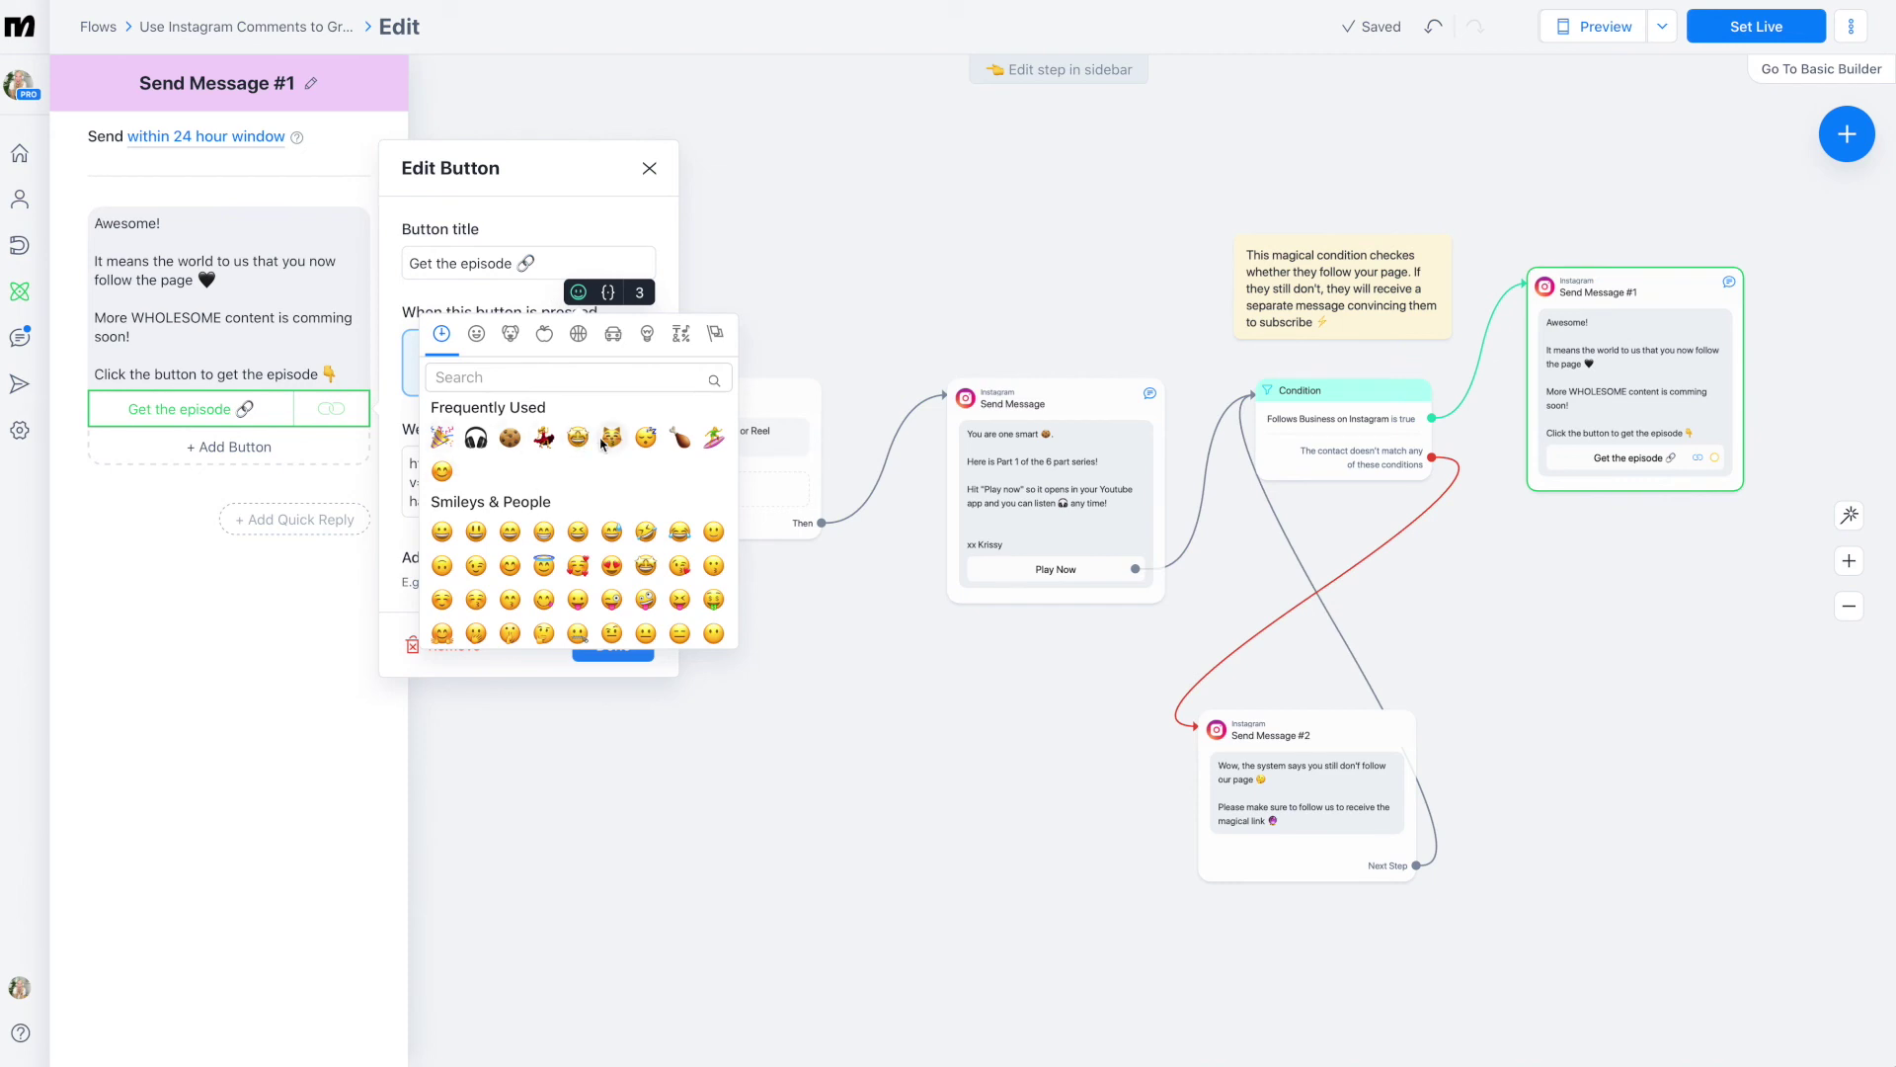
click(544, 262)
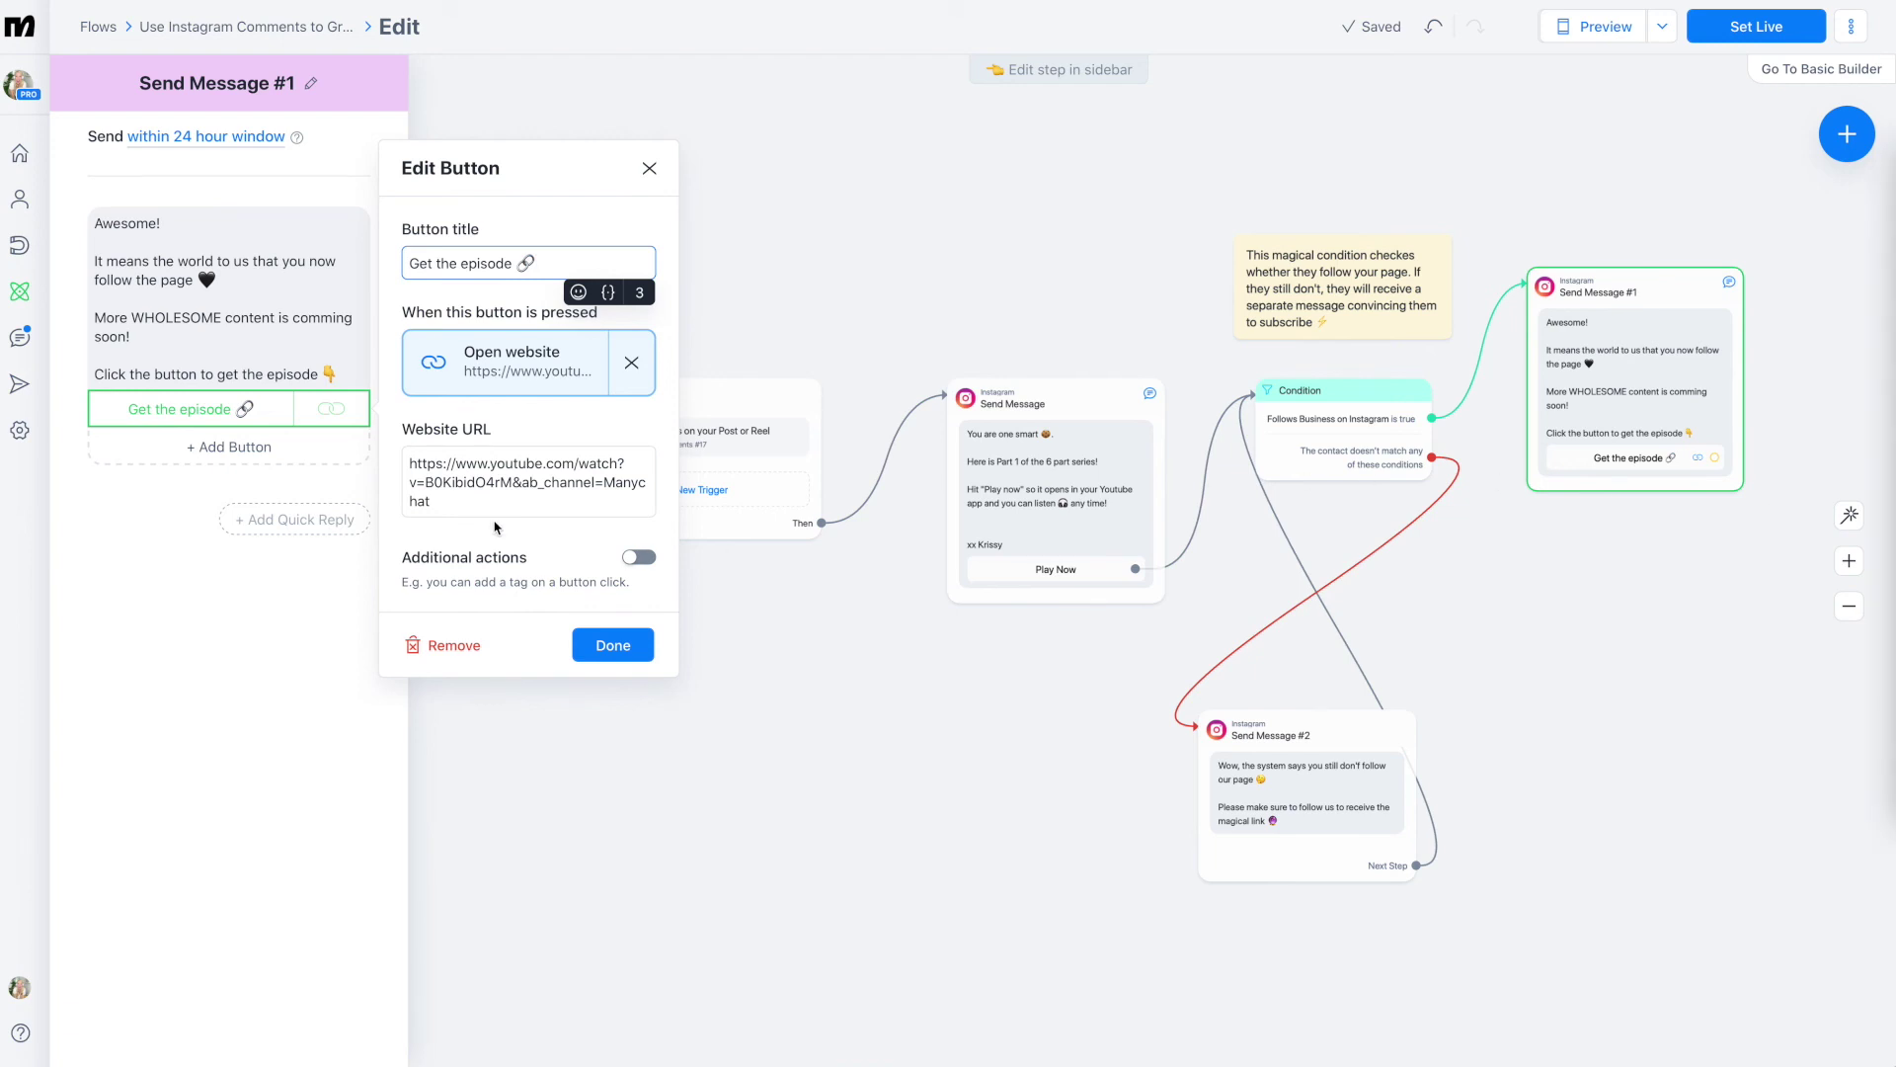
drag(492, 508, 397, 460)
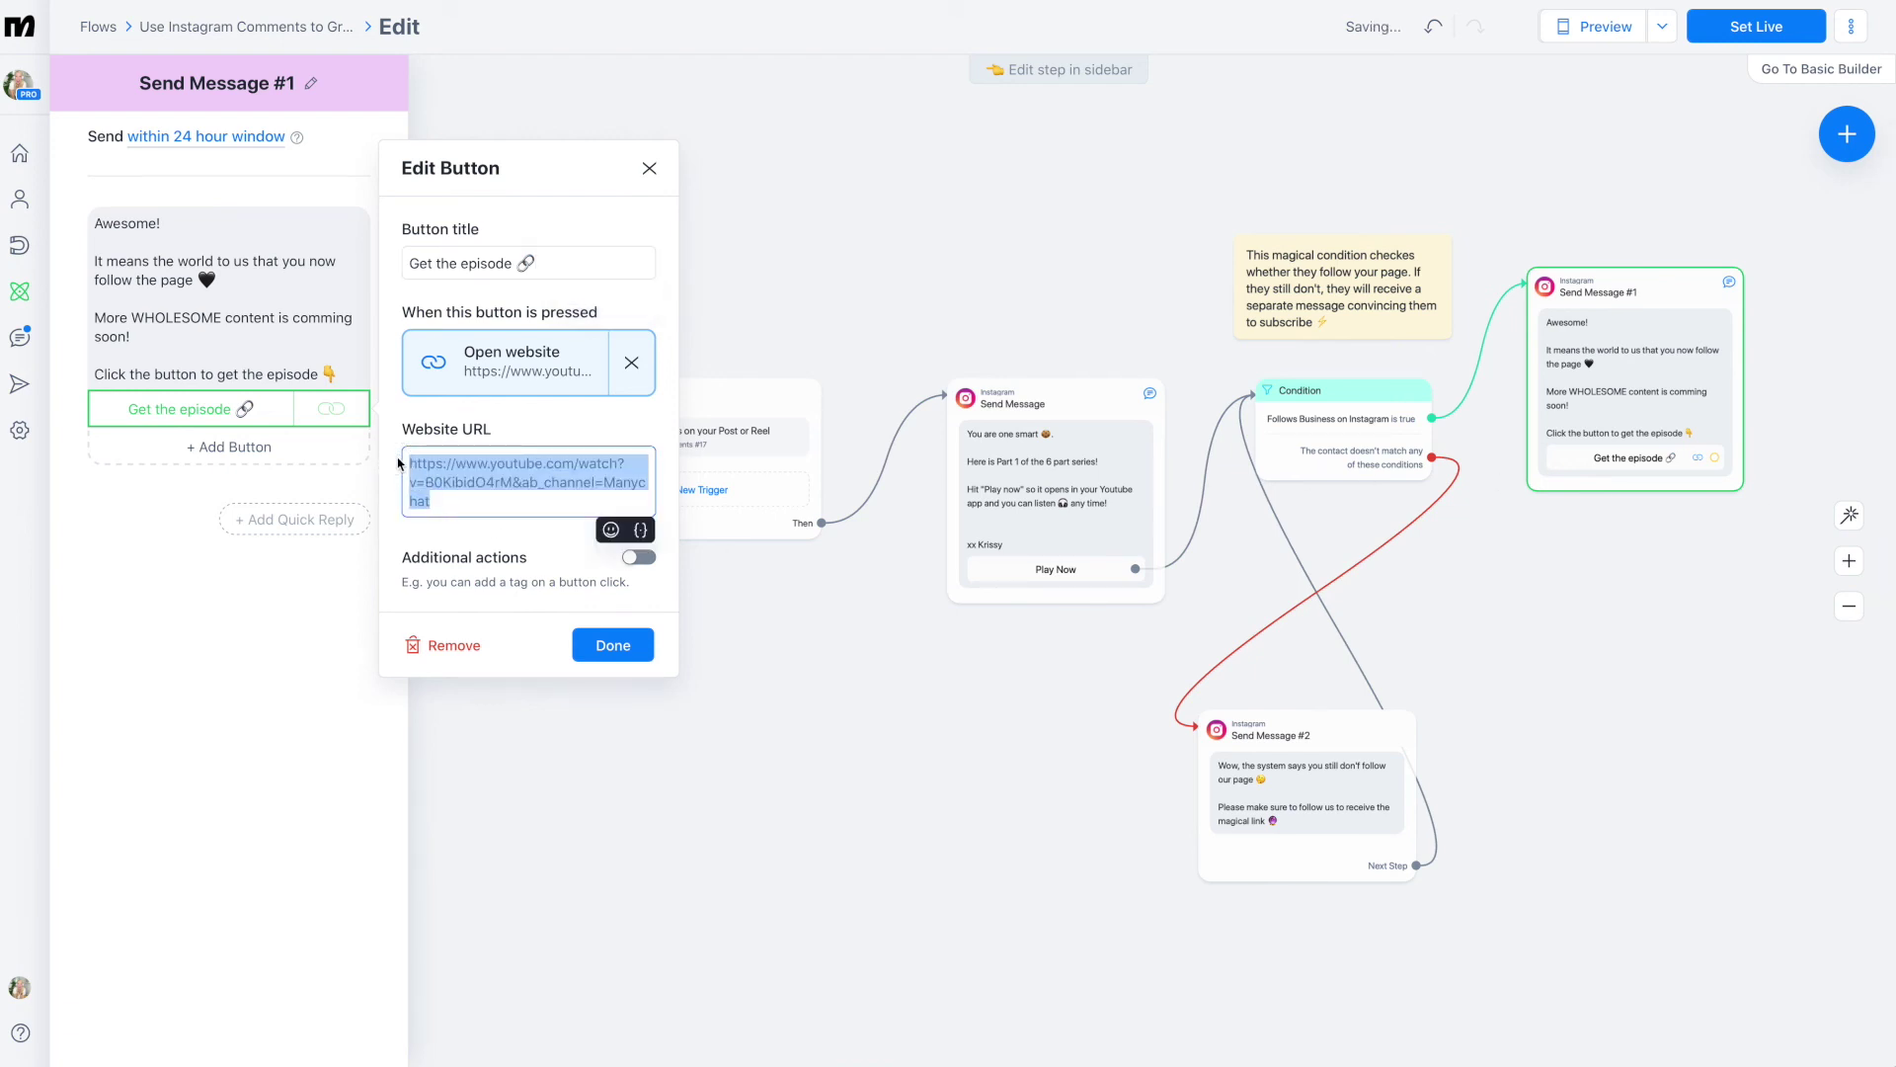
text(https://www.youtube.com/watch?v=ijbmqPWiWIM&t=1s)
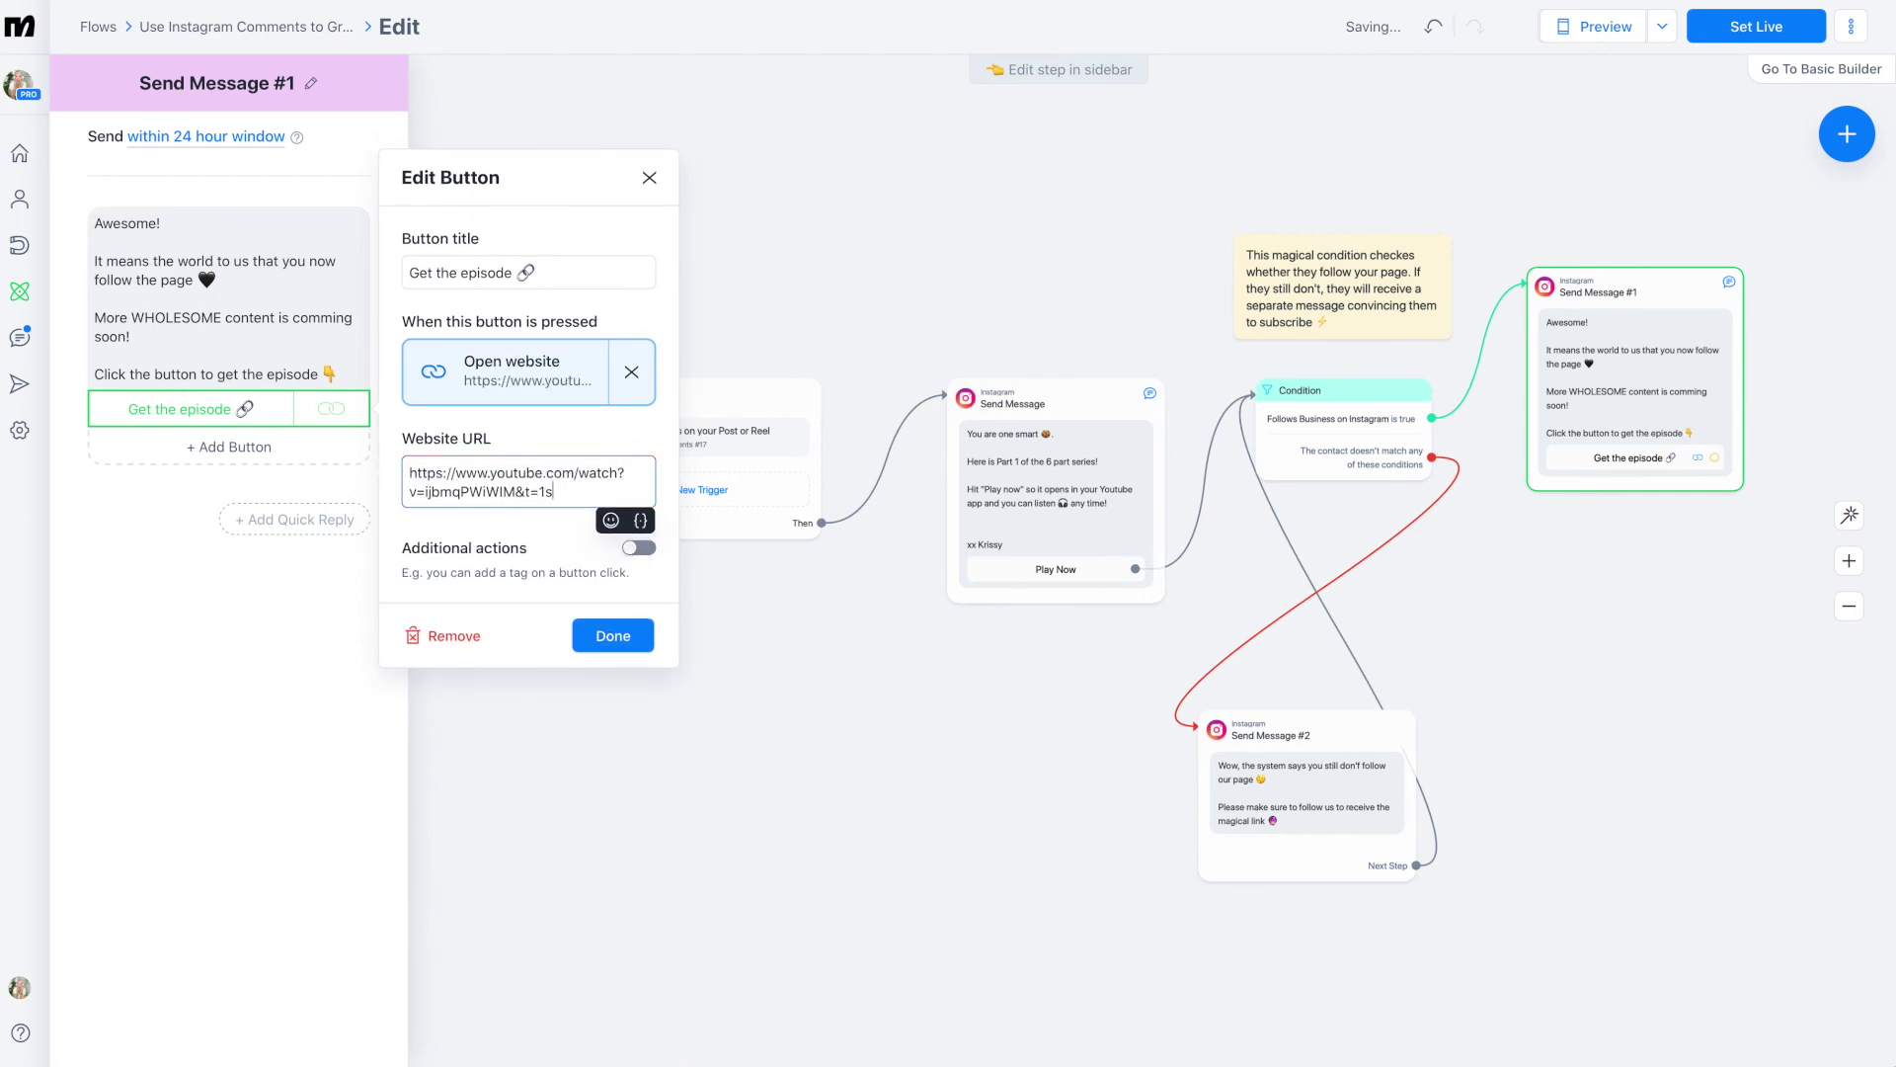
click(611, 635)
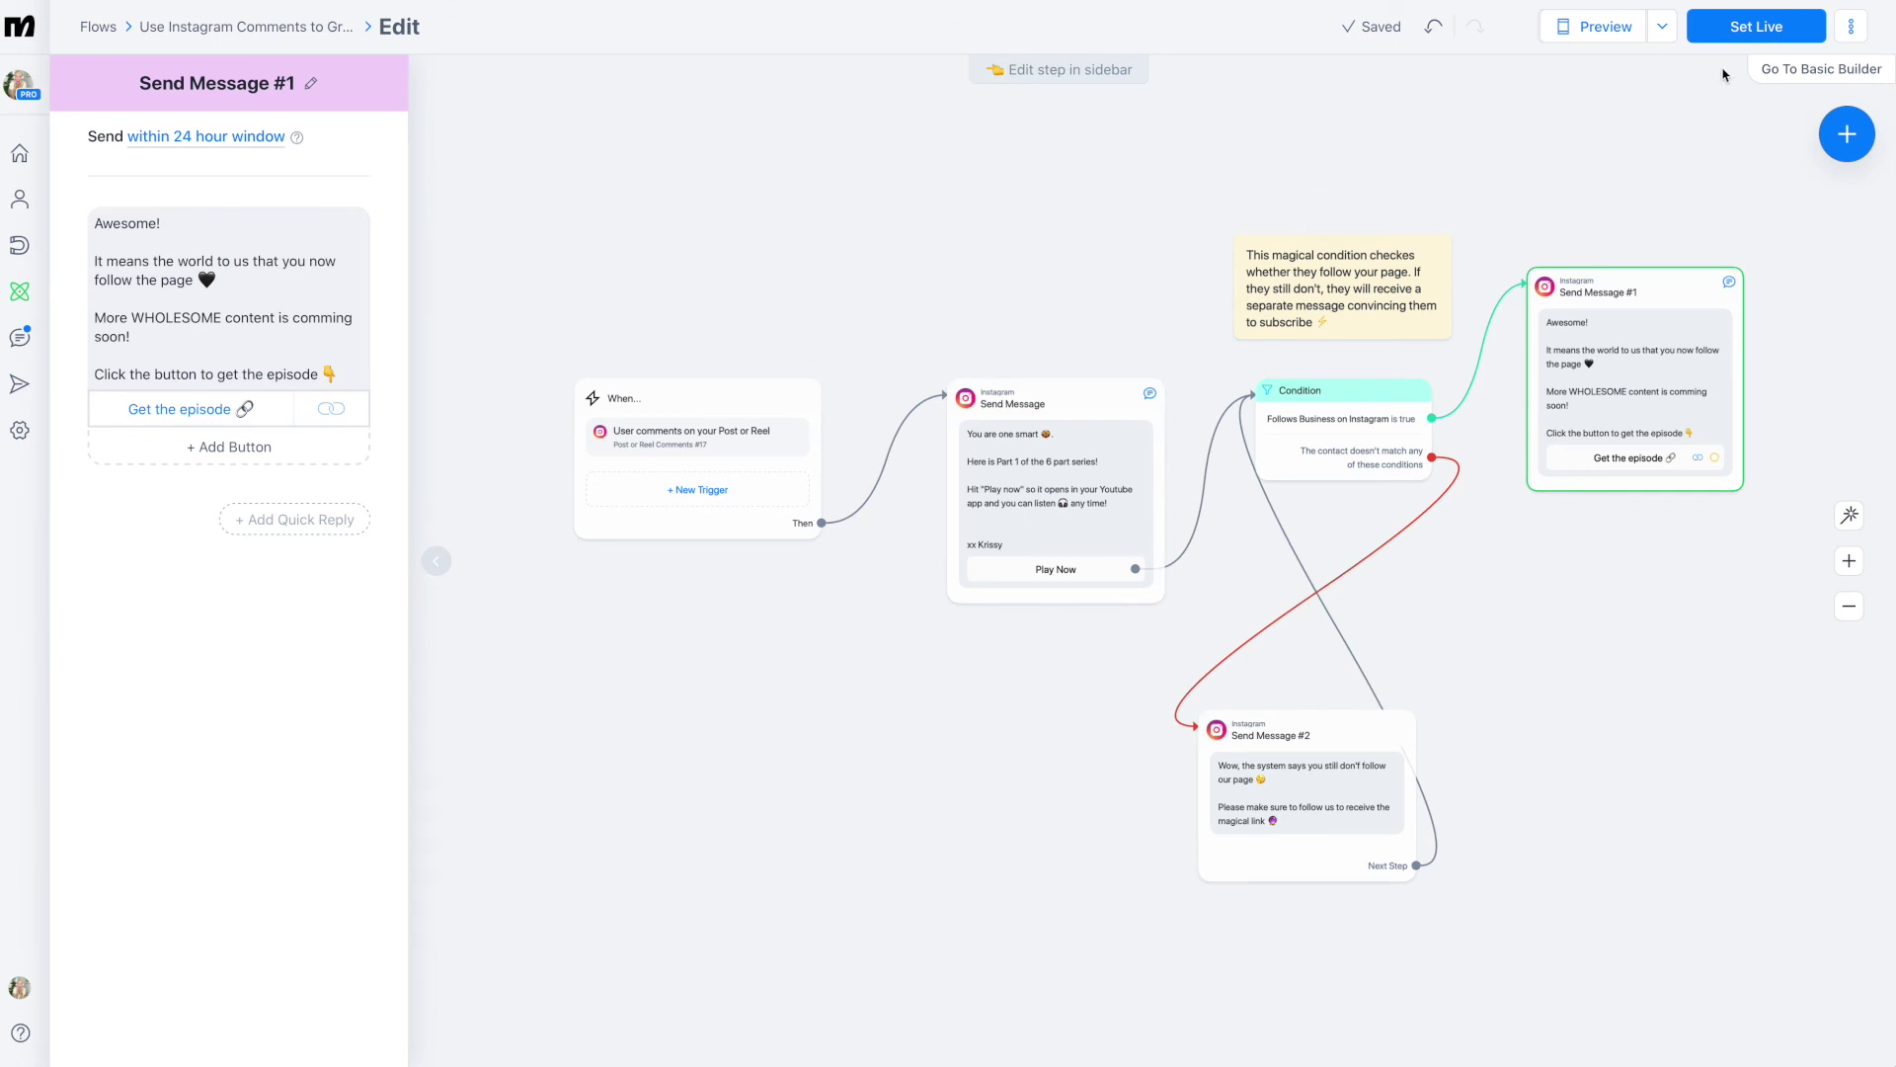
- Set the automation live and reopen the 'User comments on your Post or Reel' trigger
click(1737, 33)
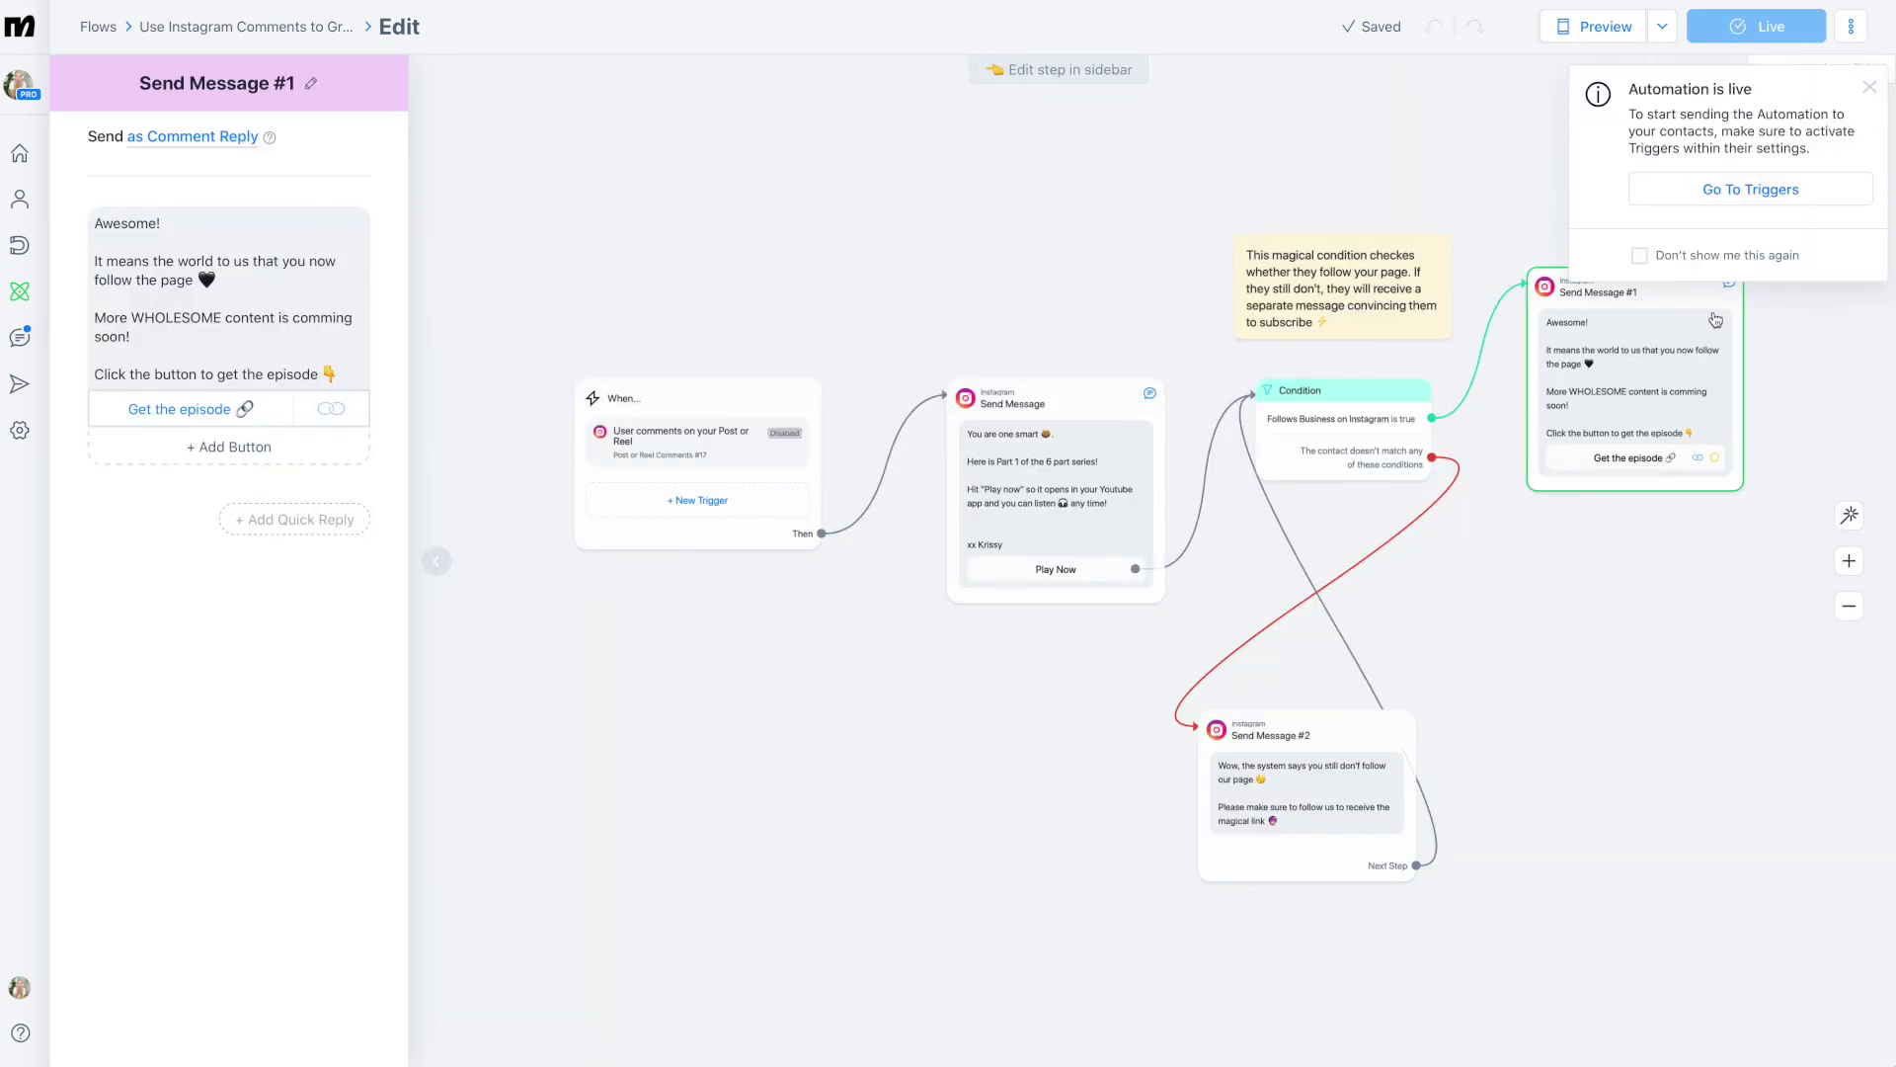
click(637, 433)
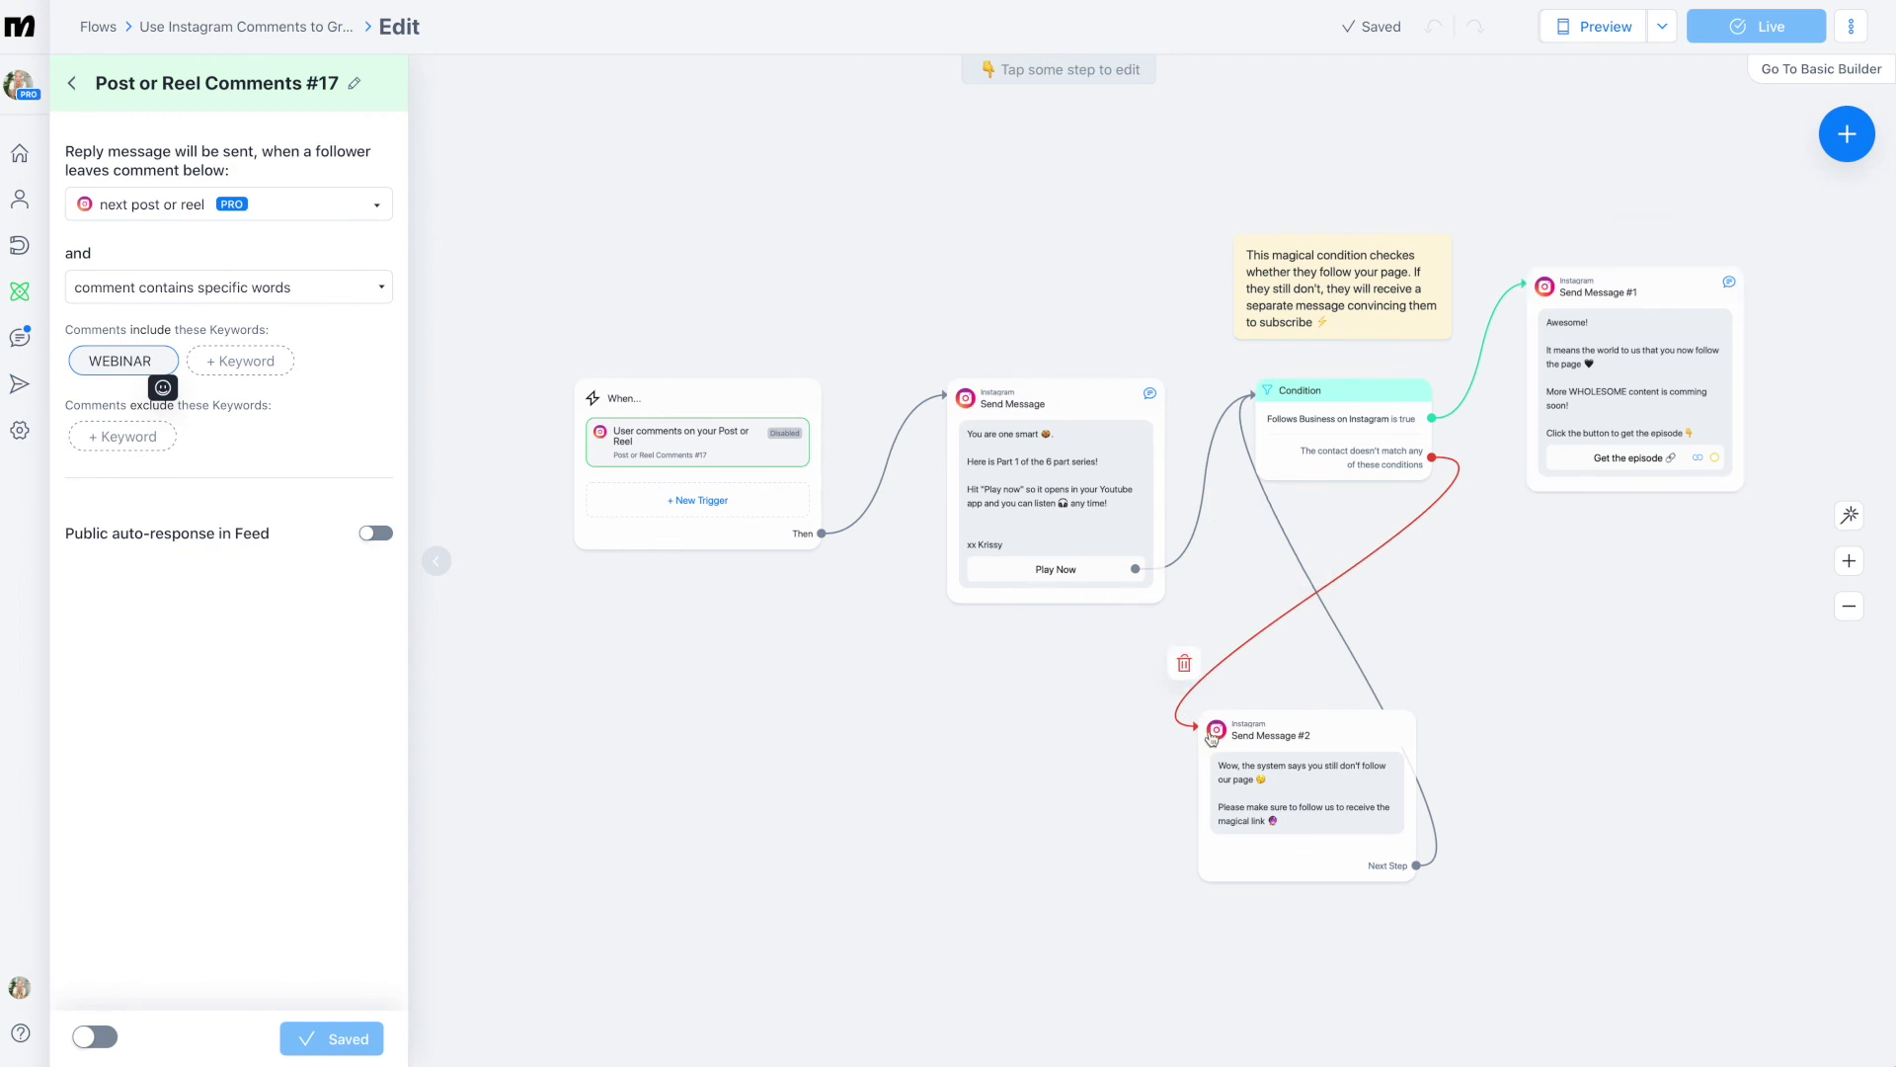
click(304, 206)
click(164, 242)
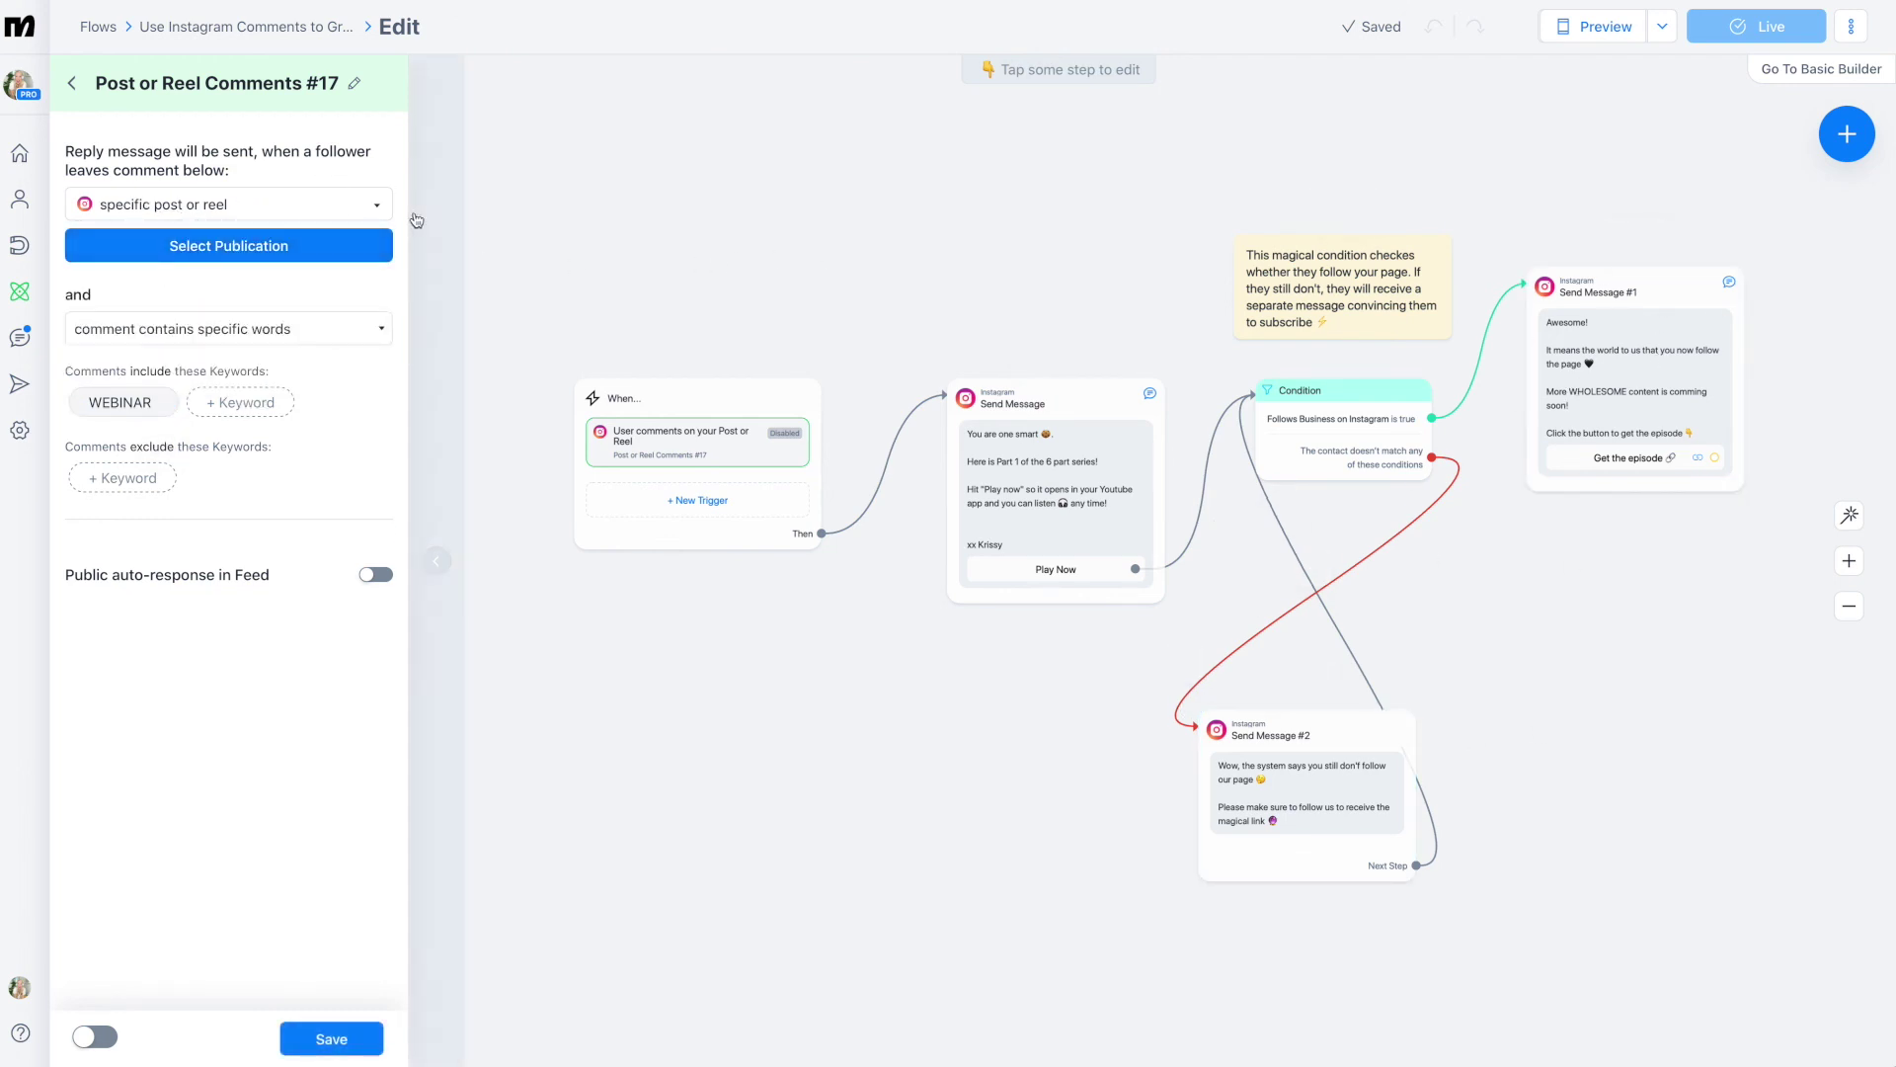
click(331, 1037)
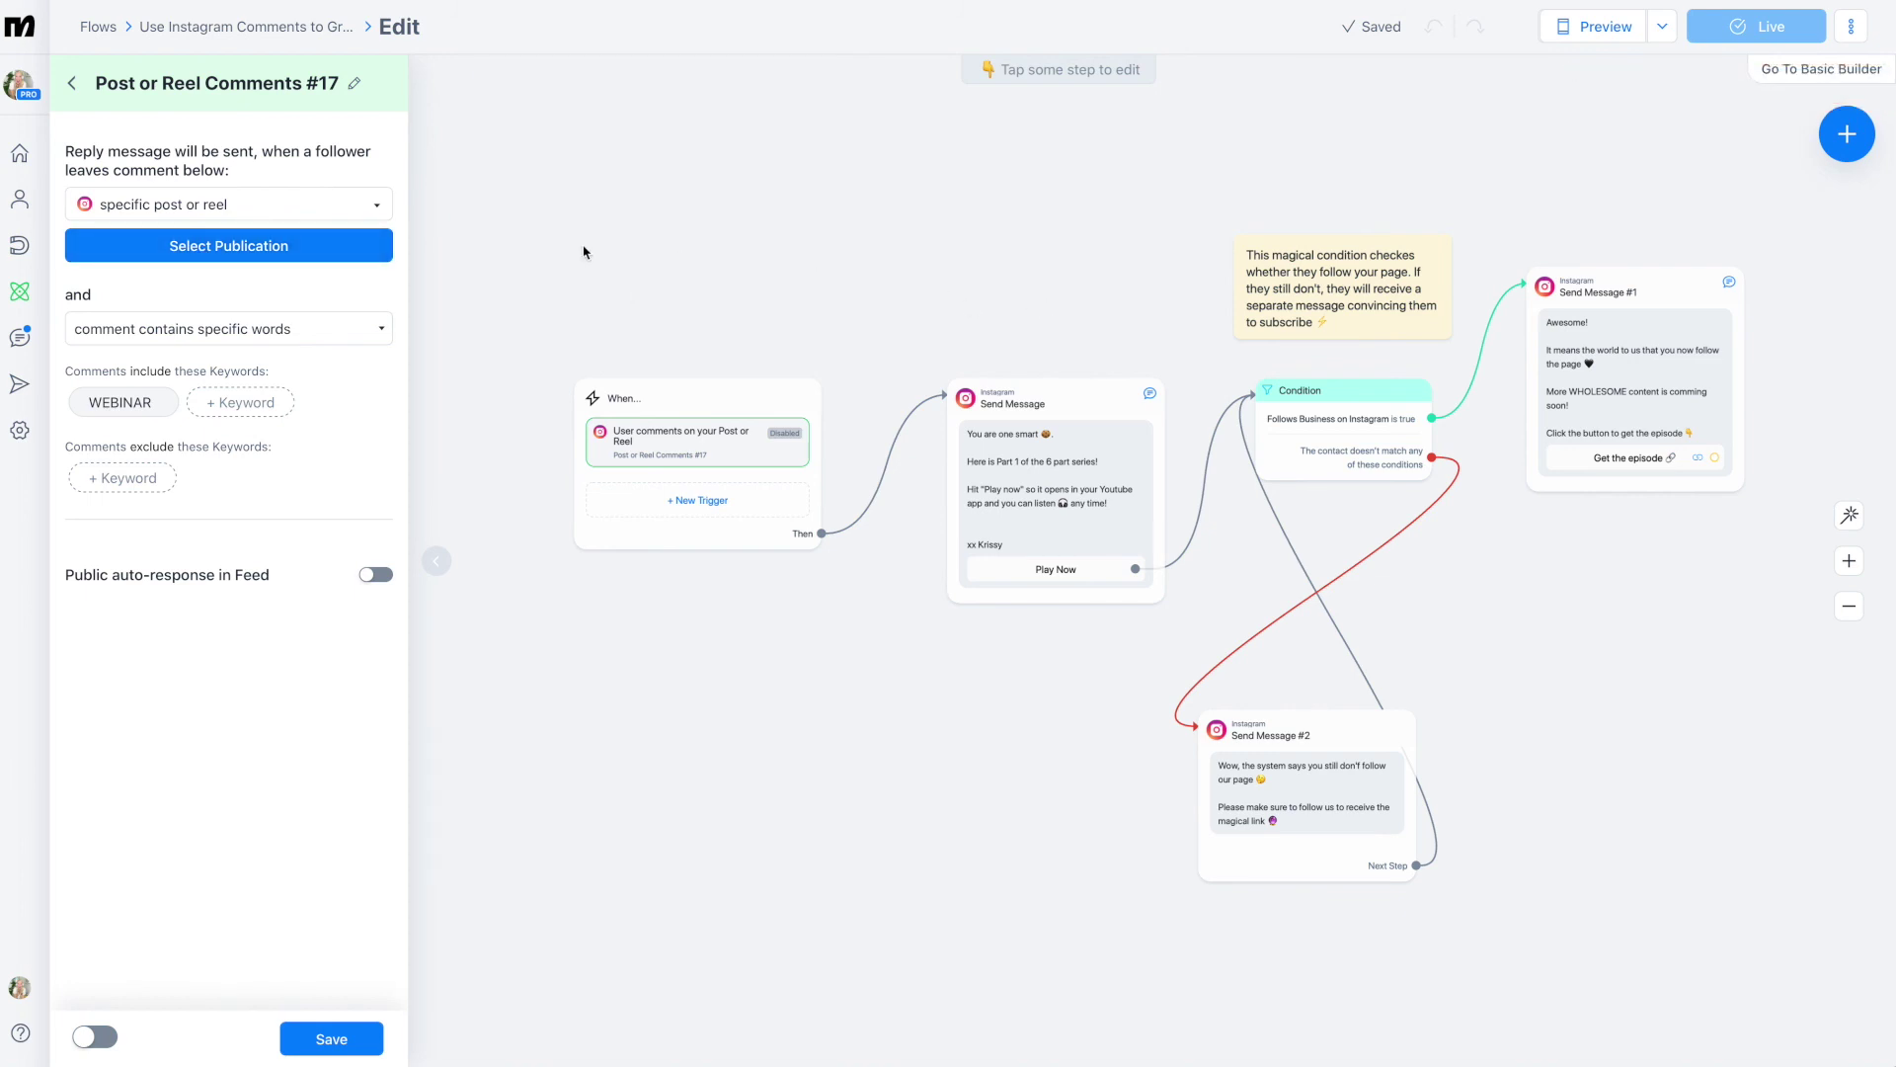
click(360, 205)
click(235, 282)
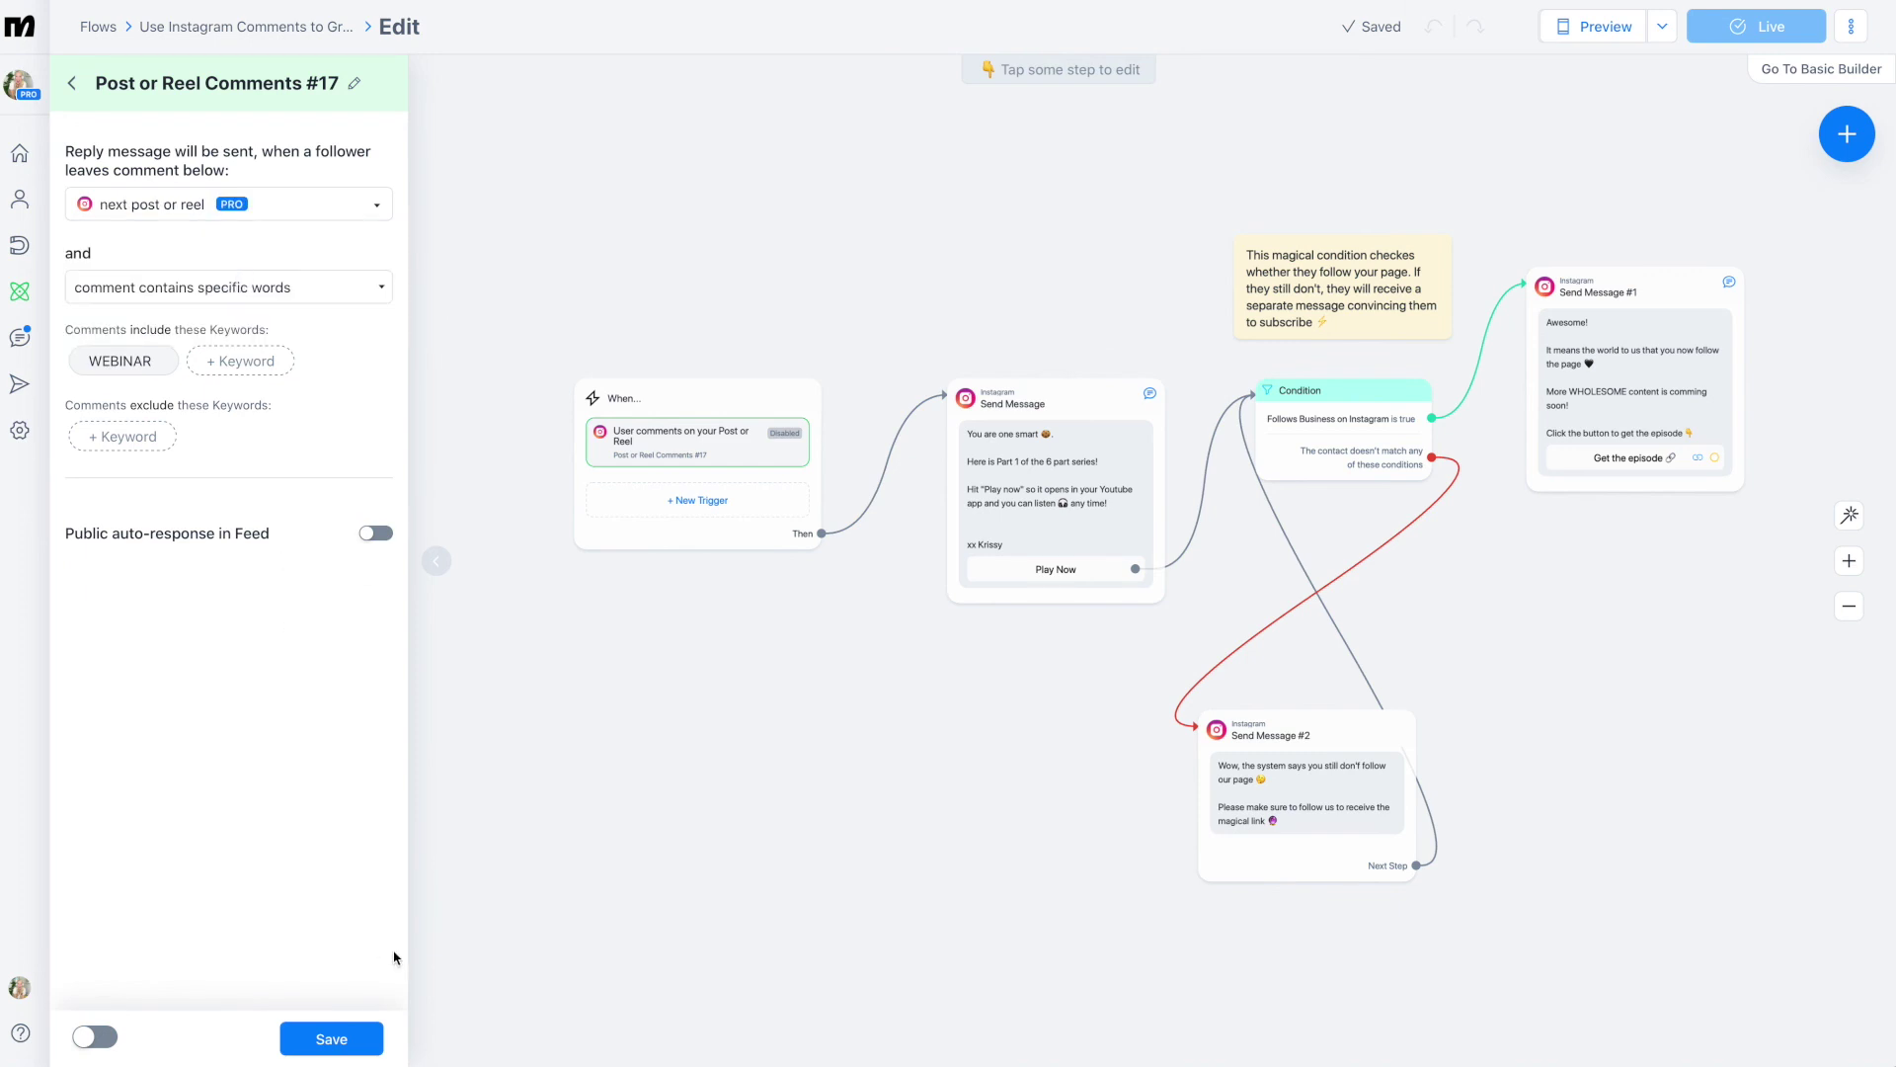
click(331, 1039)
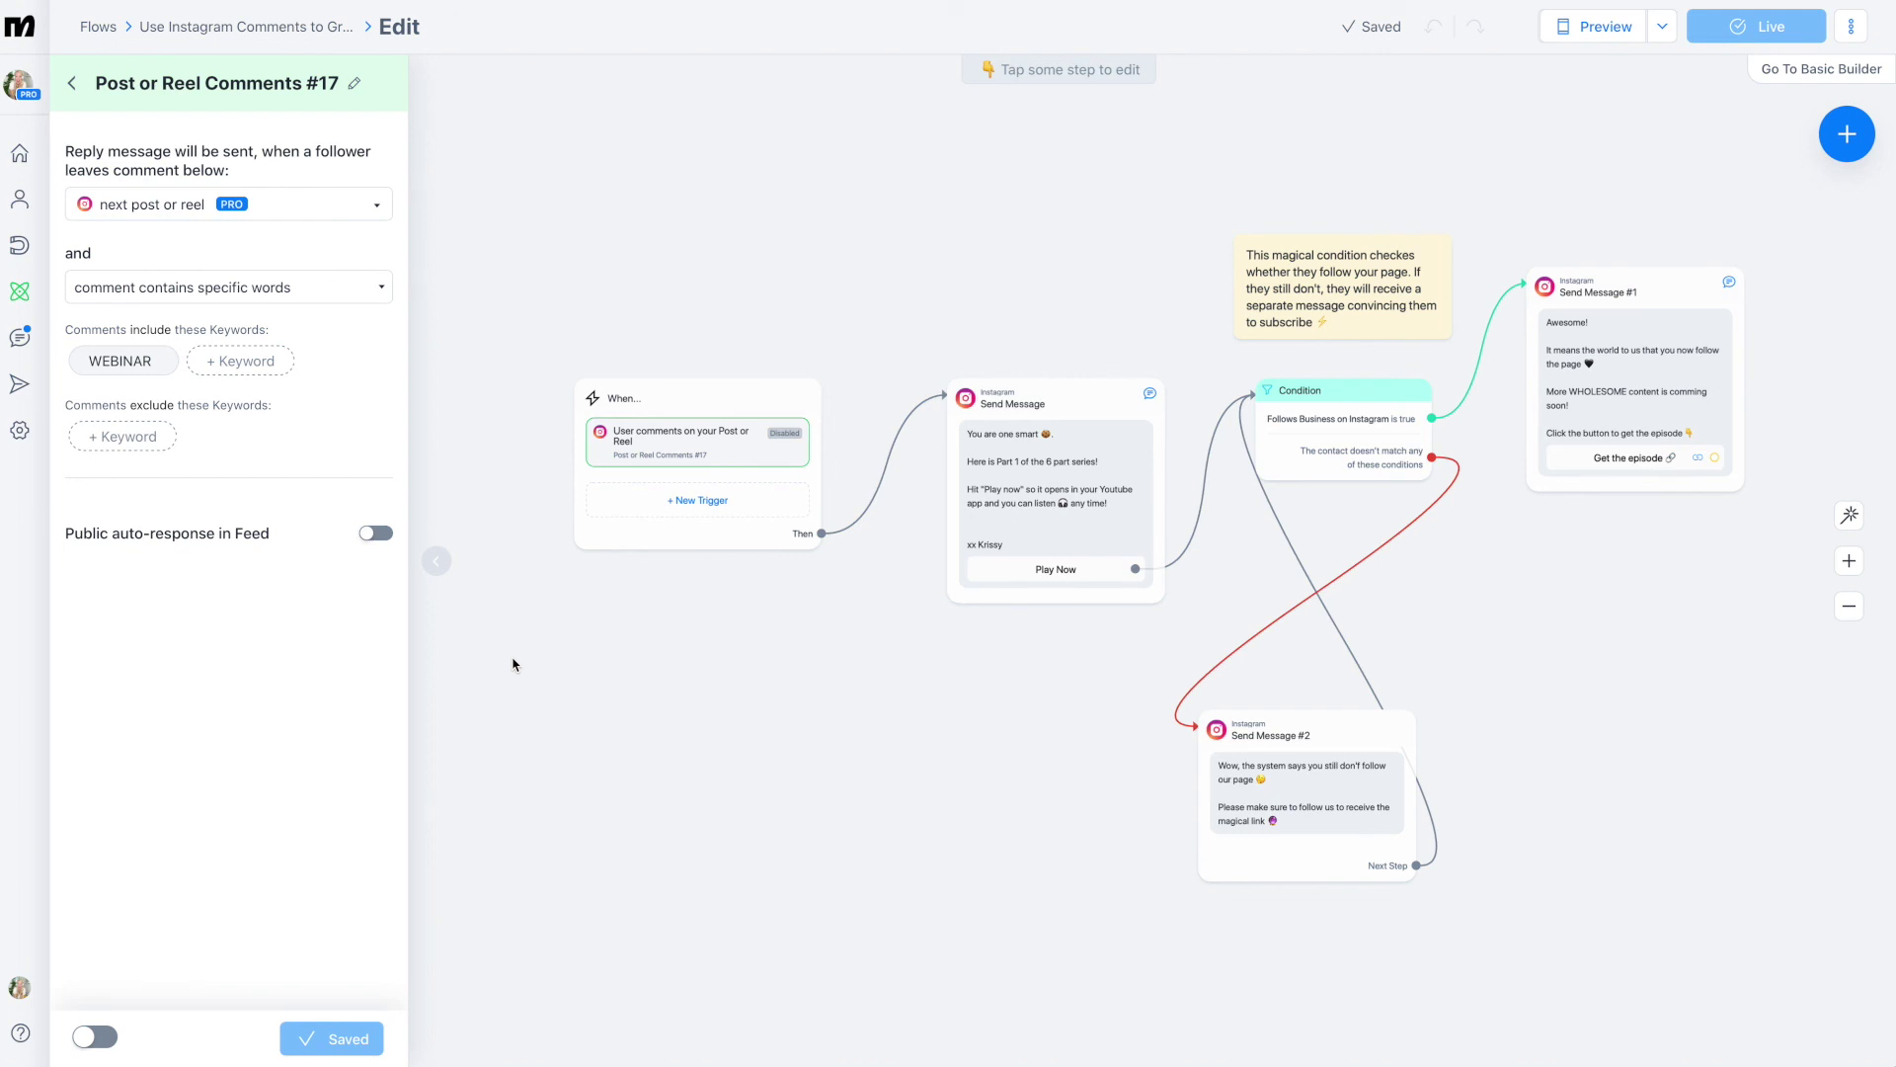
click(1097, 417)
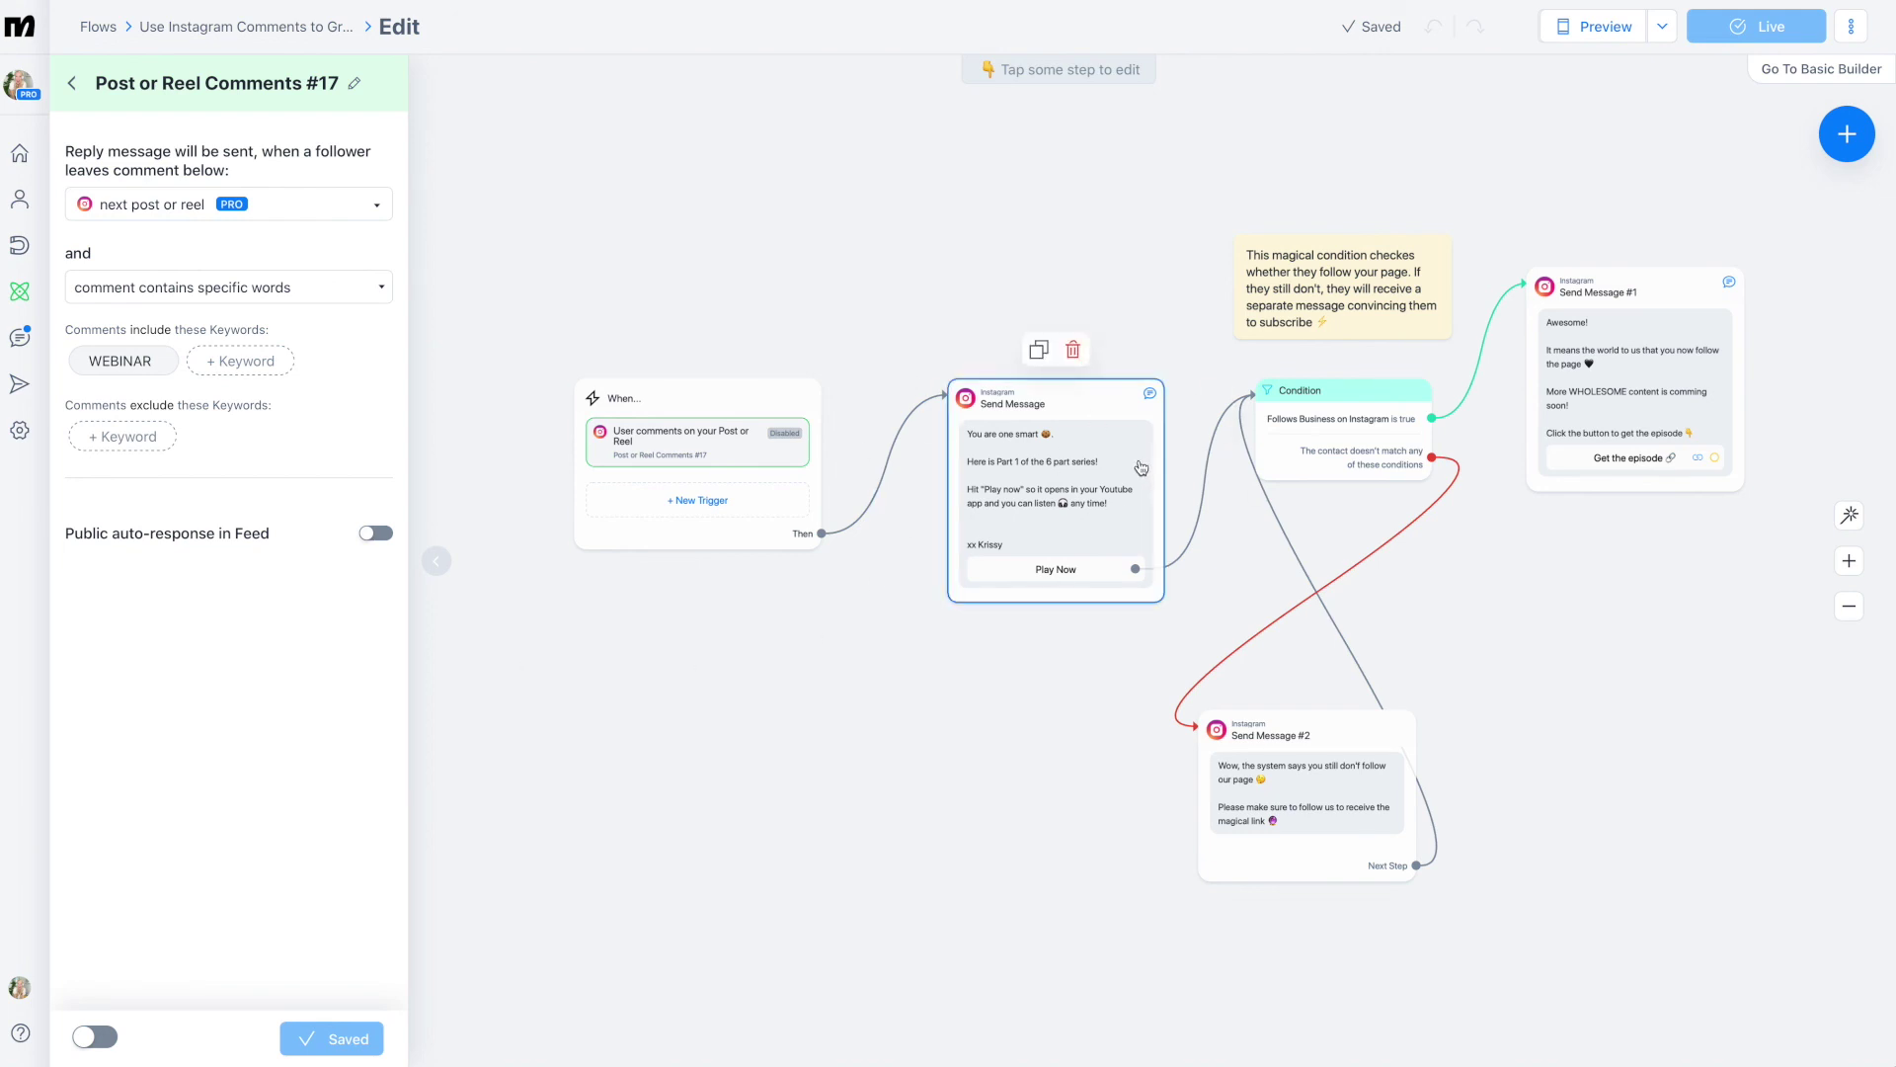